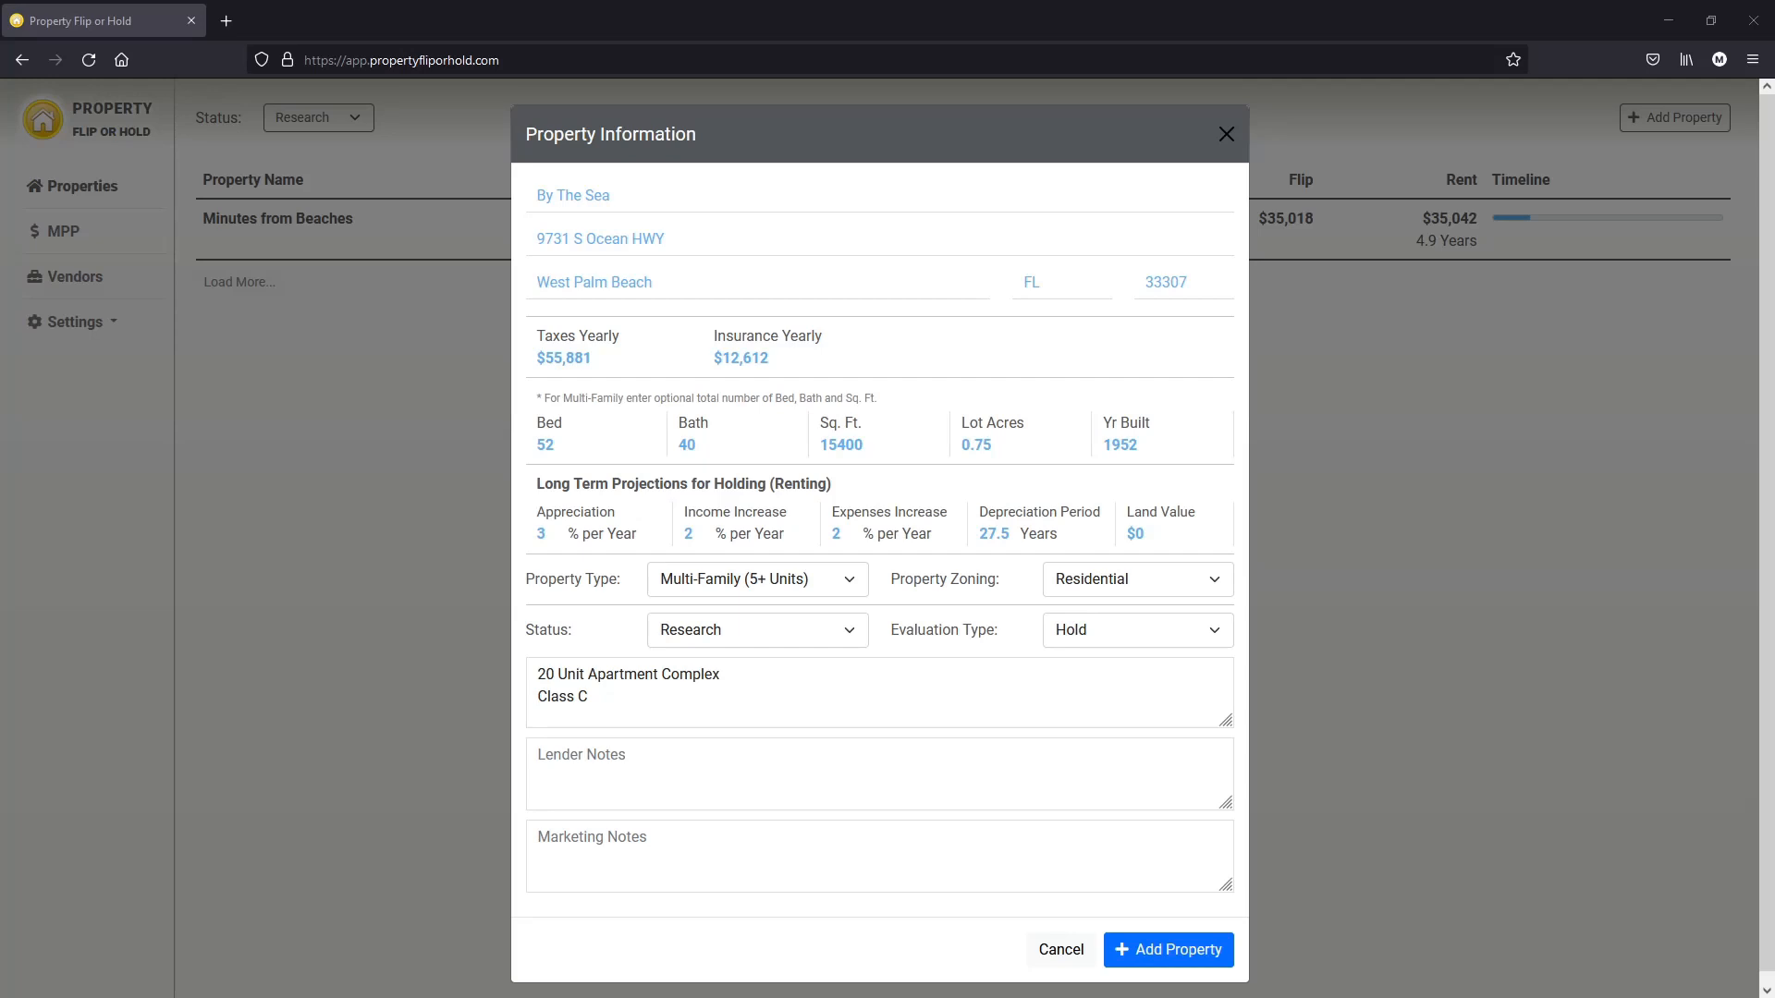
Add the By The Sea multi-family property and set its ARV to $2,000,000.
{"action": "left_click", "coordinate": [1146, 951]}
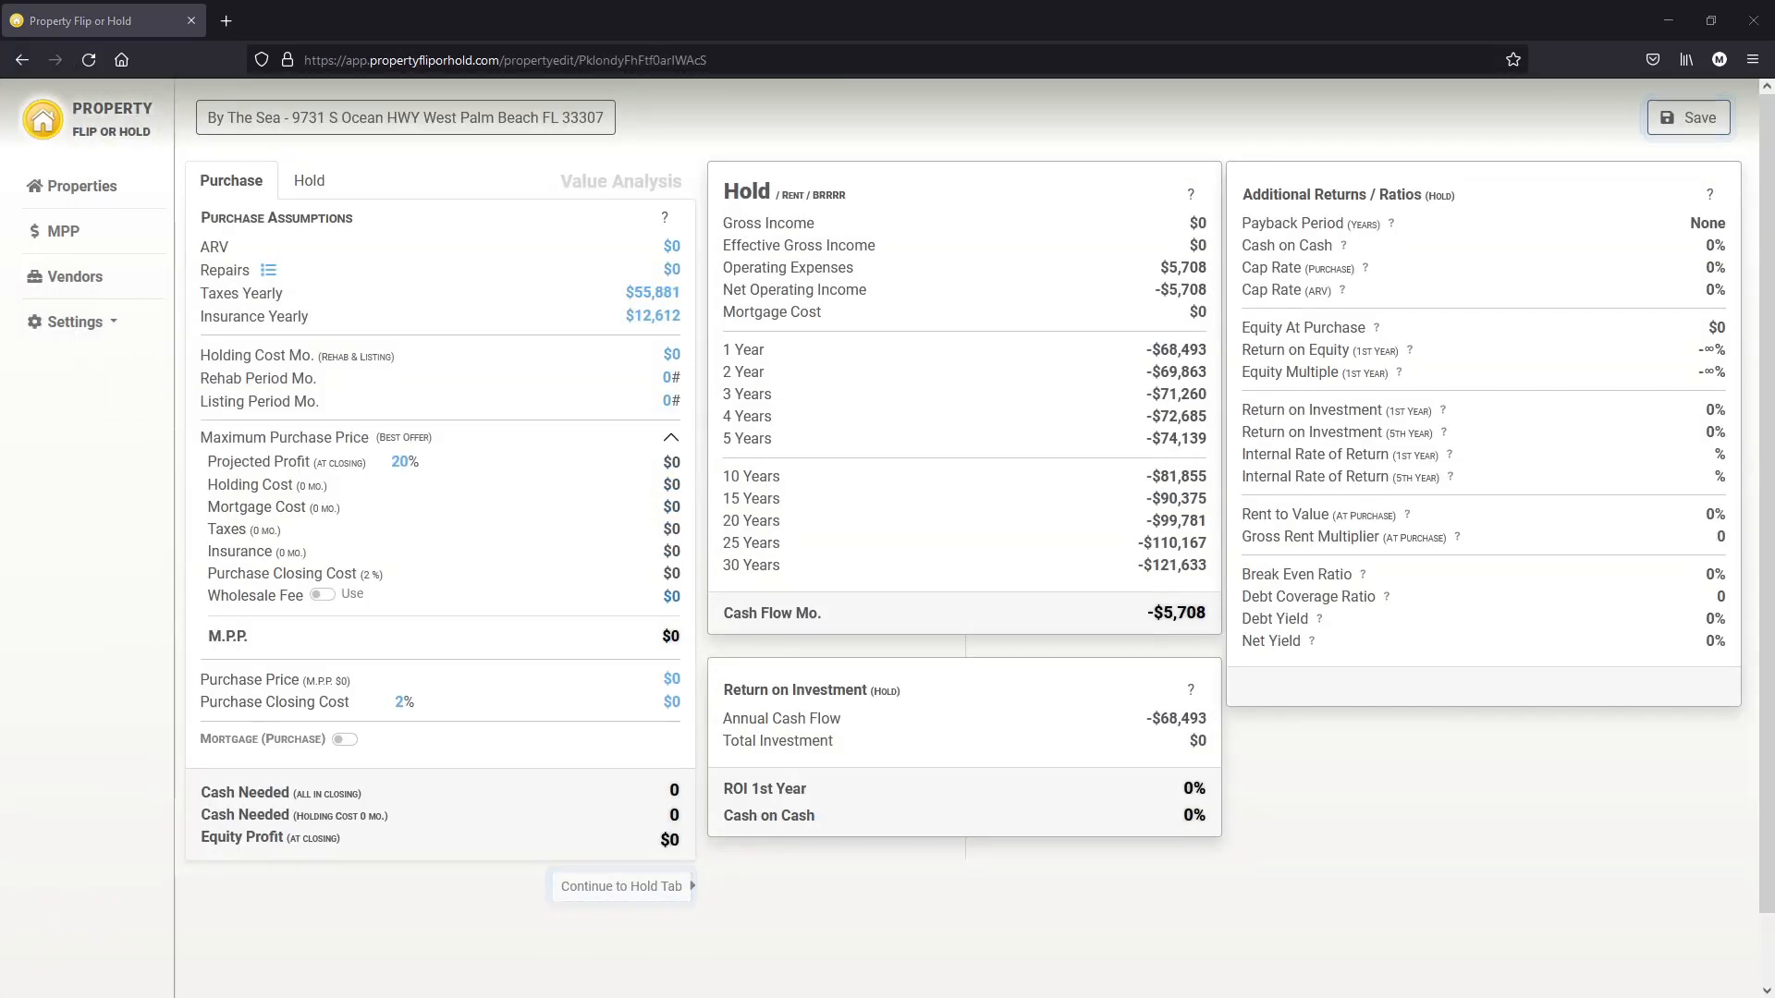
{"action": "left_click", "coordinate": [647, 247]}
{"action": "type", "text": "2,000,0"}
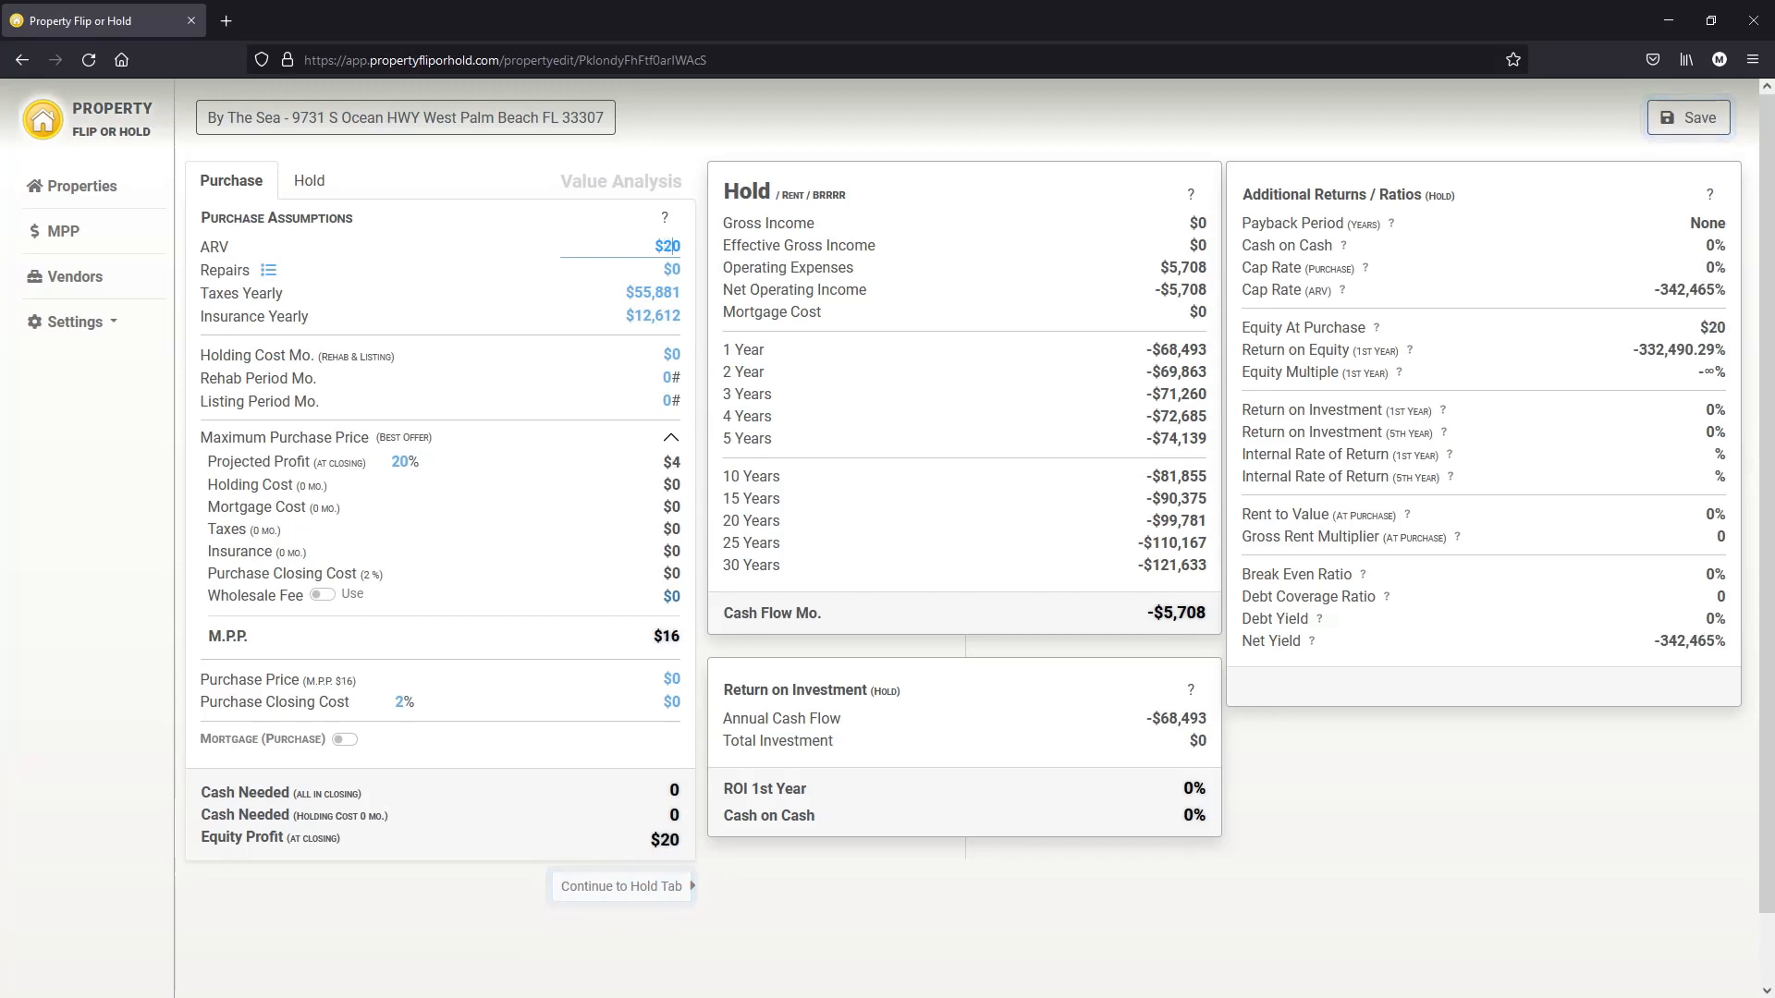
{"action": "type", "text": "0"}
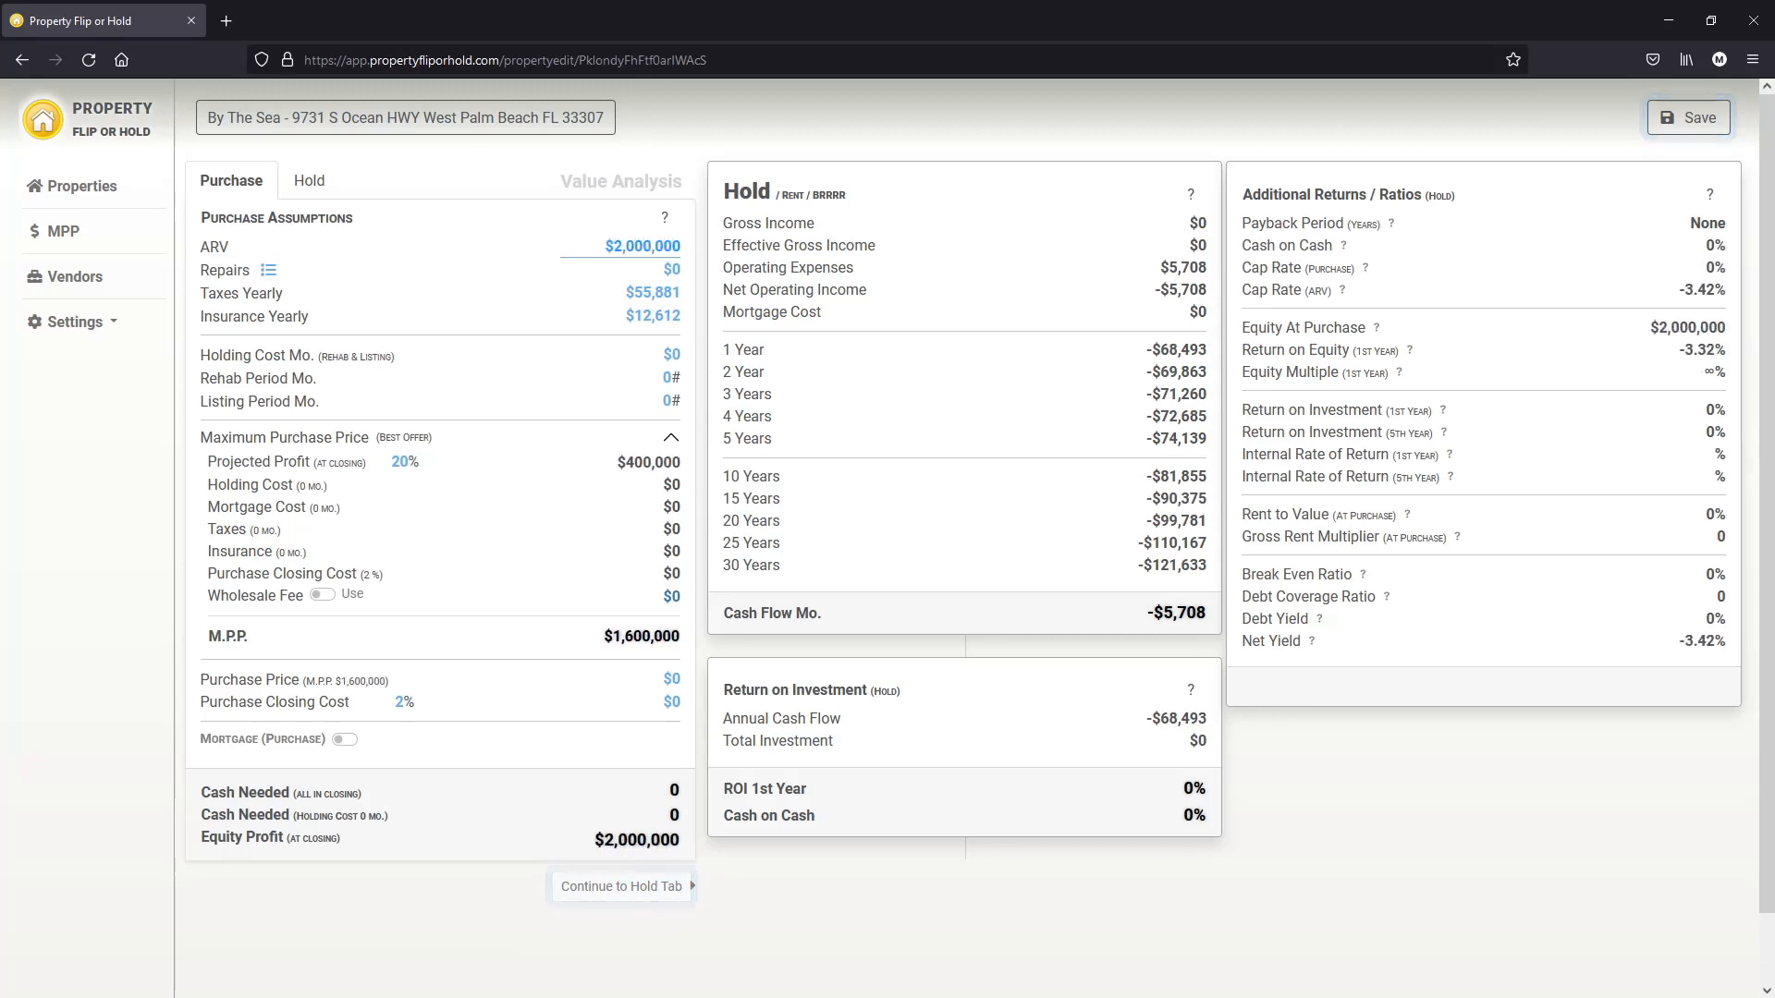
Set the purchase price to $1,800,000 in the purchase assumptions.
{"action": "key", "text": "Tab"}
{"action": "key", "text": "Tab"}
{"action": "key", "text": "Tab"}
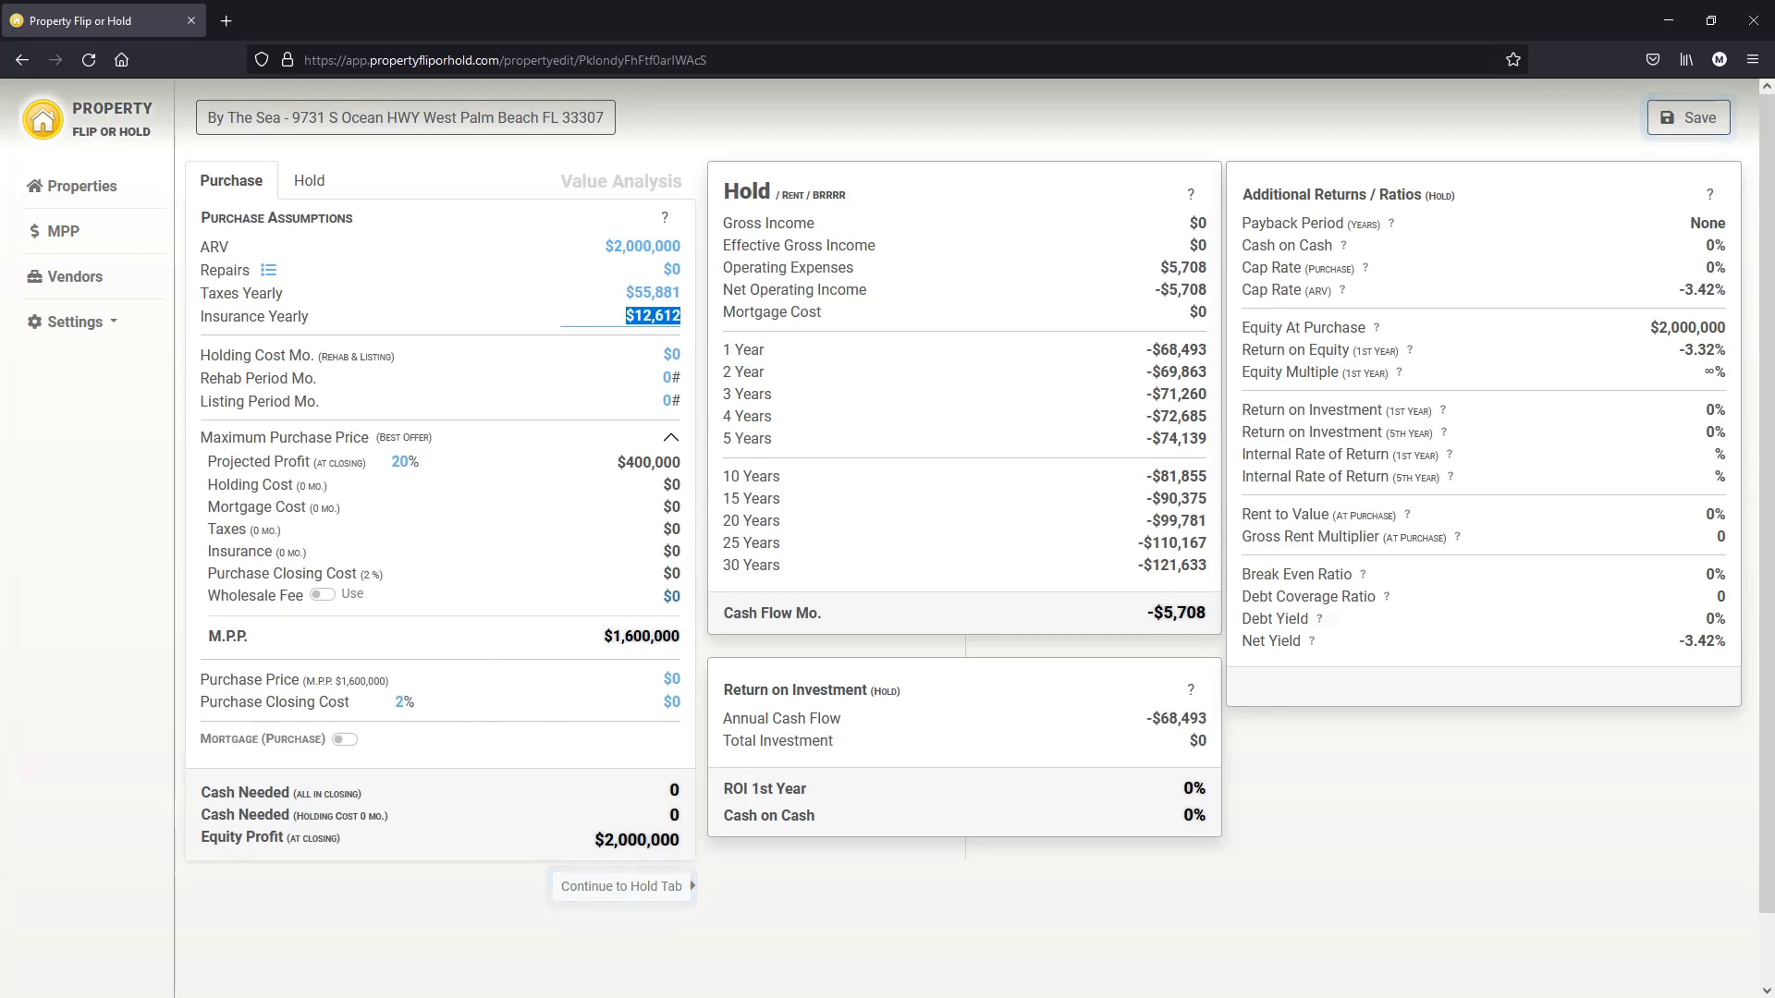
{"action": "left_click", "coordinate": [673, 680]}
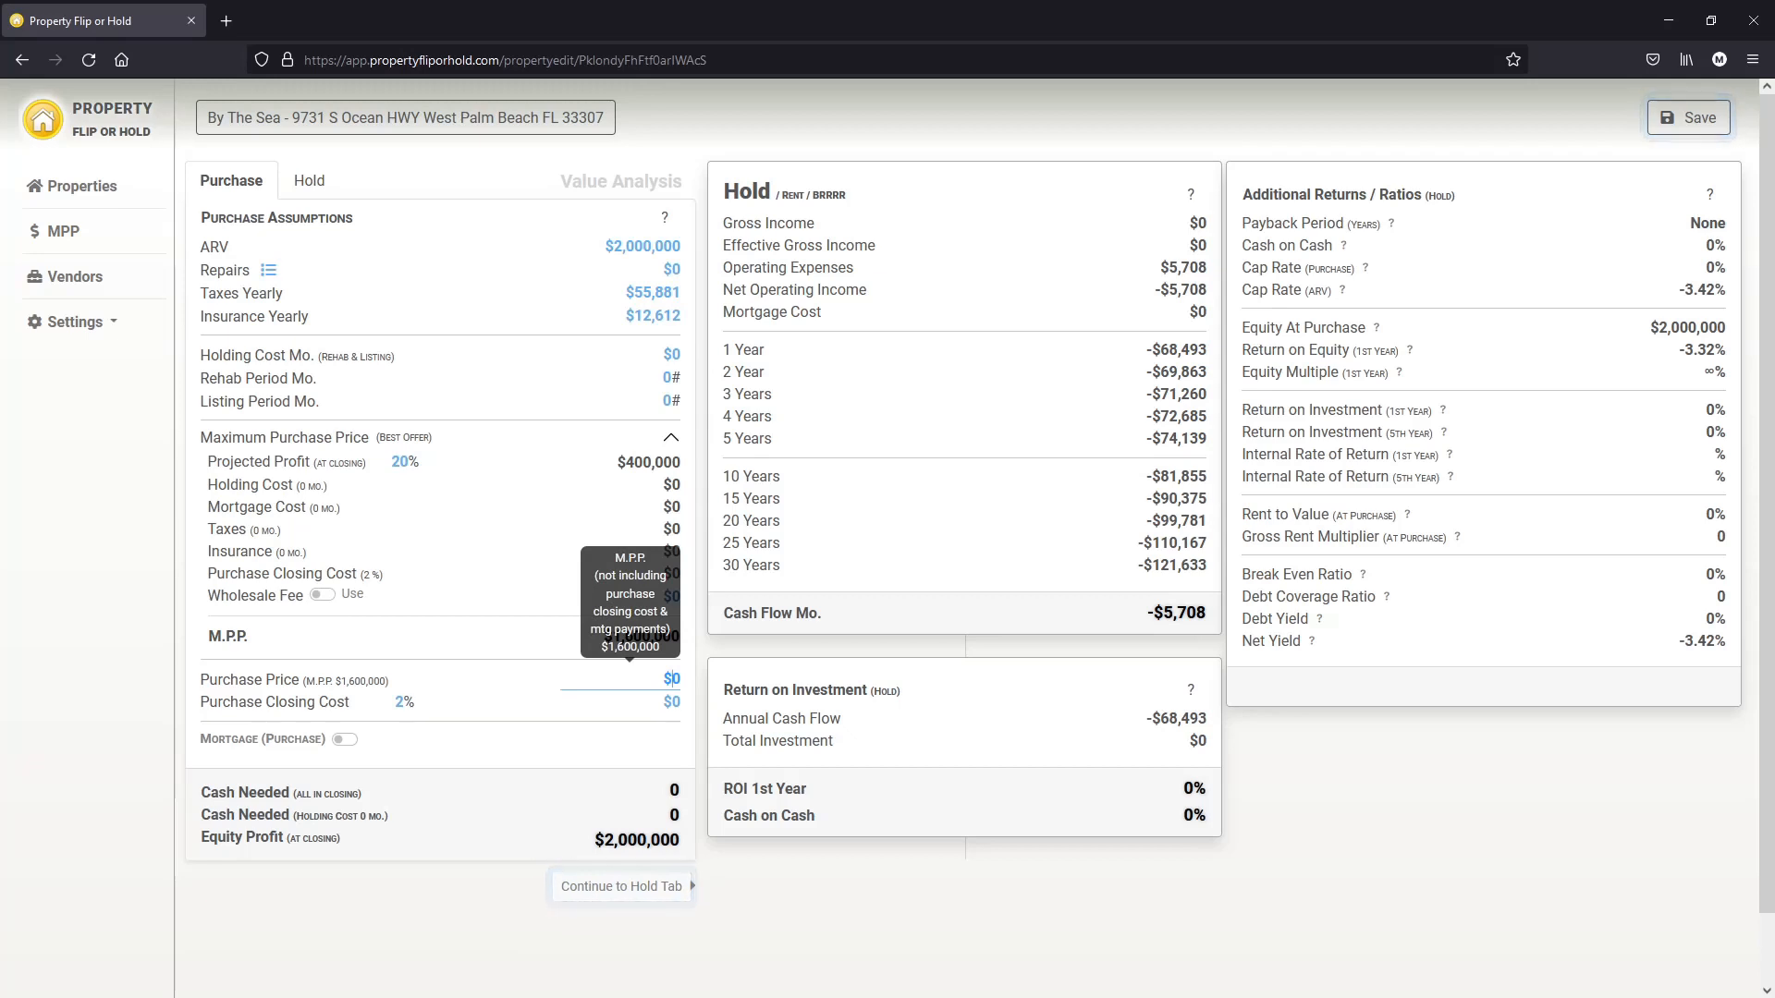
{"action": "type", "text": "1800000"}
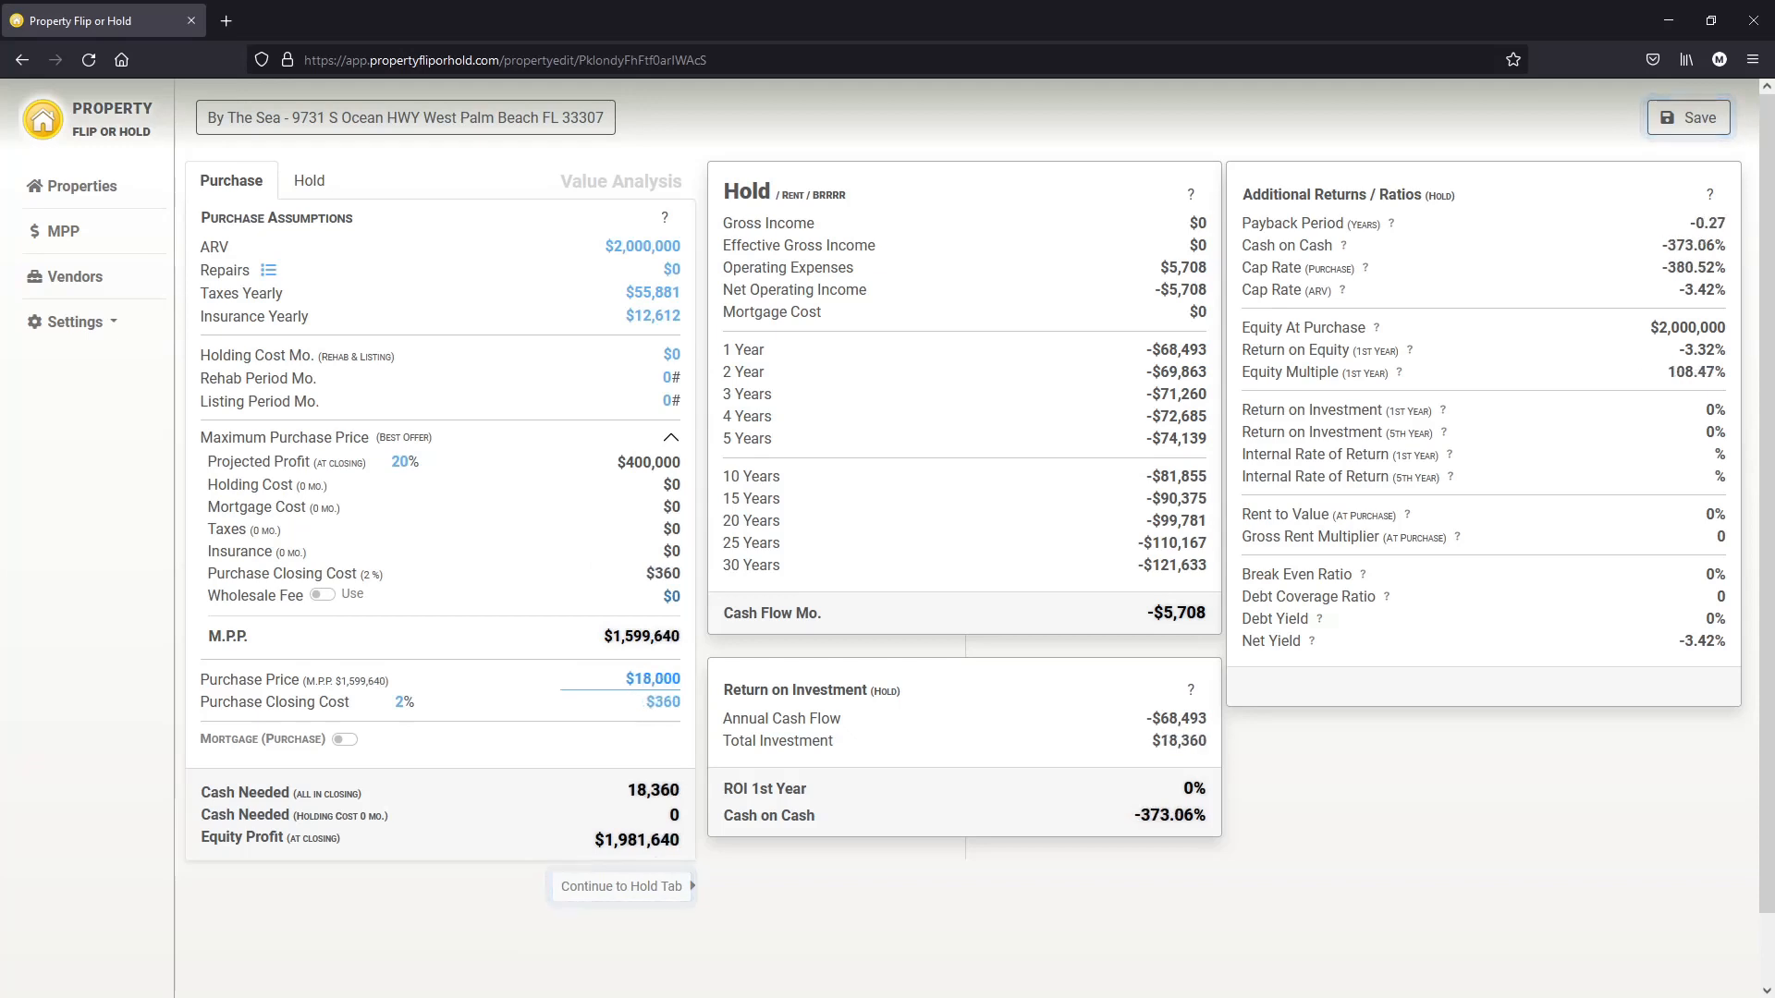
{"action": "type", "text": "0"}
{"action": "key", "text": "BackSpace"}
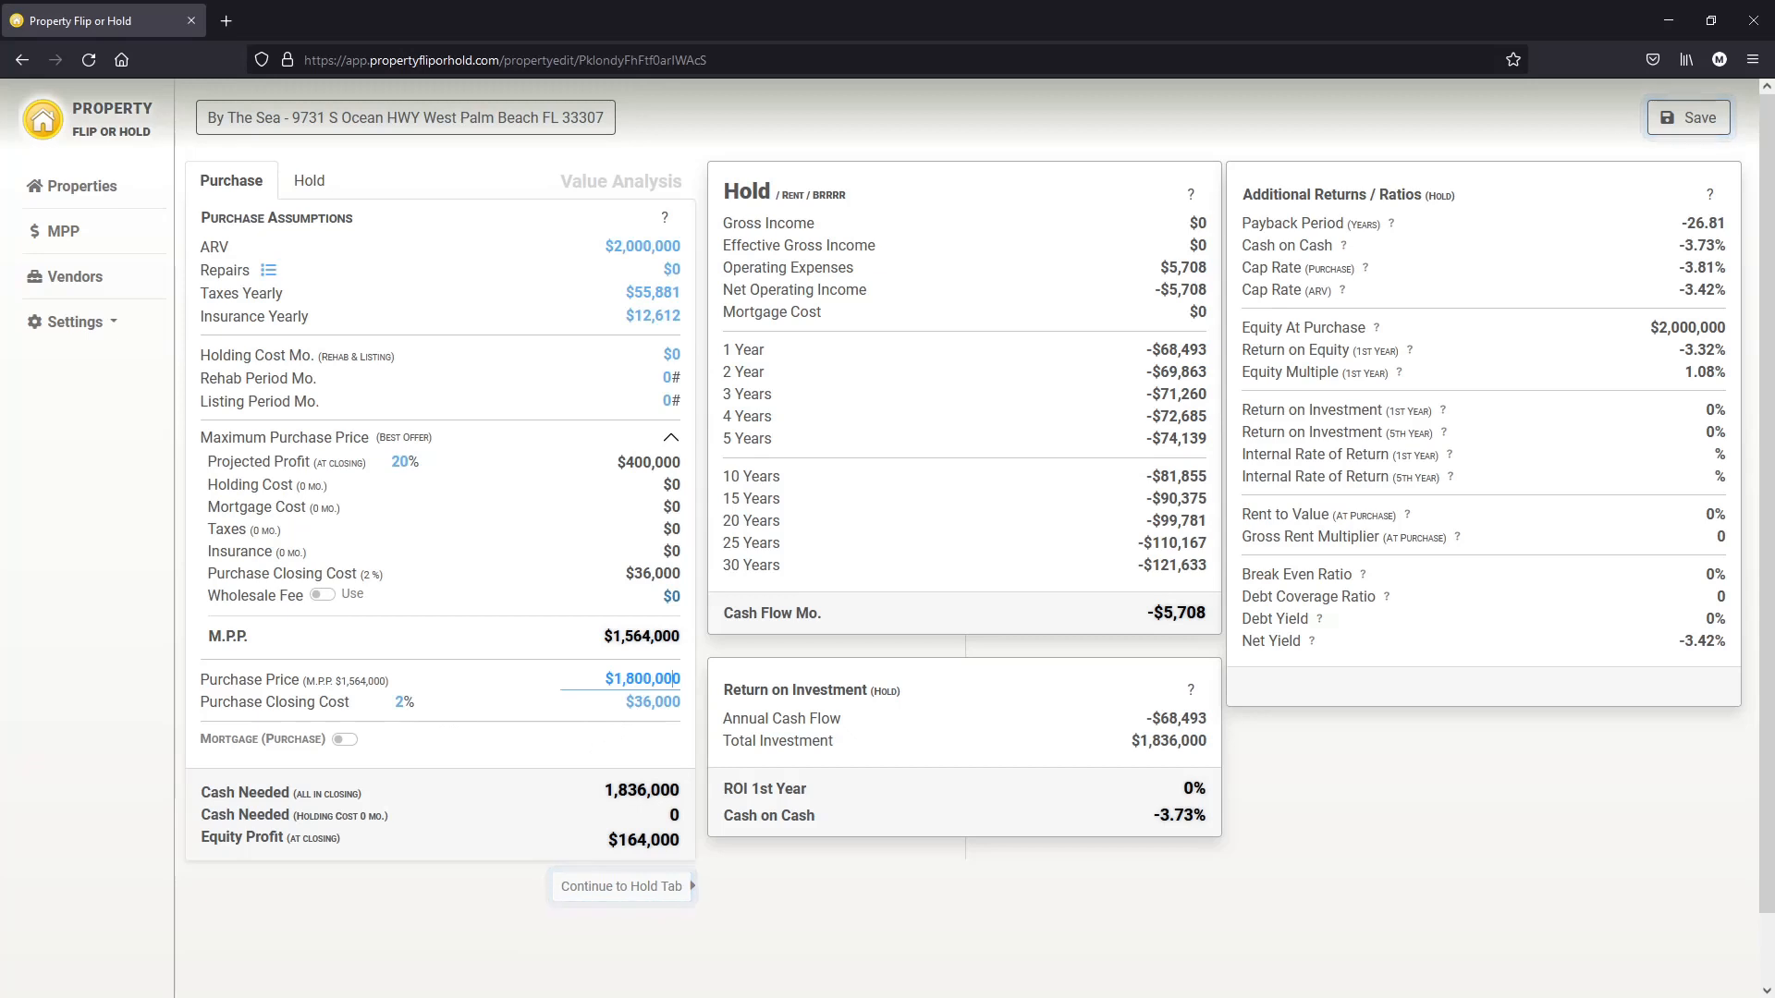
Enable the purchase mortgage with a 30-year term, 20% down payment, 4% interest rate and 1% points.
{"action": "left_click", "coordinate": [345, 740]}
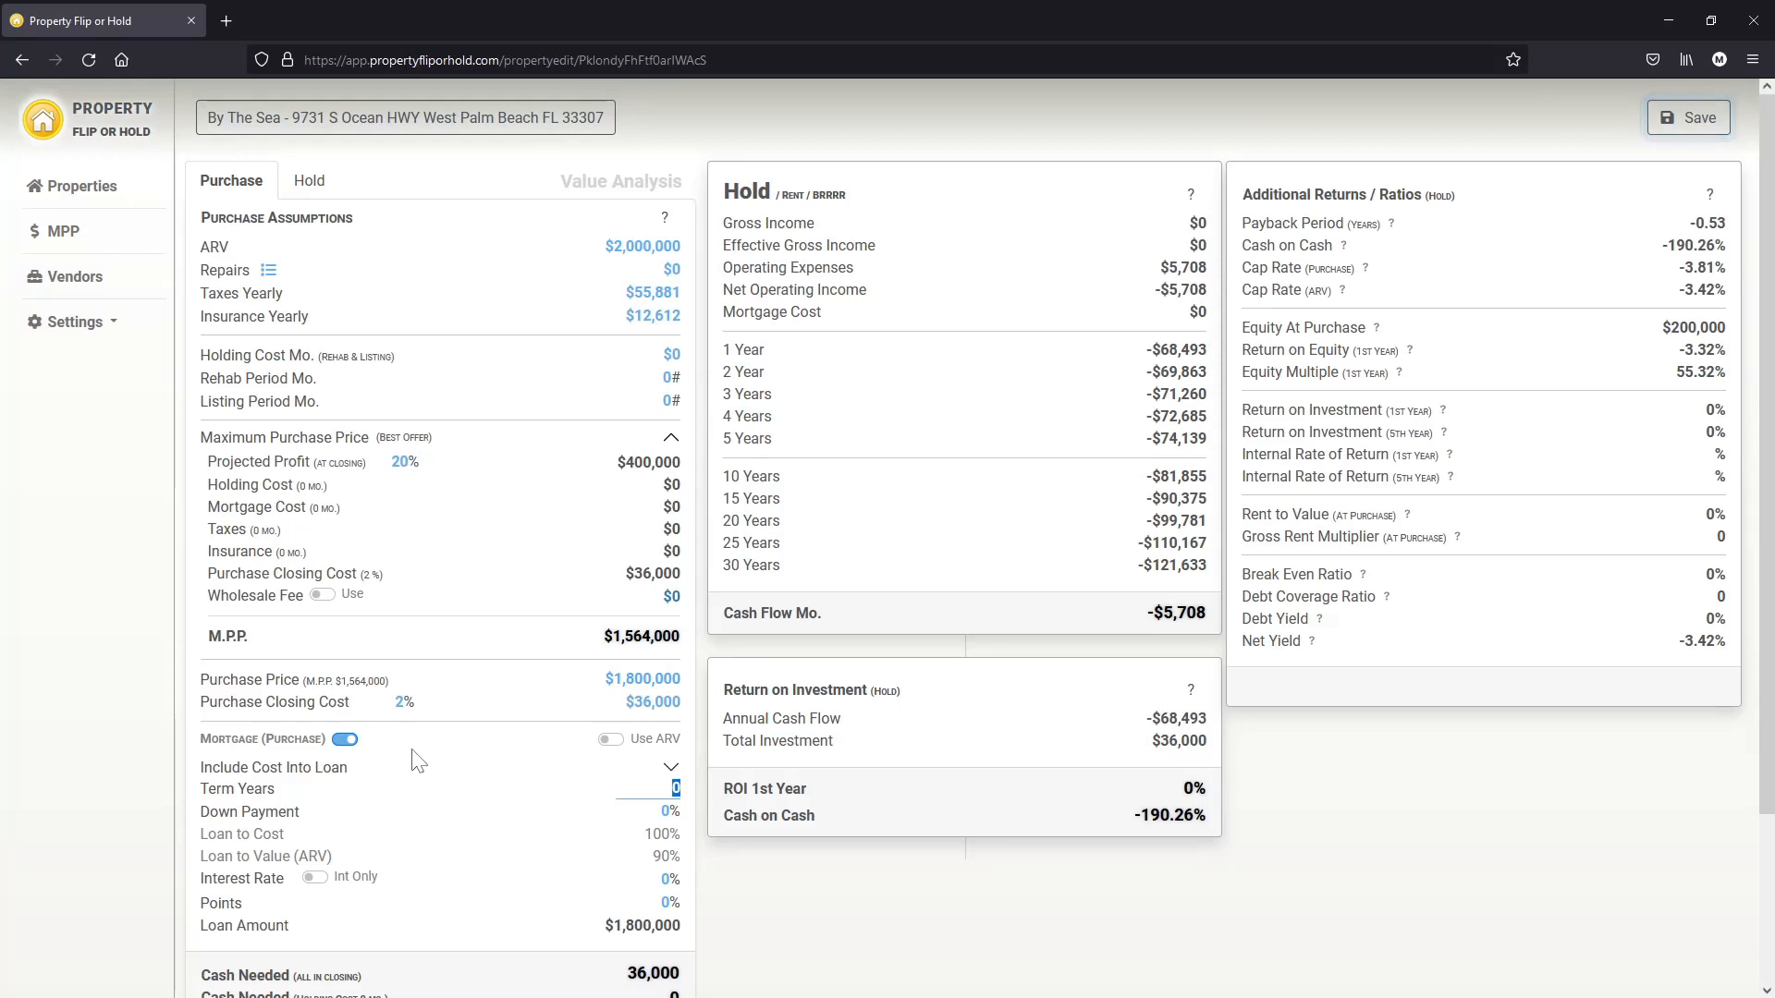
{"action": "type", "text": "30"}
{"action": "key", "text": "Tab"}
{"action": "type", "text": "20"}
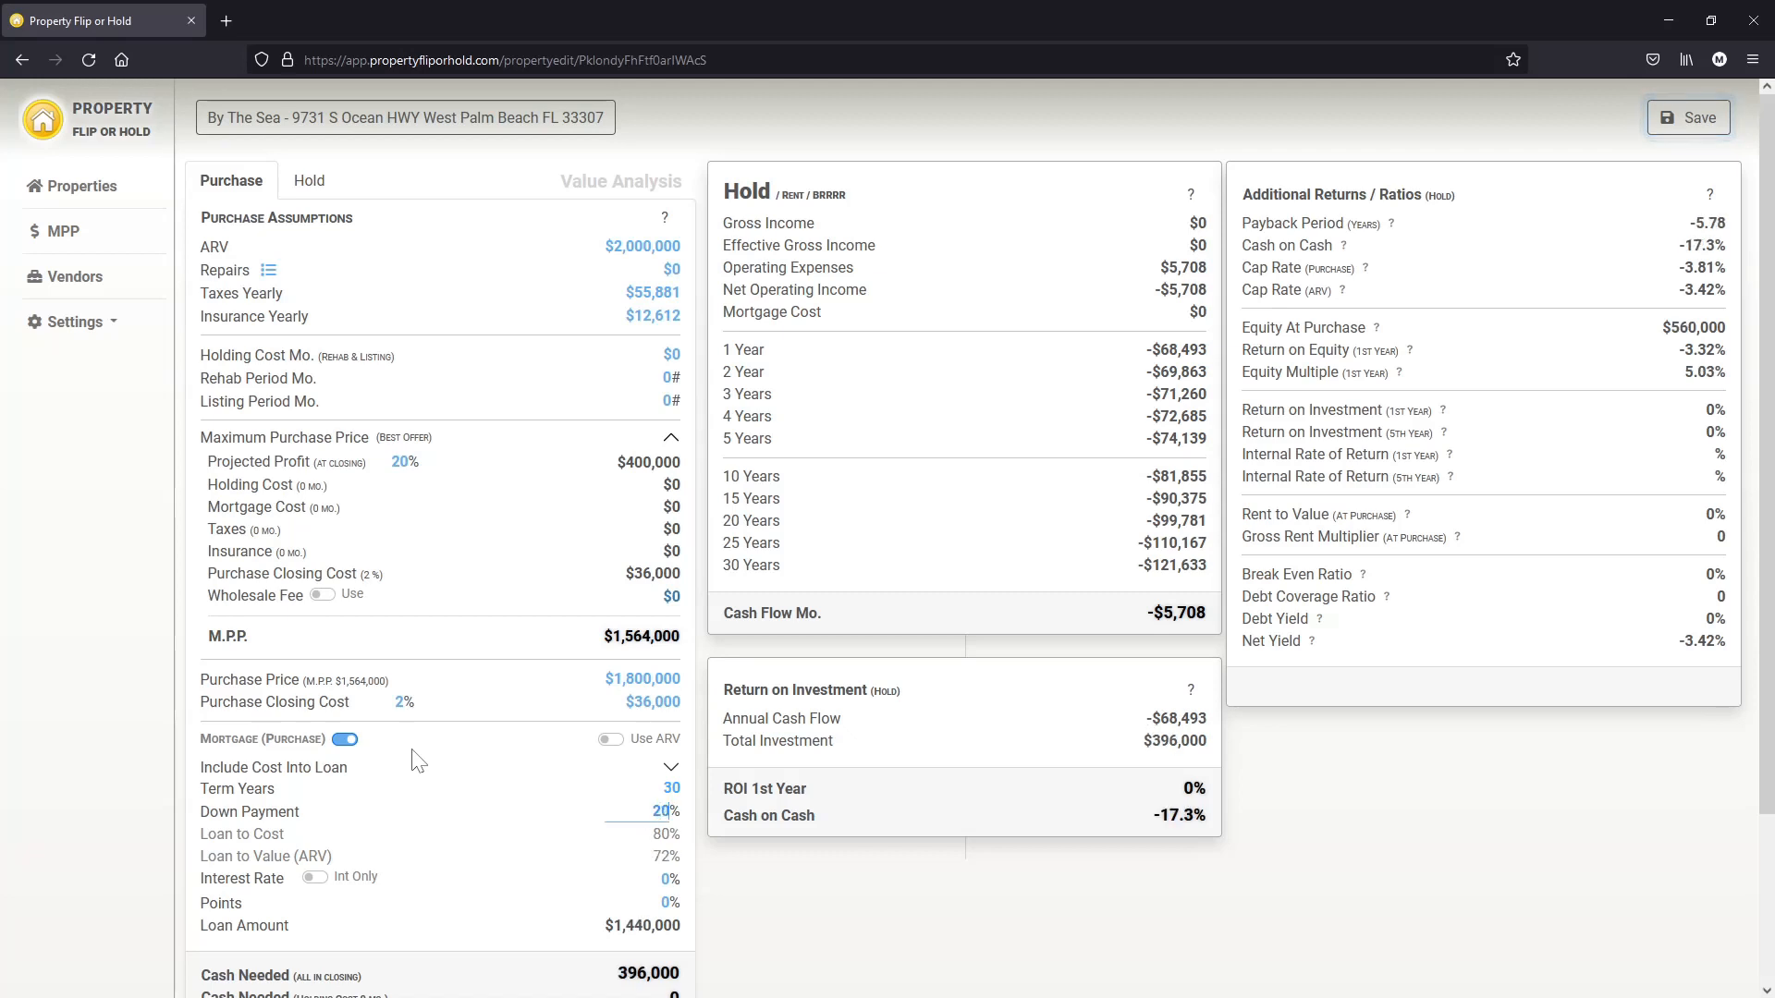
{"action": "key", "text": "Tab"}
{"action": "key", "text": "Tab"}
{"action": "type", "text": "4"}
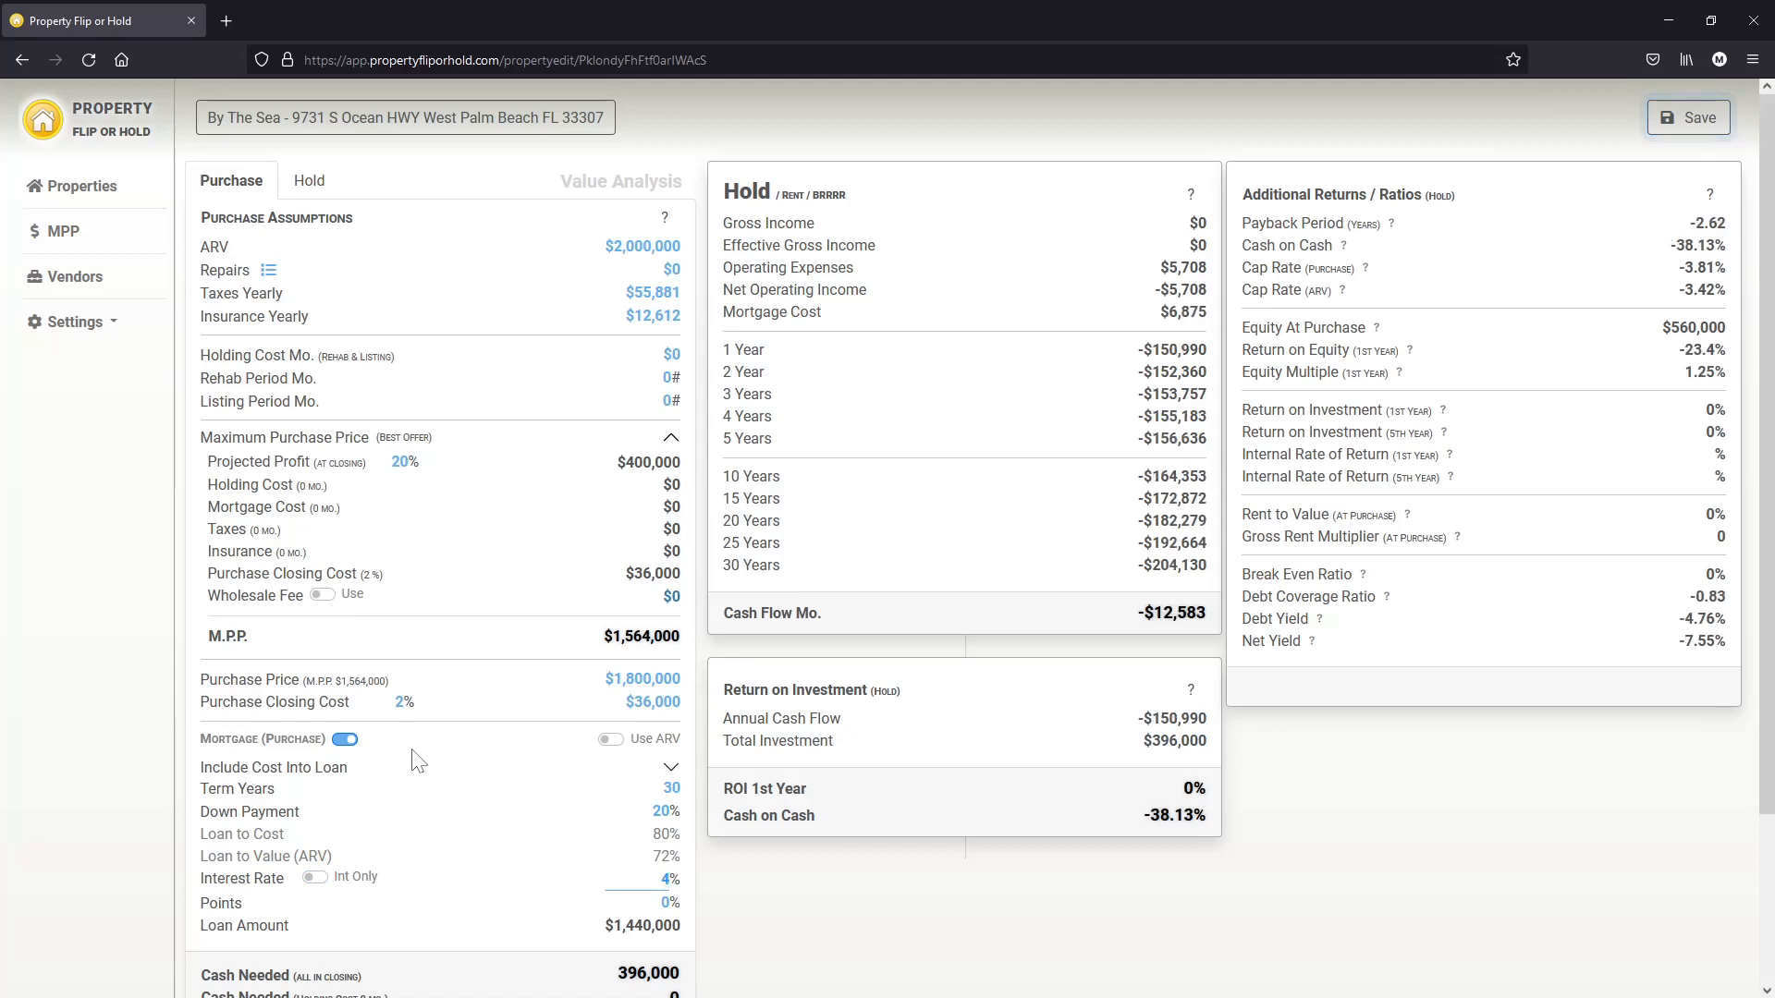
{"action": "key", "text": "Tab"}
{"action": "type", "text": "1"}
{"action": "scroll", "coordinate": [490, 689], "scroll_direction": "down", "scroll_amount": 2}
{"action": "scroll", "coordinate": [490, 690], "scroll_direction": "up", "scroll_amount": 2}
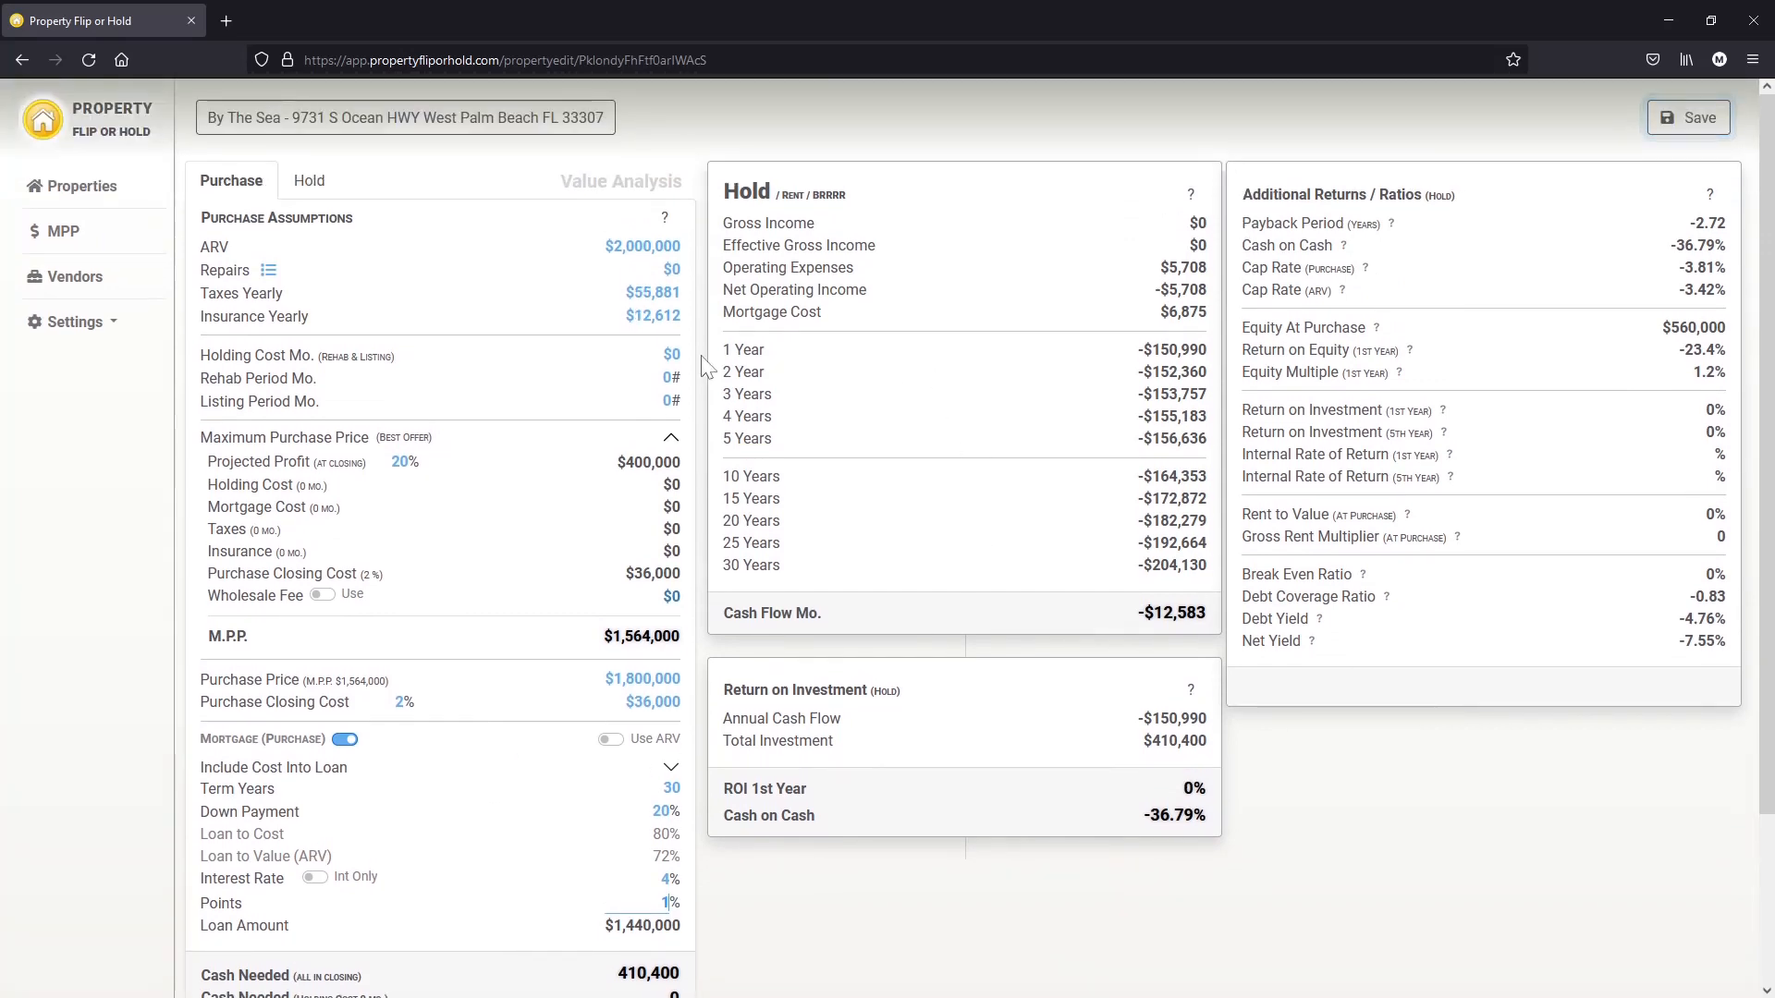
In the hold assumptions' gross income details, add 12 units of type 3/2 with 850 sq. ft. and $1,200 monthly rent.
{"action": "left_click", "coordinate": [314, 184]}
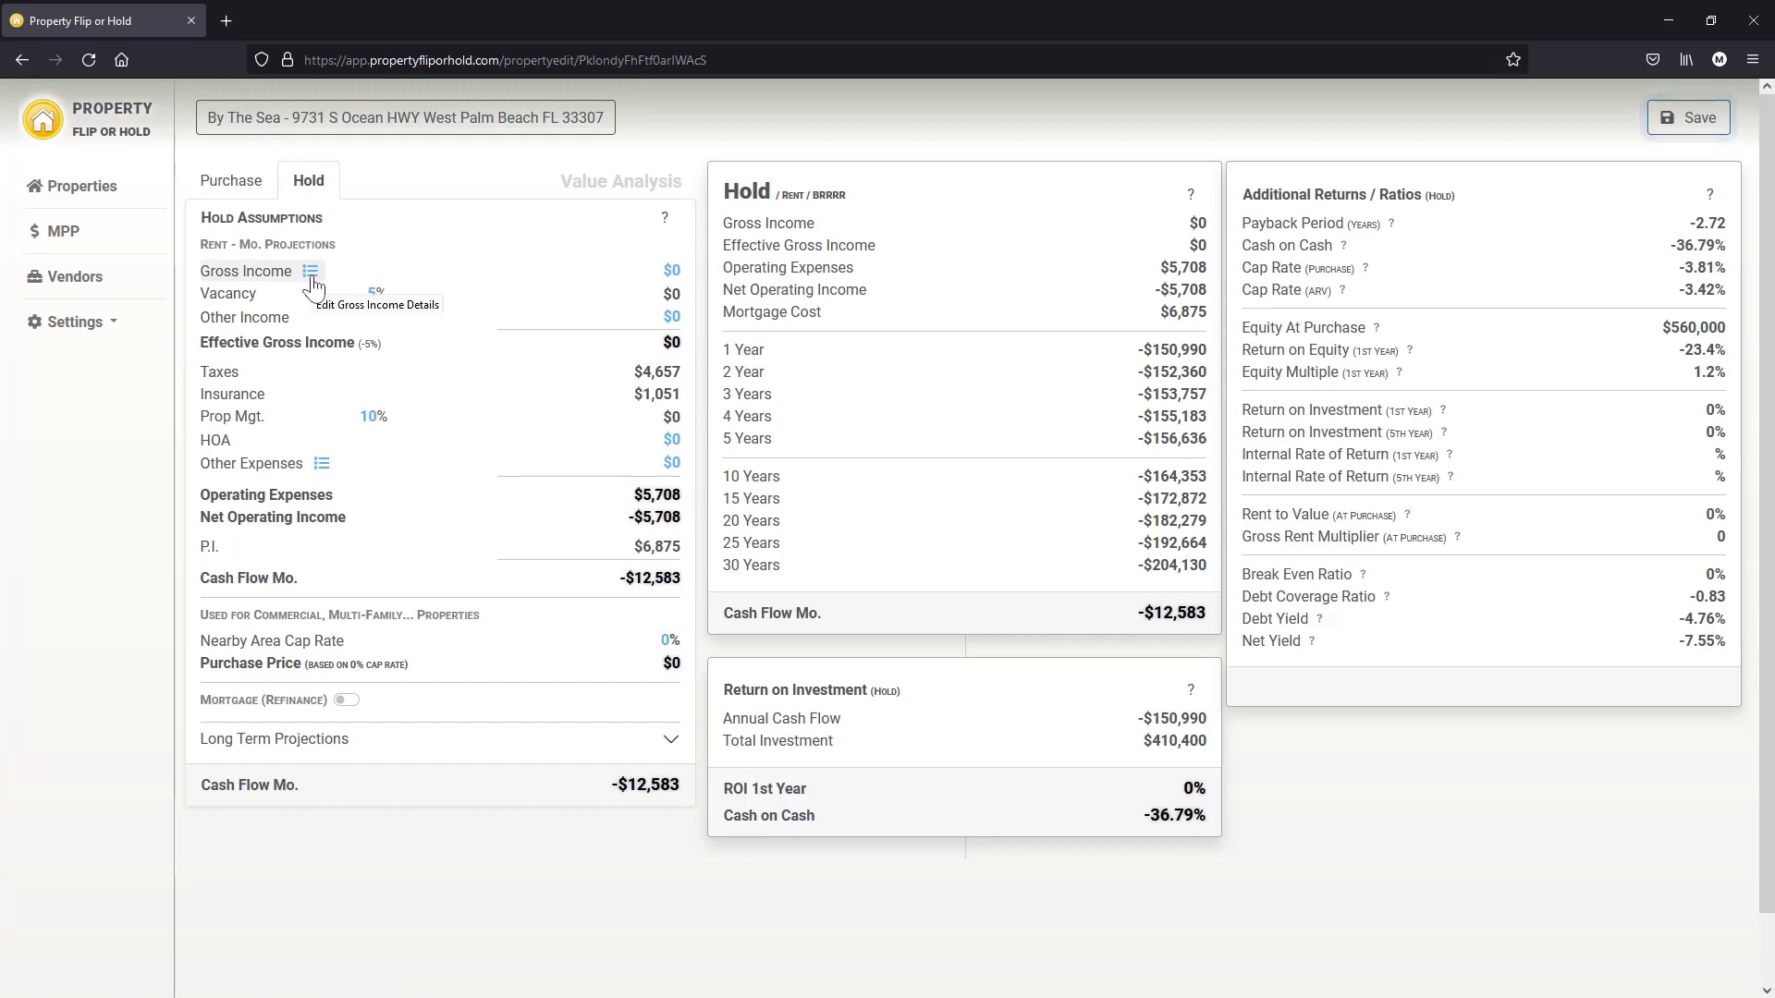
{"action": "left_click", "coordinate": [311, 274]}
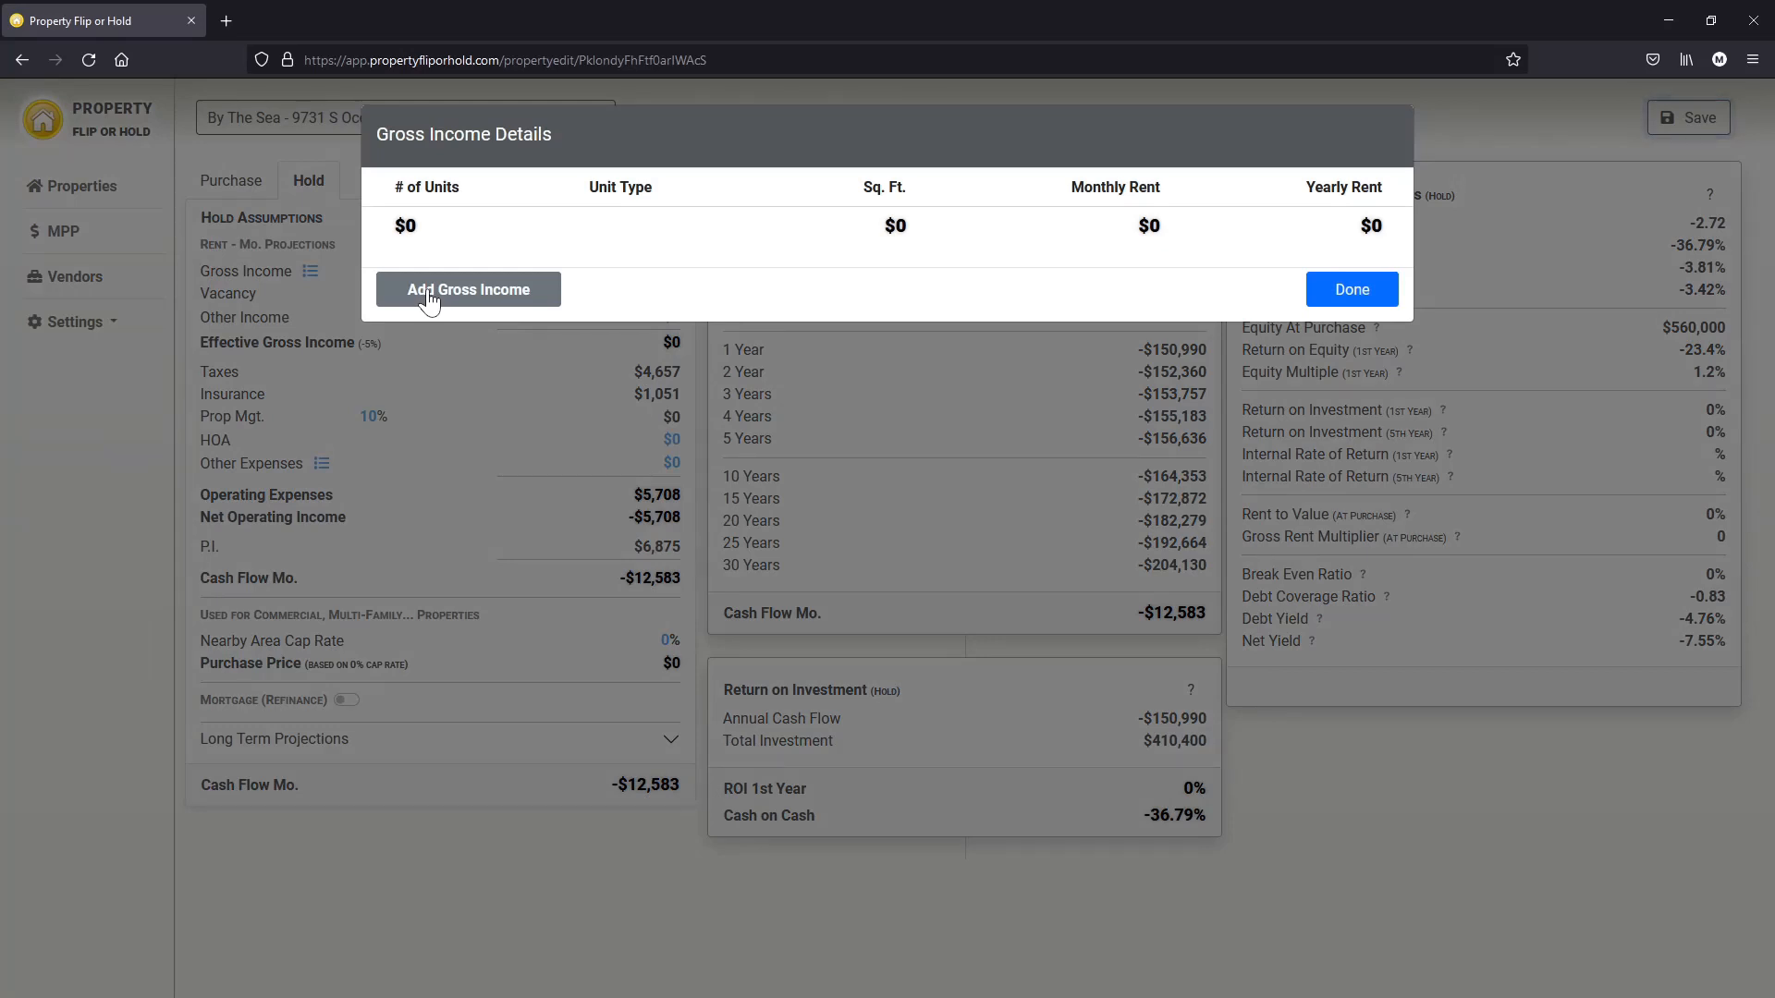
{"action": "left_click", "coordinate": [428, 294]}
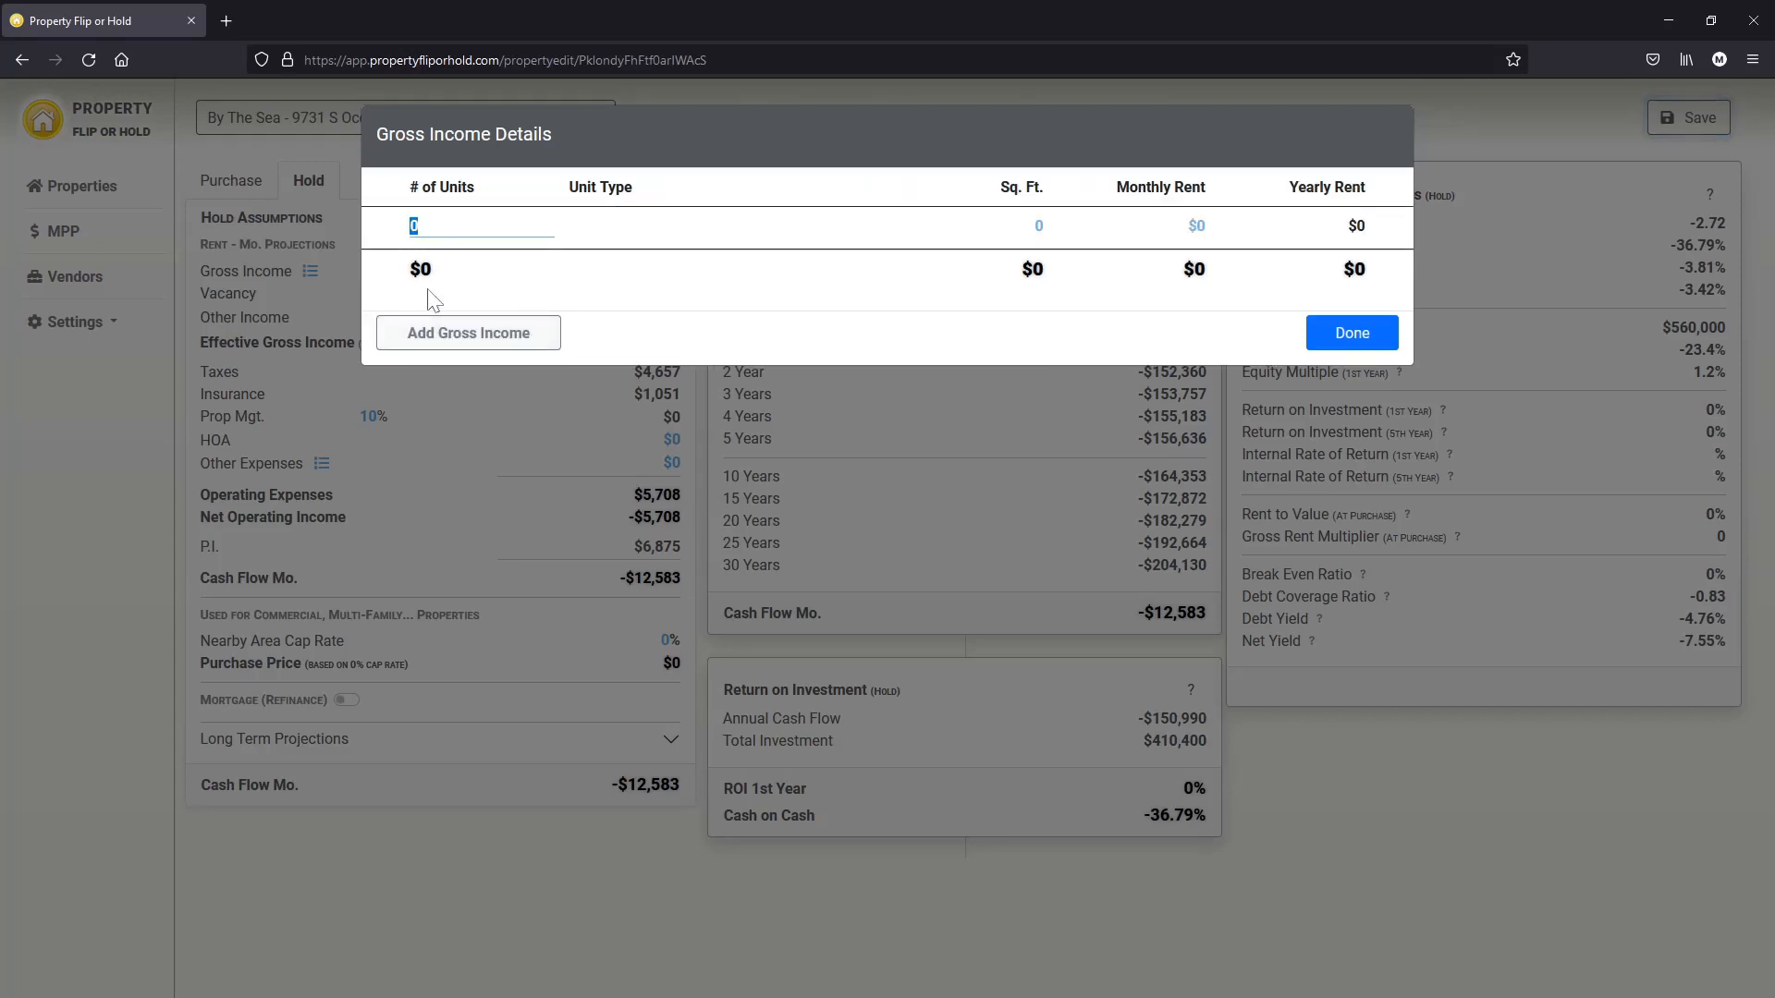
{"action": "type", "text": "12"}
{"action": "key", "text": "Tab"}
{"action": "type", "text": "3/2"}
{"action": "key", "text": "Tab"}
{"action": "type", "text": "850"}
{"action": "key", "text": "Tab"}
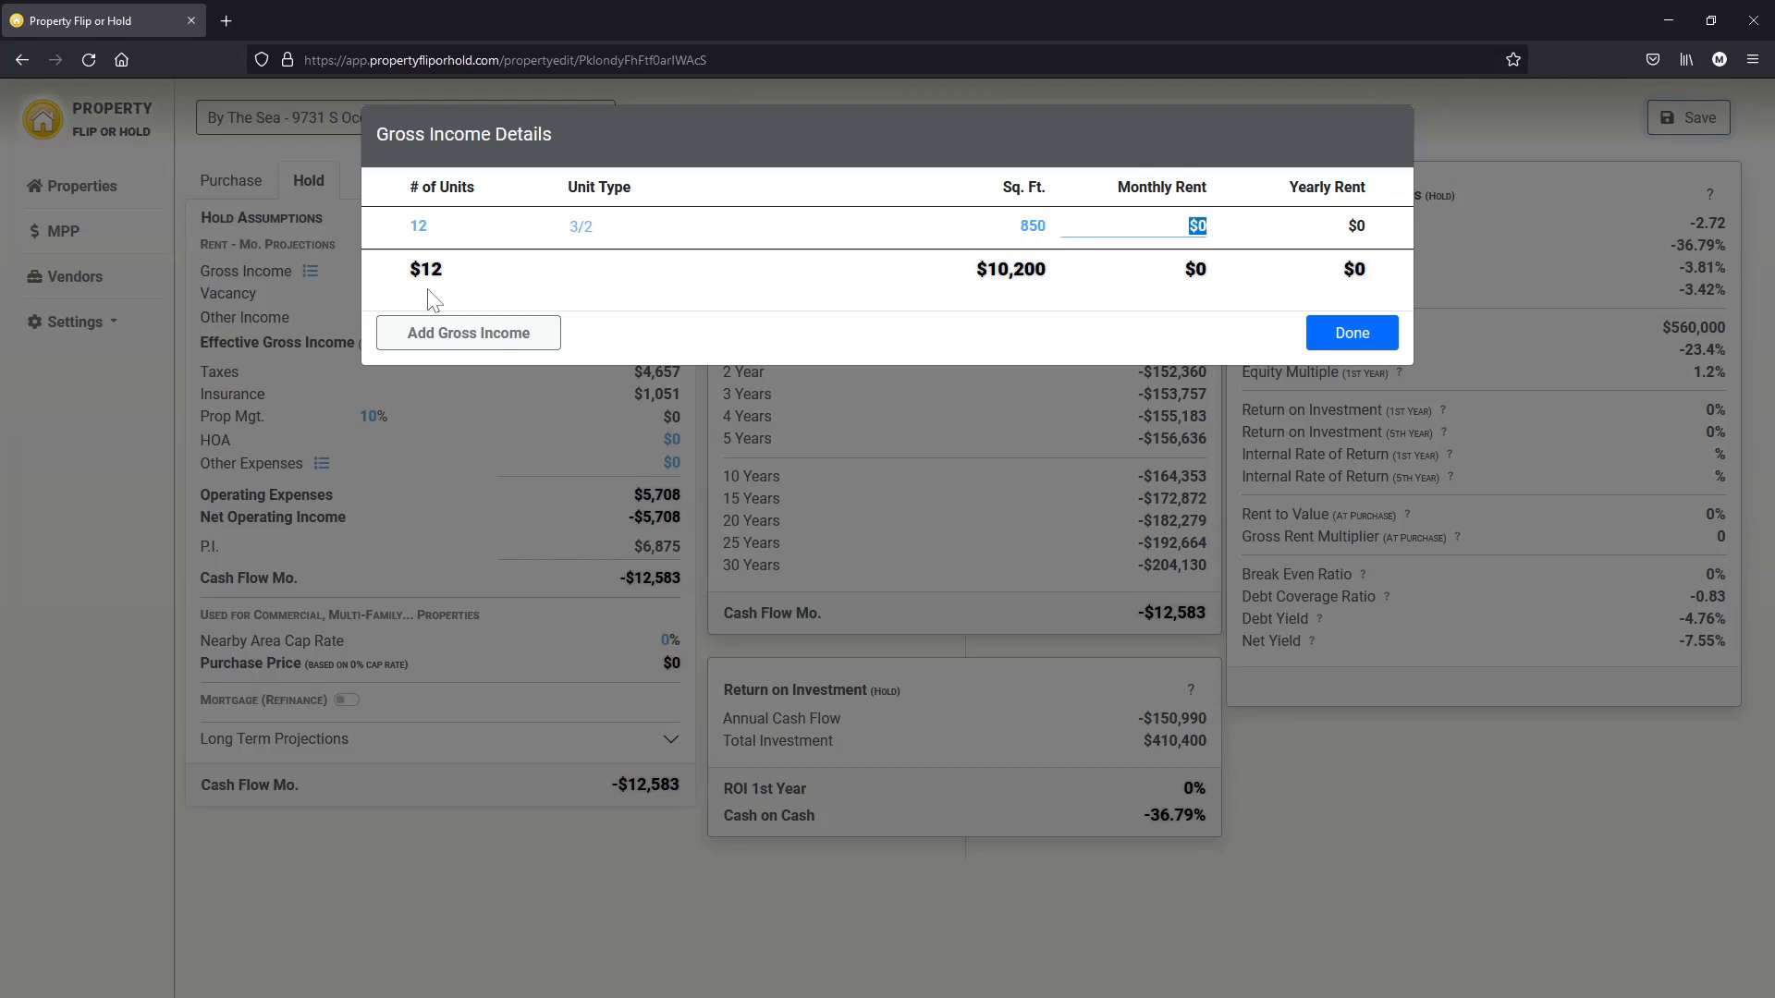
{"action": "type", "text": "1200"}
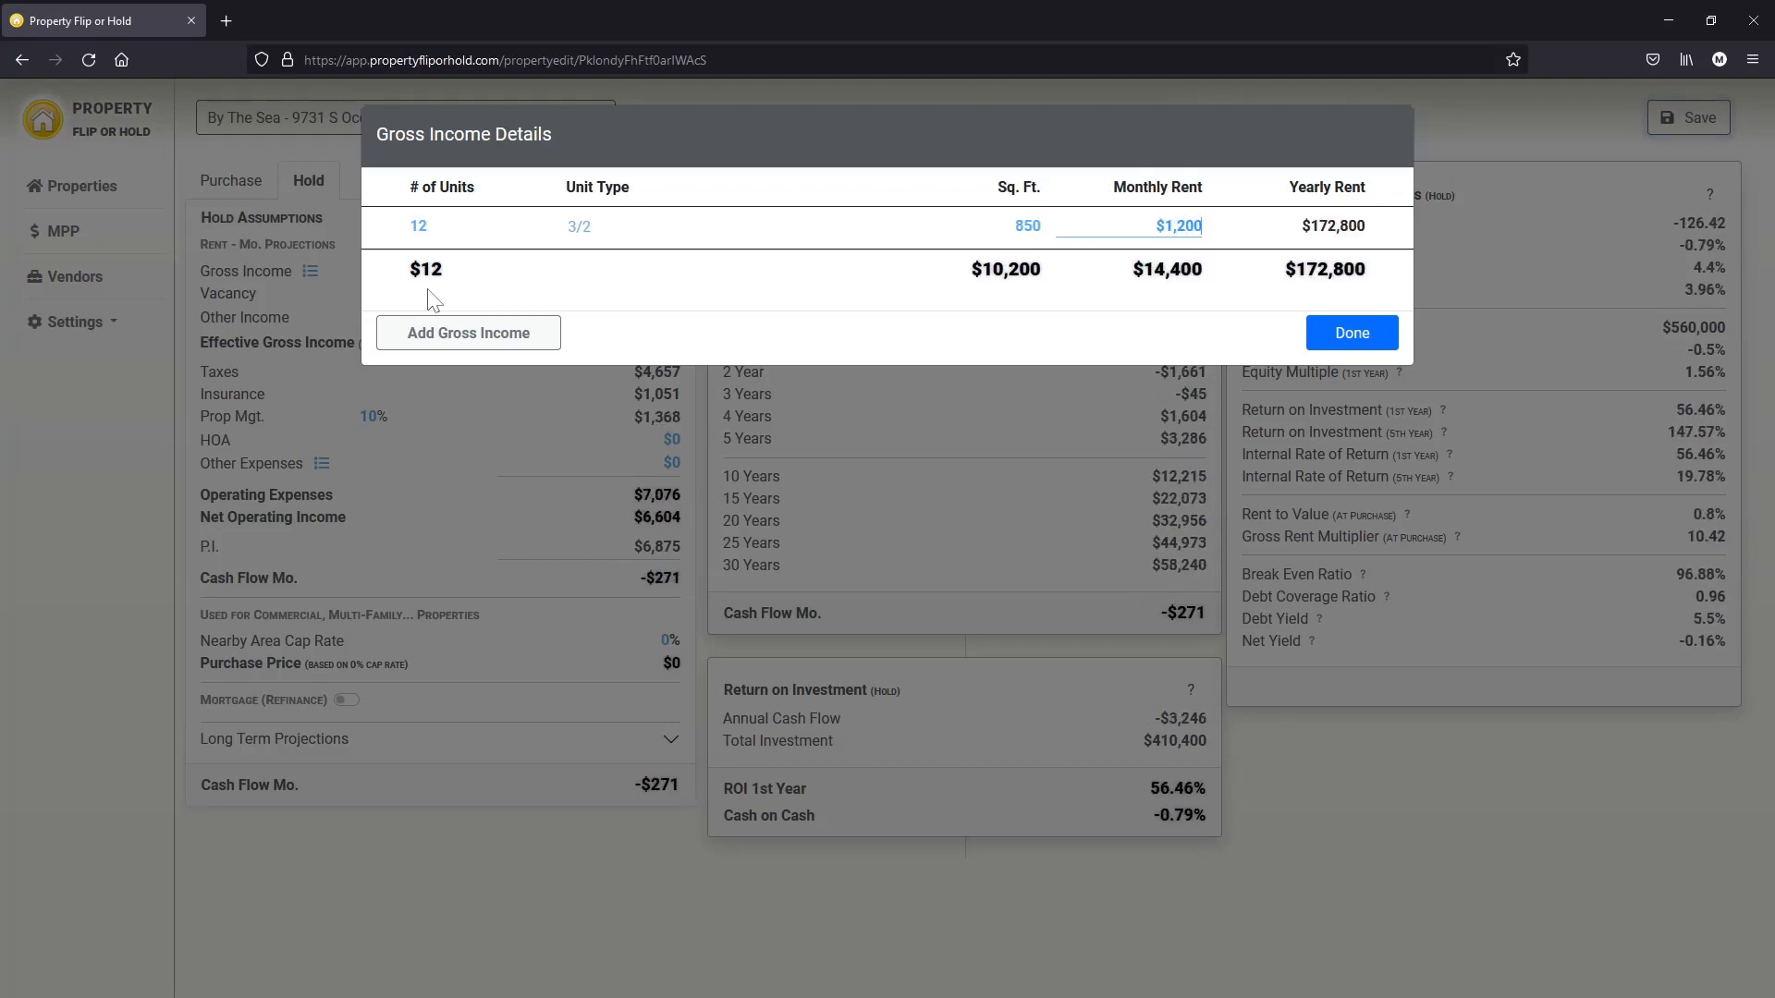
Add a gross income entry for 8 units of type 2/2 with 650 sq. ft. and $1,000 monthly rent, and close the details.
{"action": "left_click", "coordinate": [447, 332]}
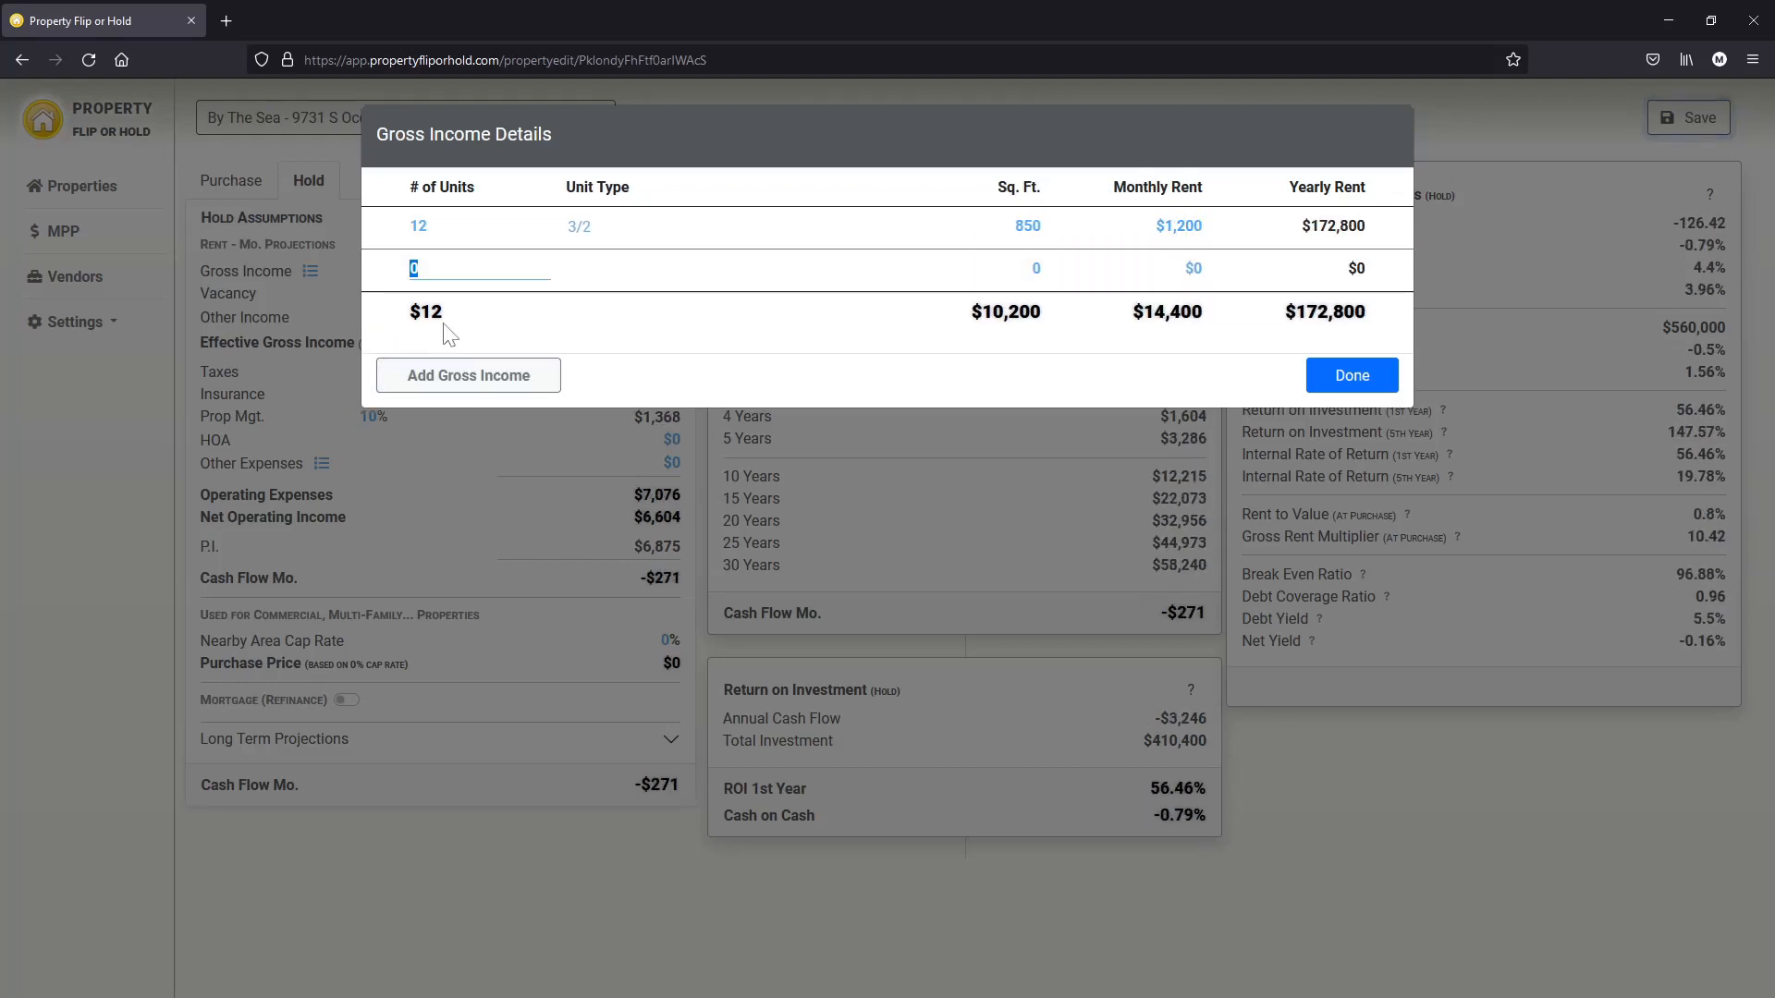
{"action": "type", "text": "8"}
{"action": "key", "text": "Tab"}
{"action": "type", "text": "2/2"}
{"action": "key", "text": "Tab"}
{"action": "type", "text": "650"}
{"action": "key", "text": "Tab"}
{"action": "type", "text": "1000"}
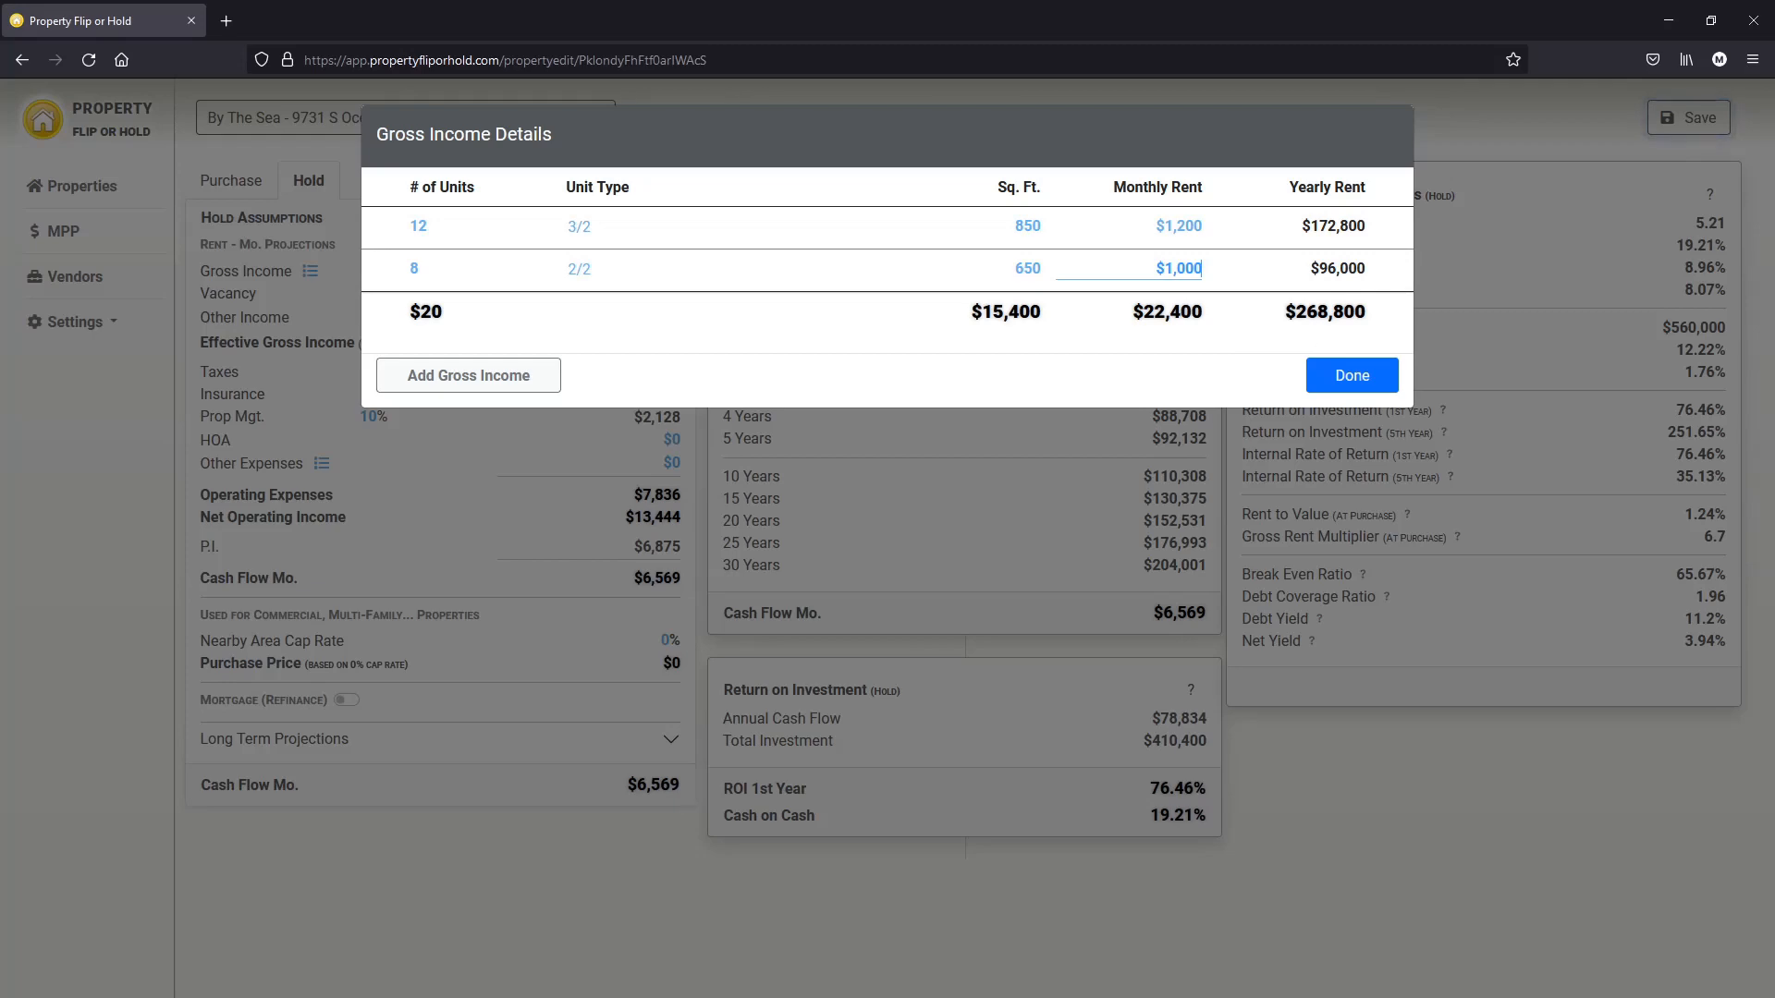
{"action": "left_click", "coordinate": [1114, 431]}
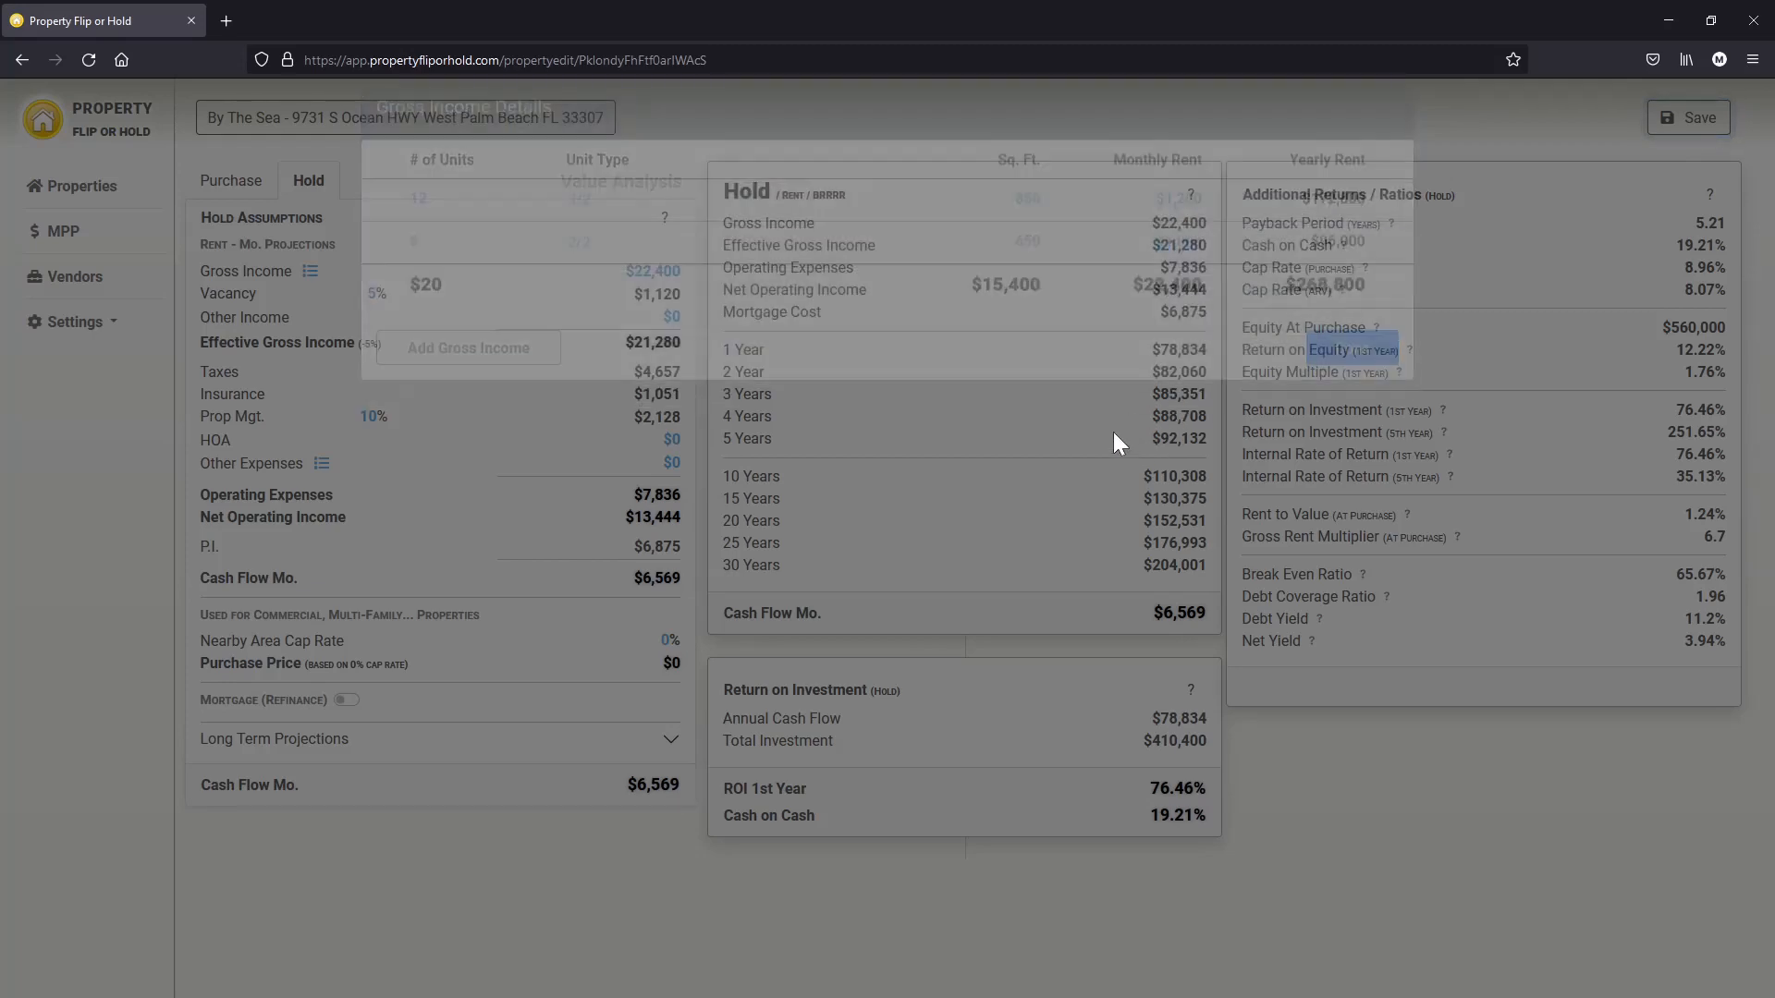
Set the property management rate to 8% in the hold assumptions.
{"action": "left_click", "coordinate": [672, 316]}
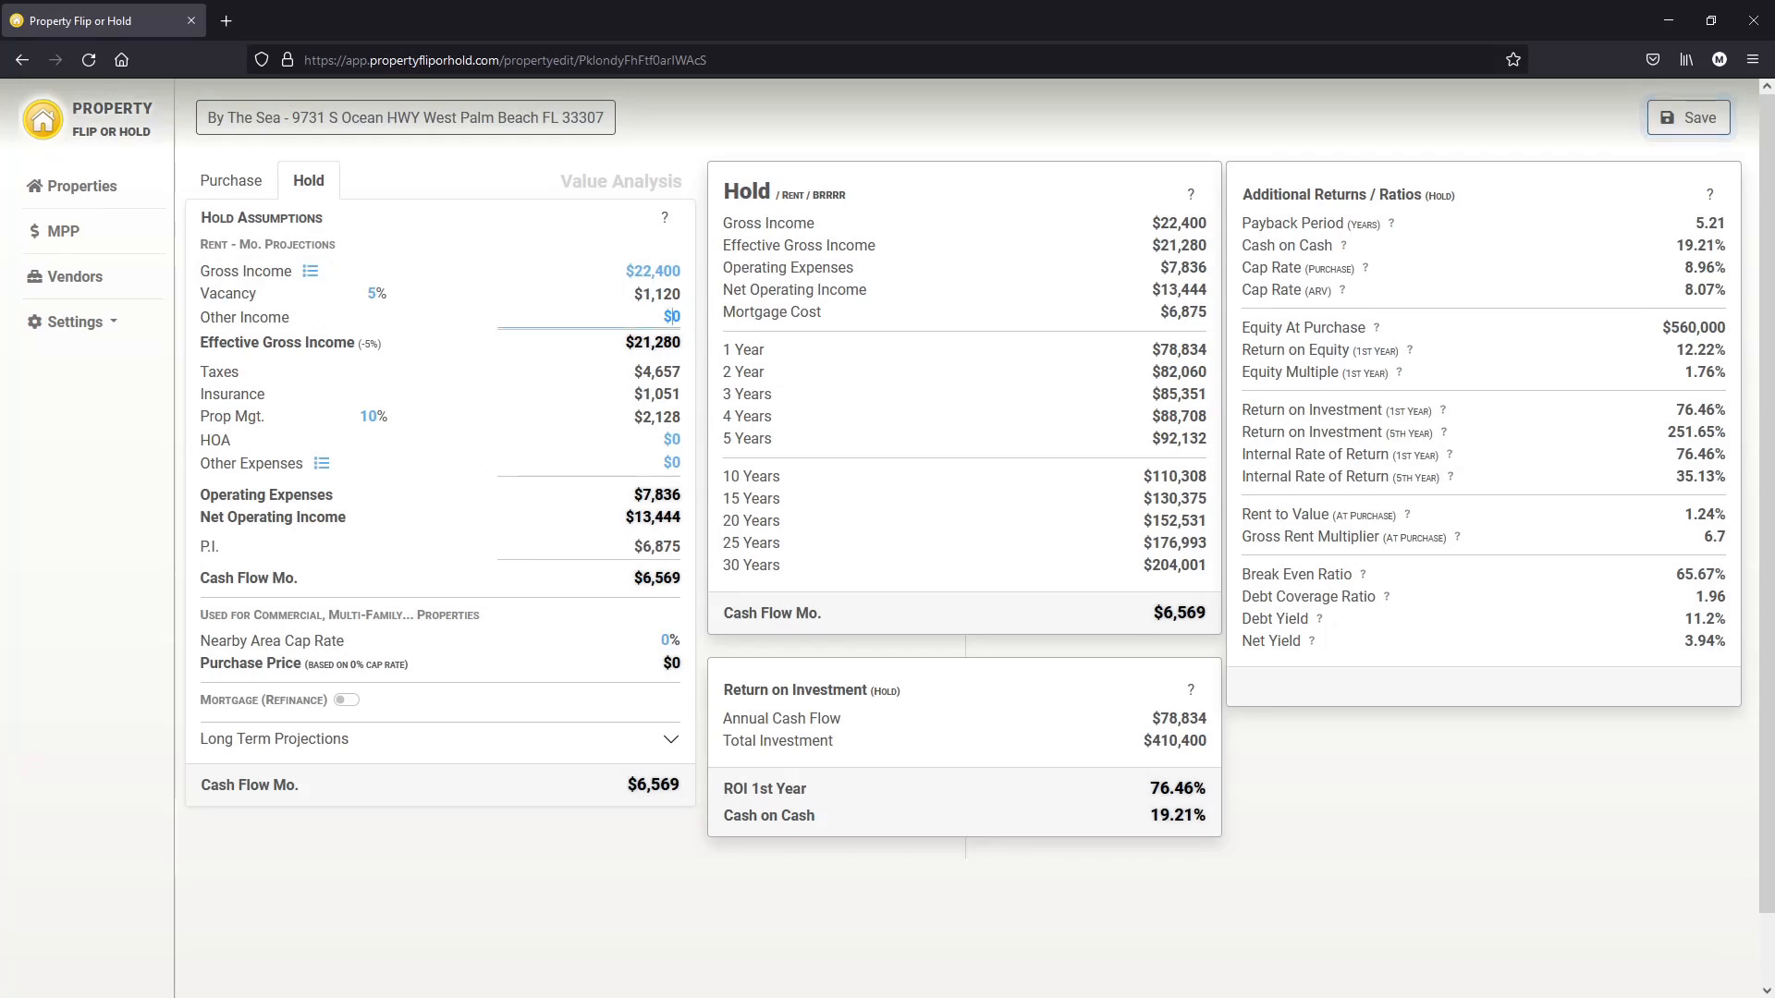
{"action": "left_click", "coordinate": [370, 417]}
{"action": "double_click", "coordinate": [369, 417]}
{"action": "type", "text": "8"}
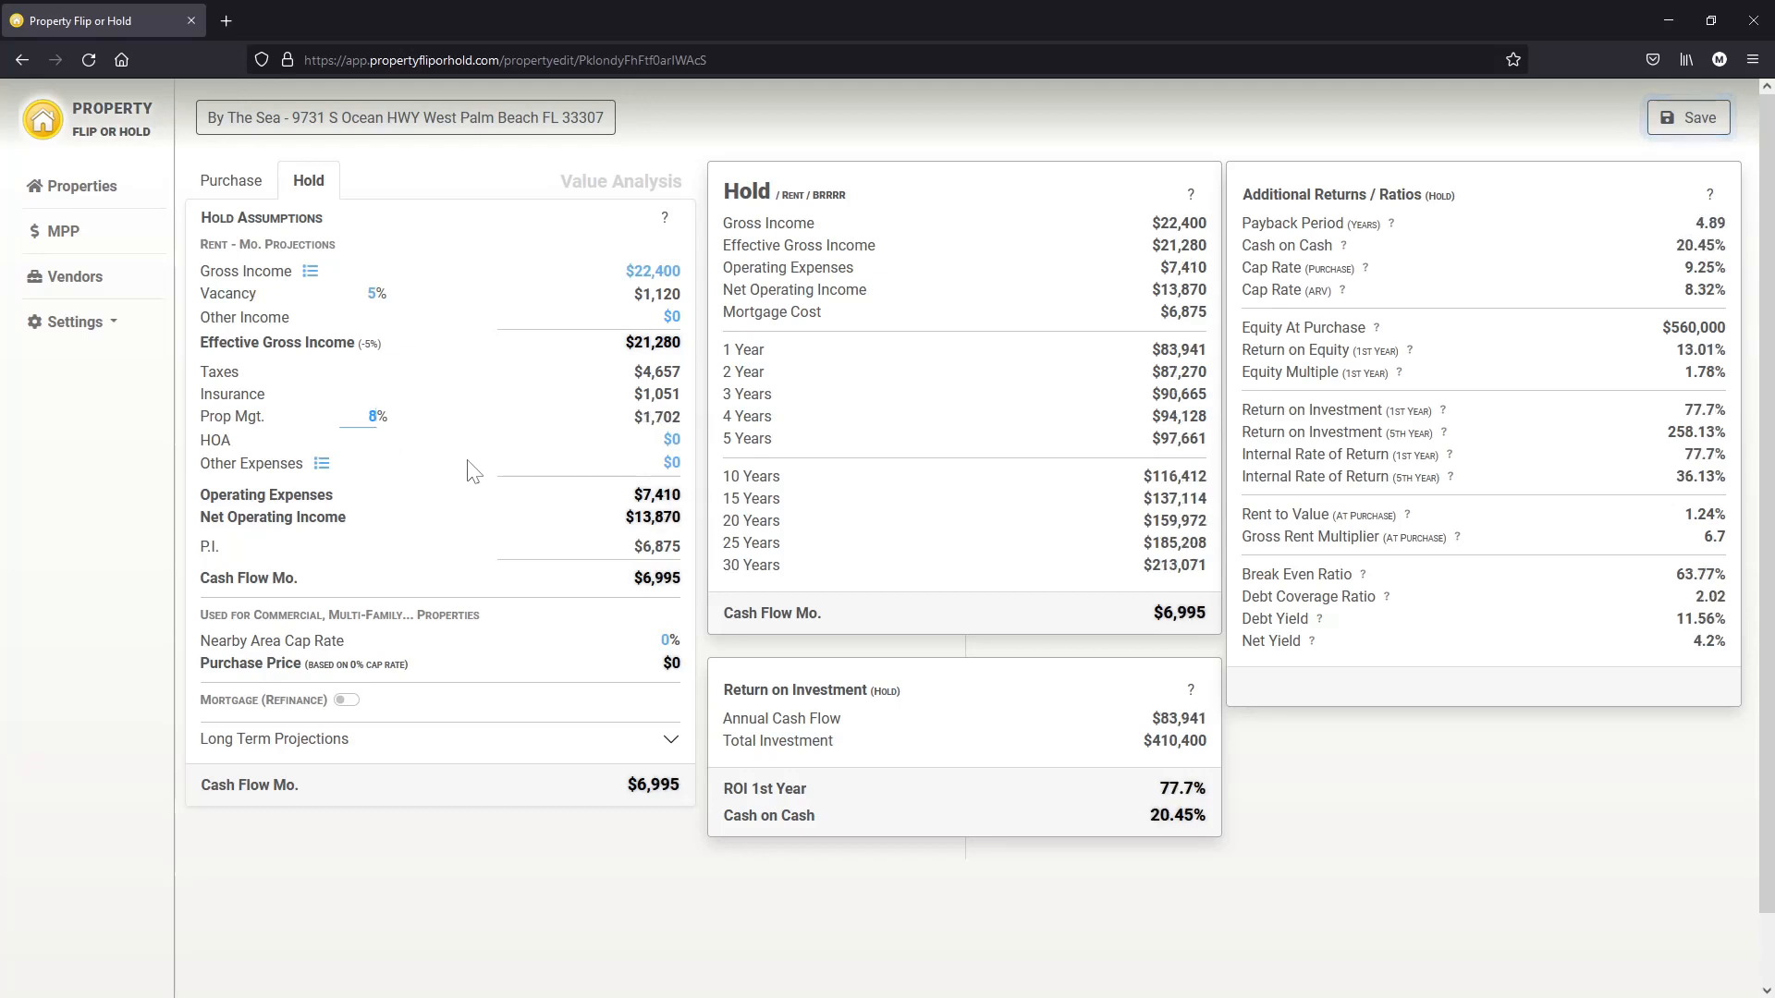
In the other expenses details, add a Water/Sewer operating expense of 674 per building.
{"action": "left_click", "coordinate": [305, 478]}
{"action": "left_click", "coordinate": [305, 473]}
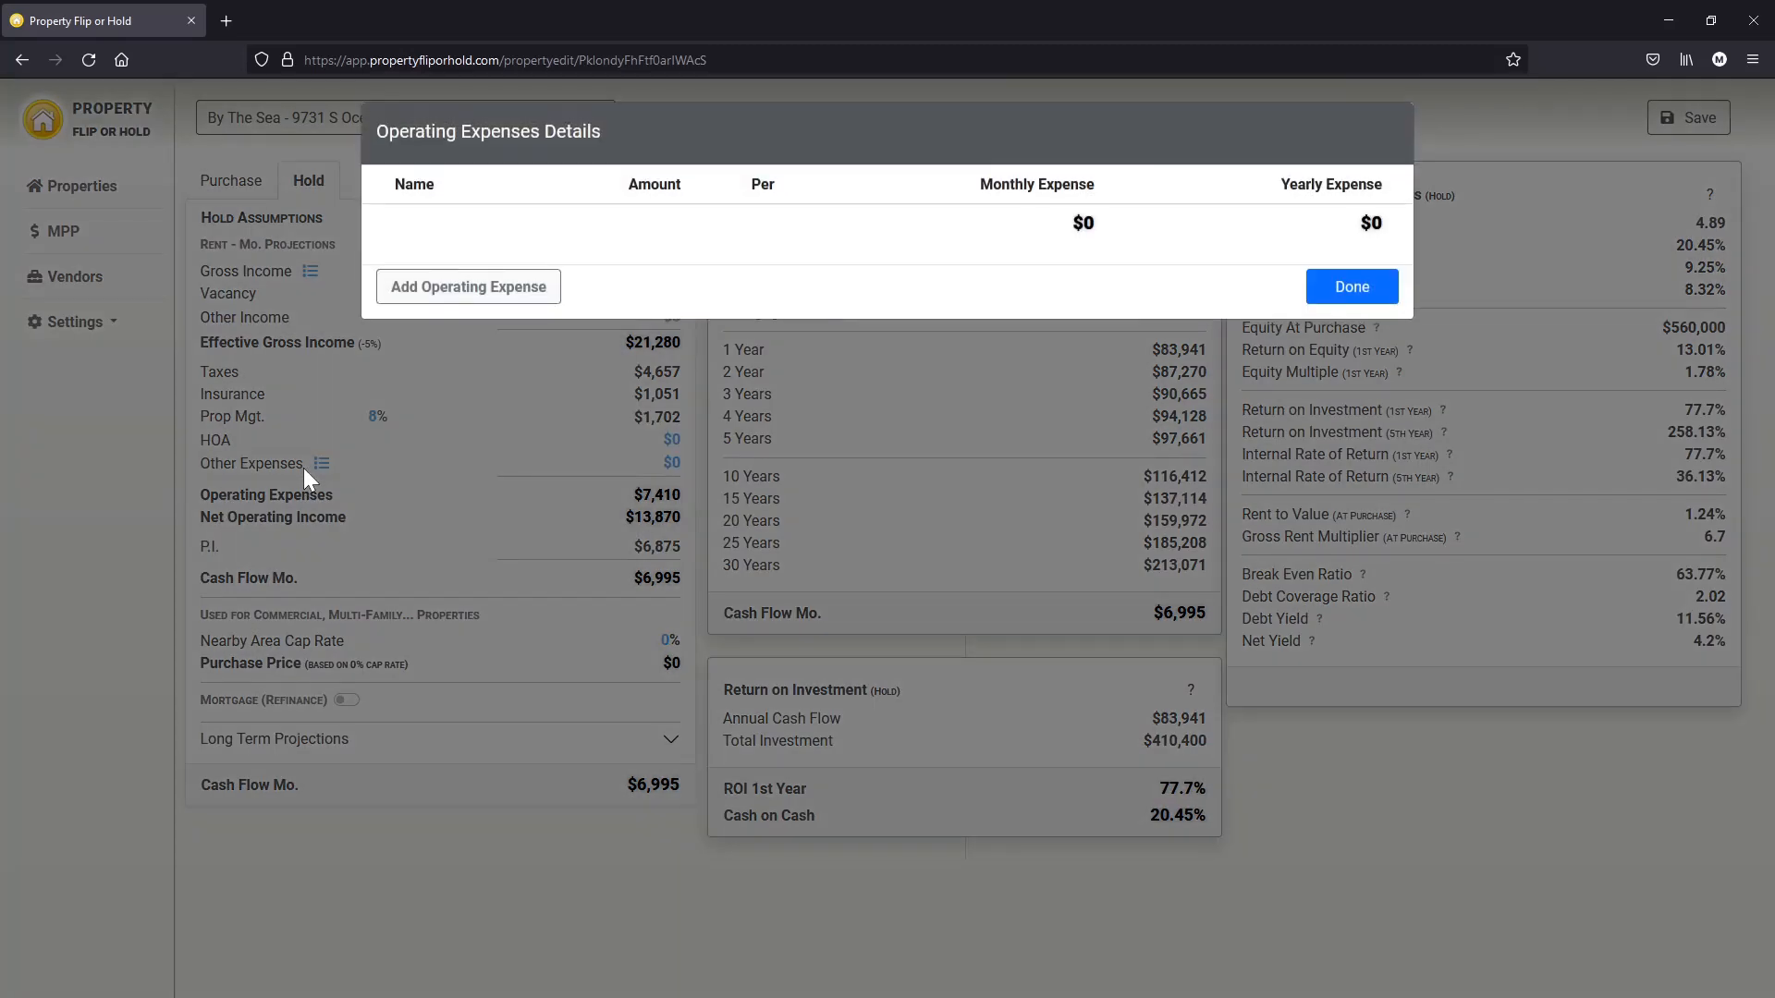
{"action": "left_click", "coordinate": [434, 288]}
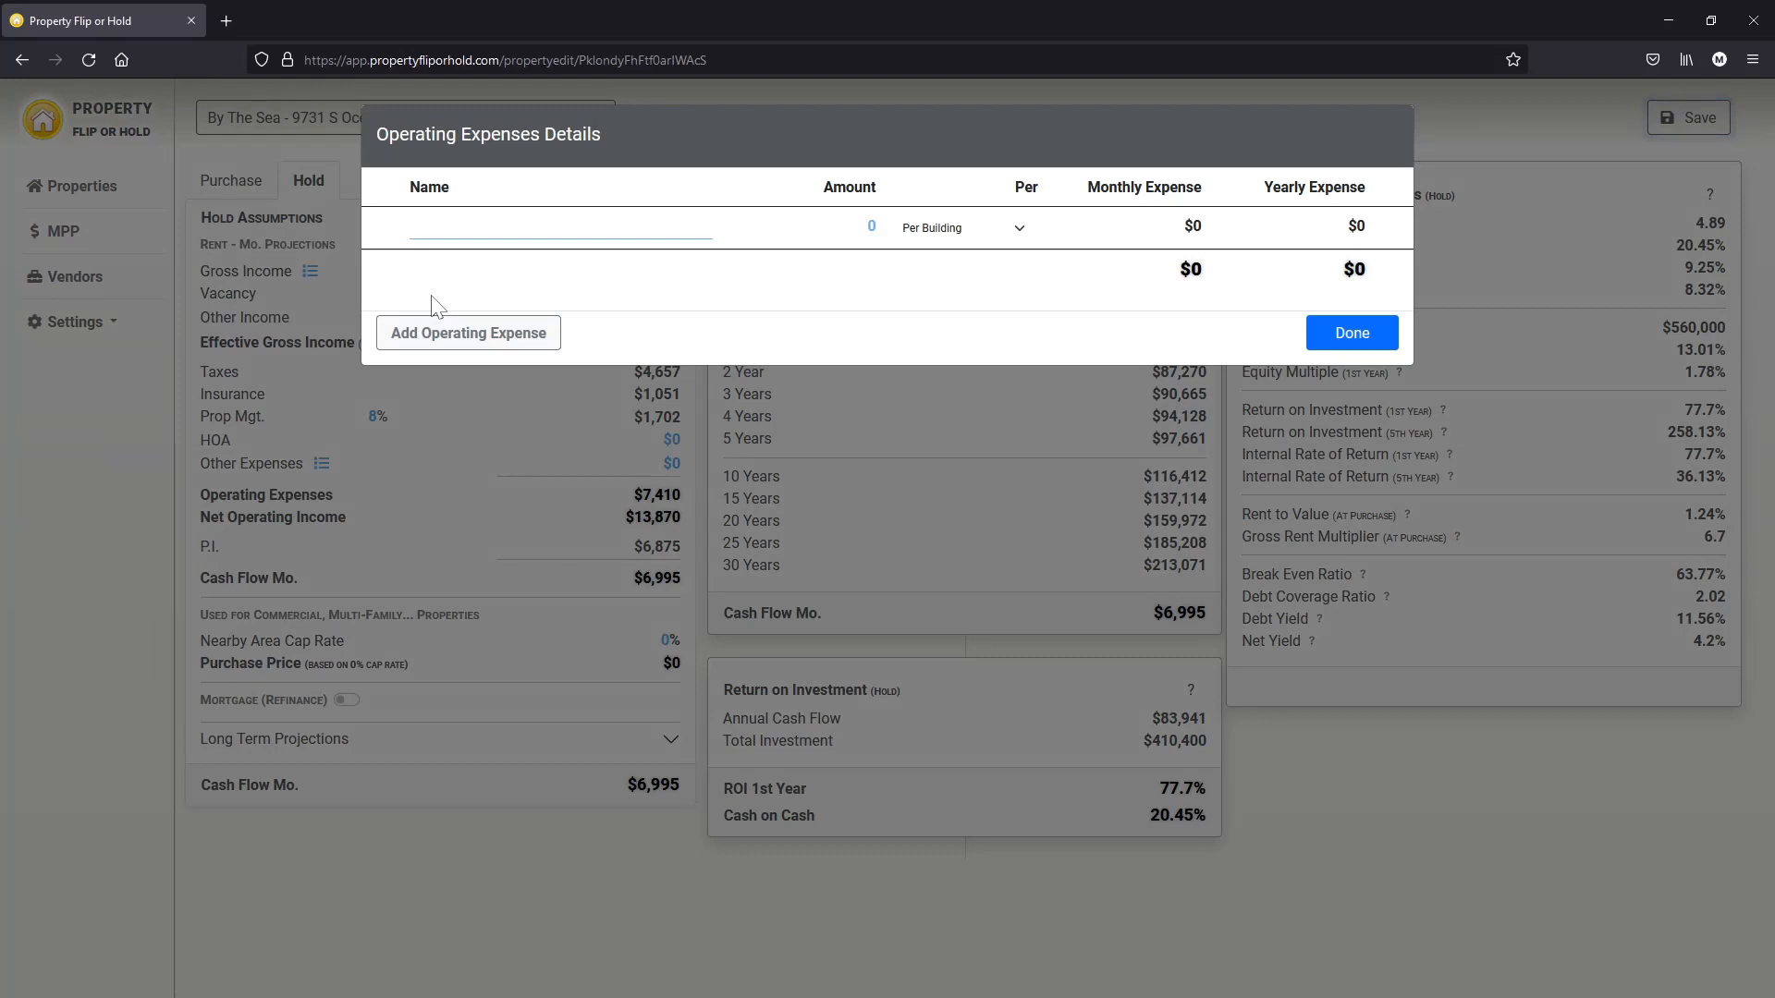
{"action": "type", "text": "Water/Sewer"}
{"action": "key", "text": "Tab"}
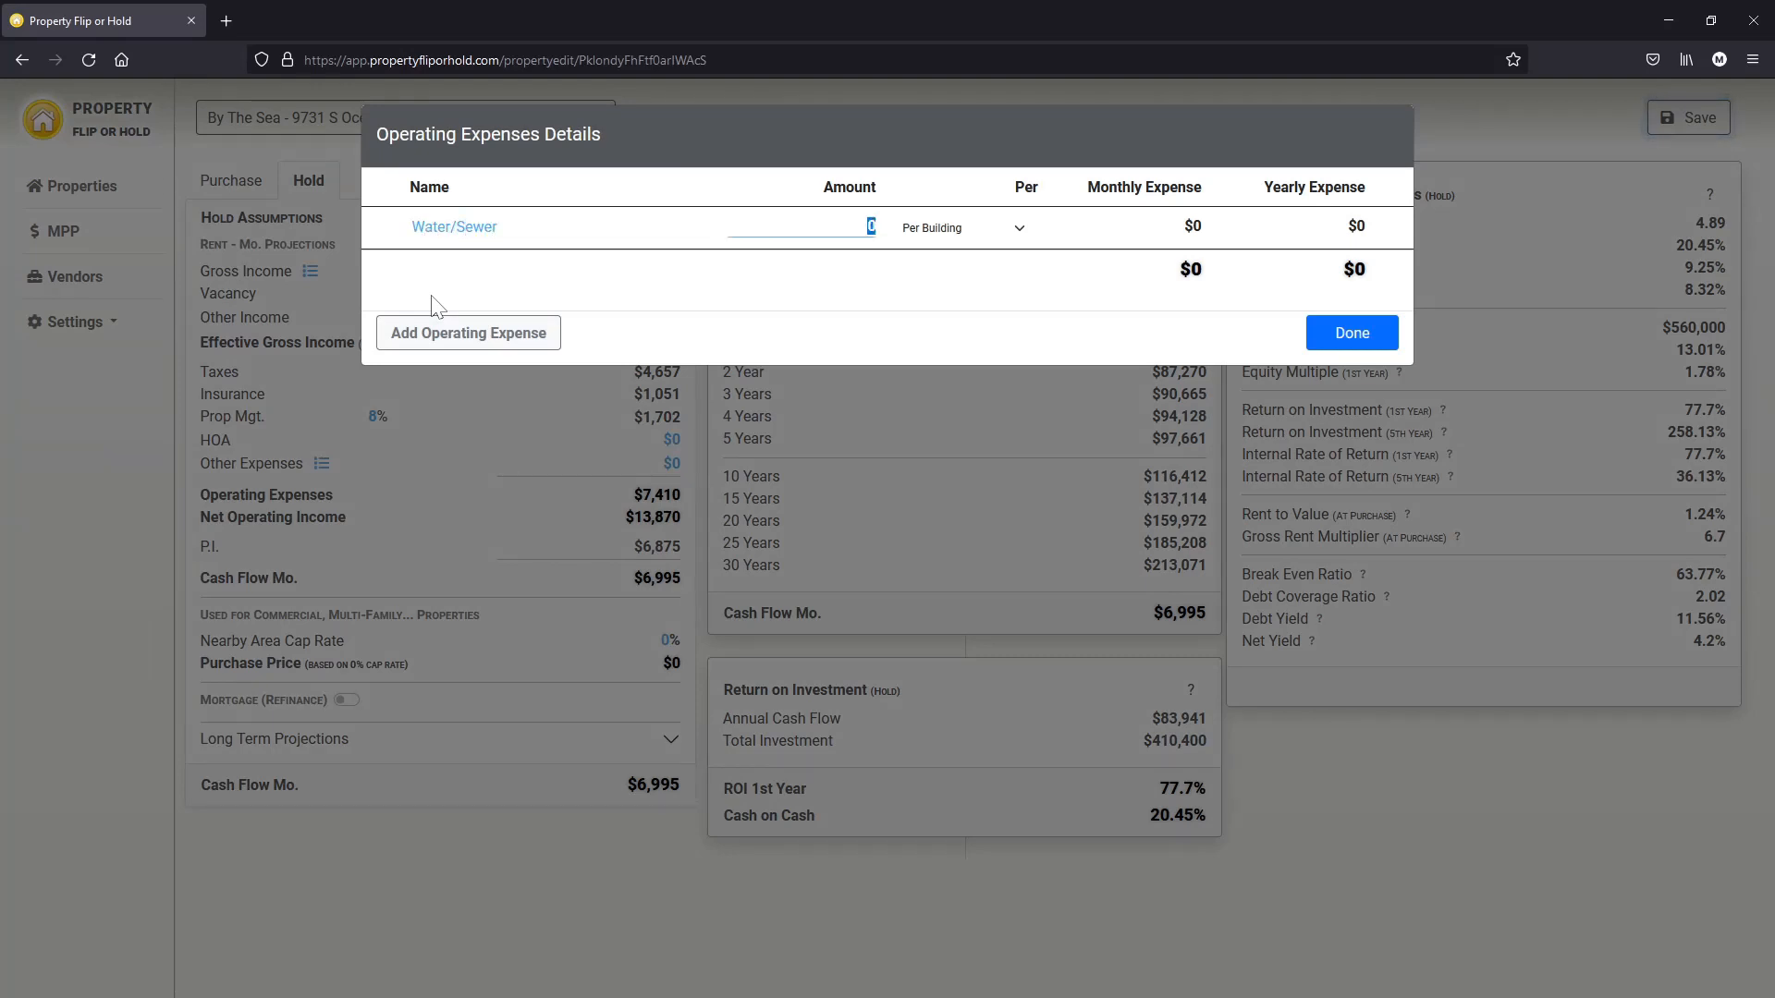
{"action": "type", "text": "6"}
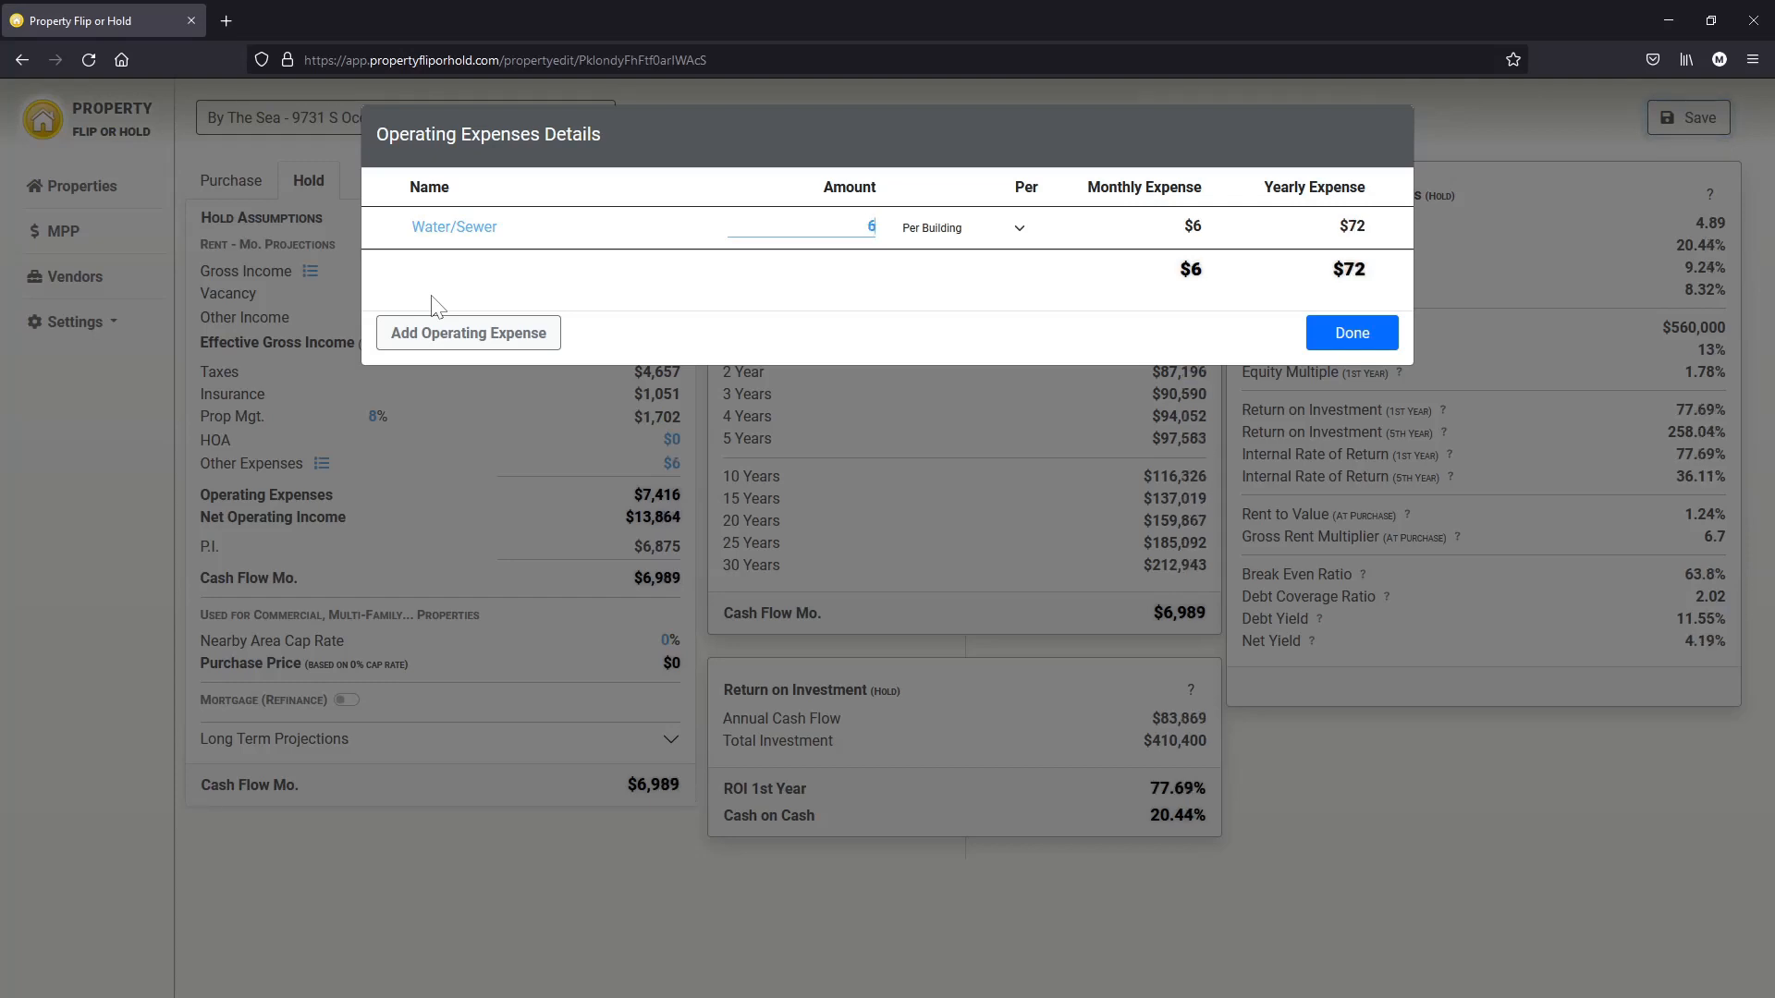
{"action": "type", "text": "74"}
Add an Electricity operating expense of 1,813 per building.
{"action": "left_click", "coordinate": [441, 331]}
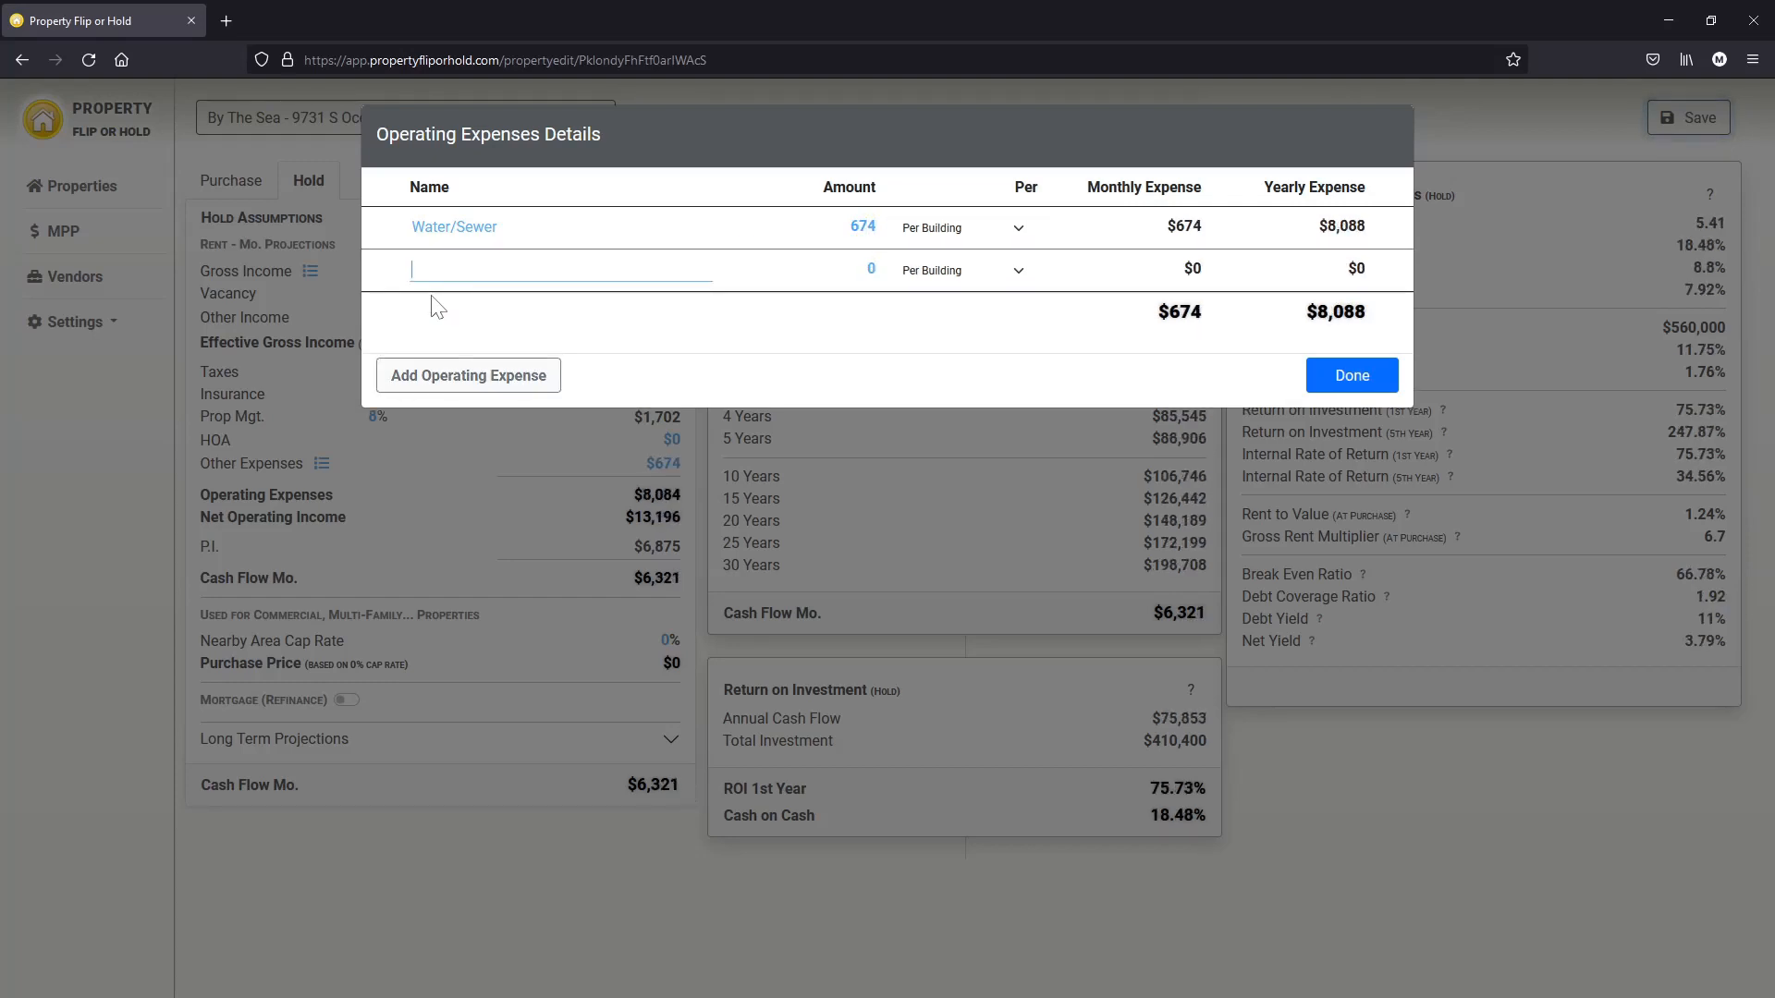
{"action": "type", "text": "Electricity"}
{"action": "key", "text": "Tab"}
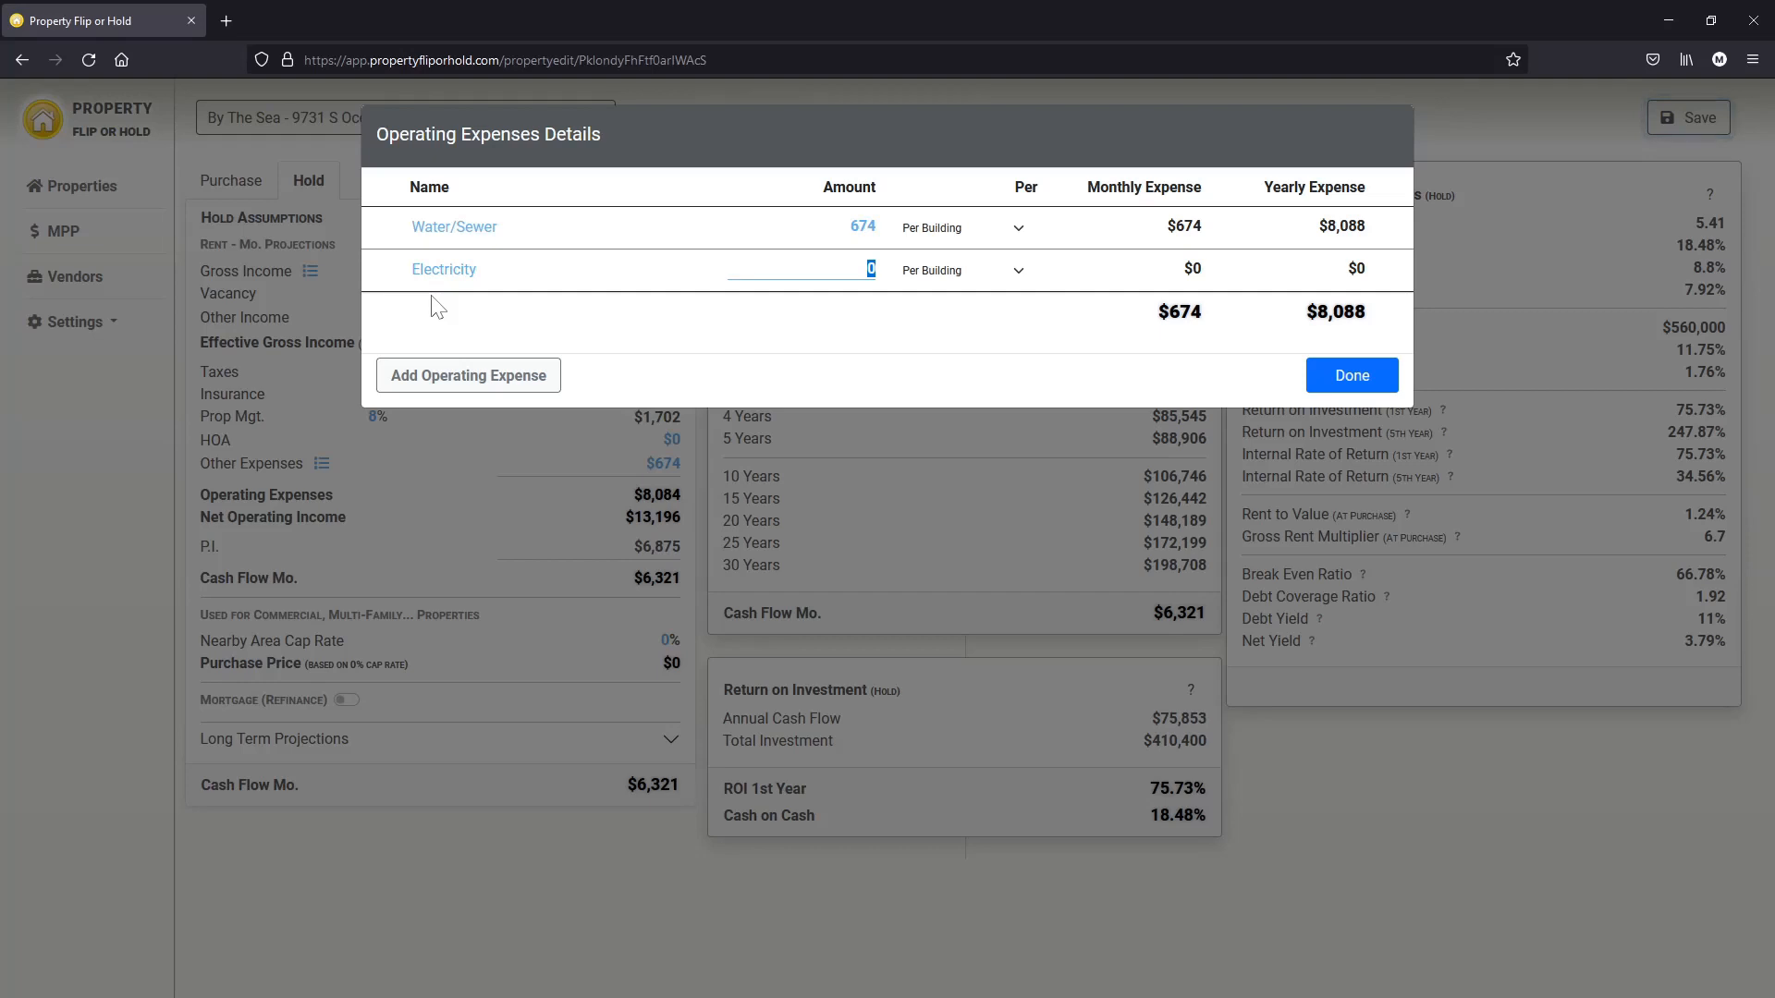
{"action": "type", "text": "1813"}
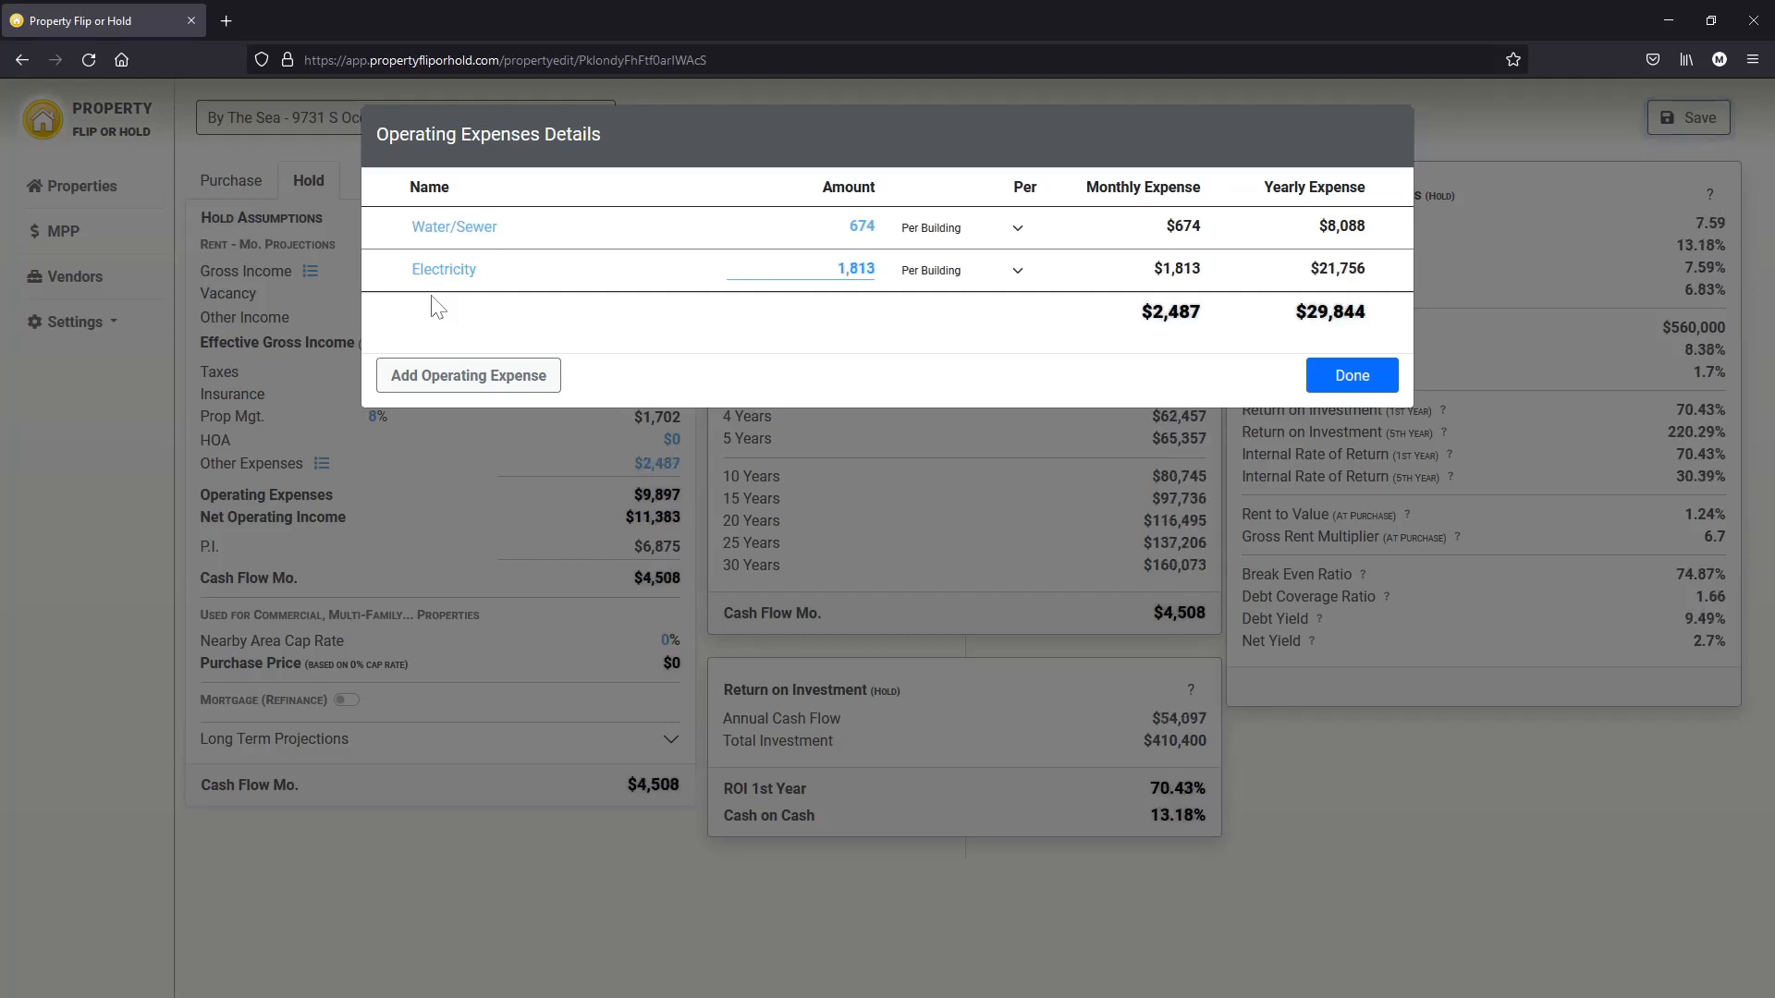
Add a Waste operating expense of 100 per building.
{"action": "left_click", "coordinate": [447, 383]}
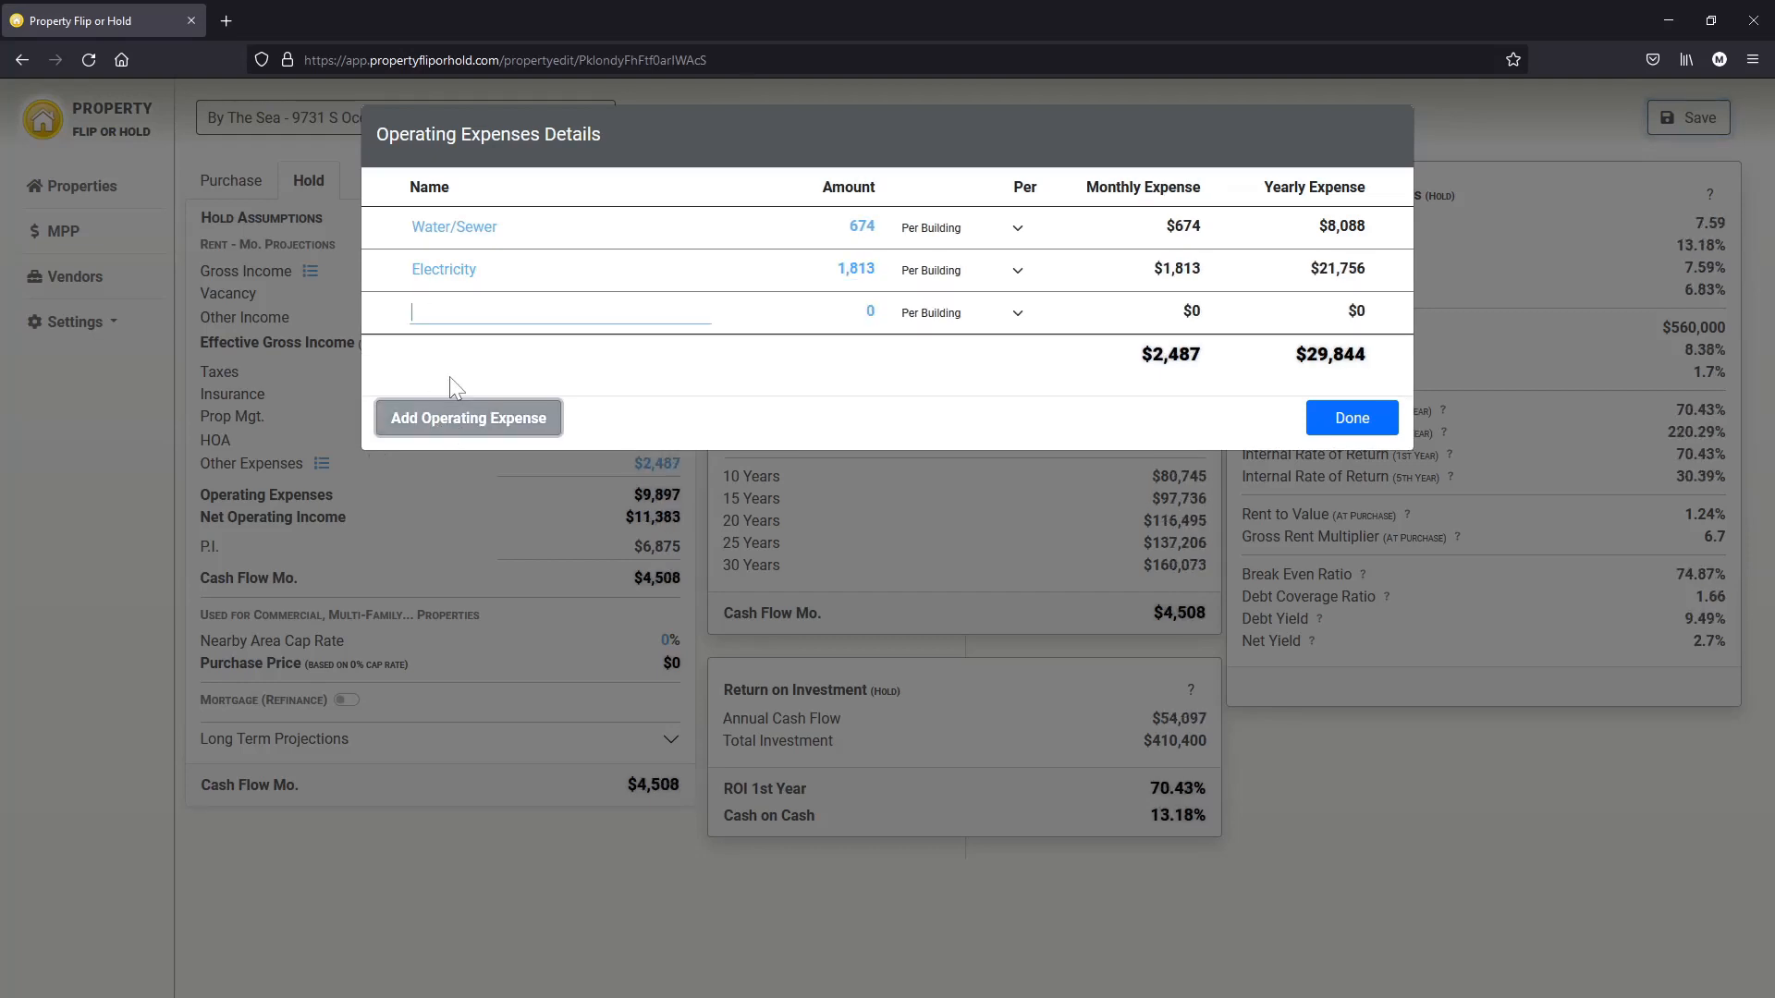
{"action": "type", "text": "Waste"}
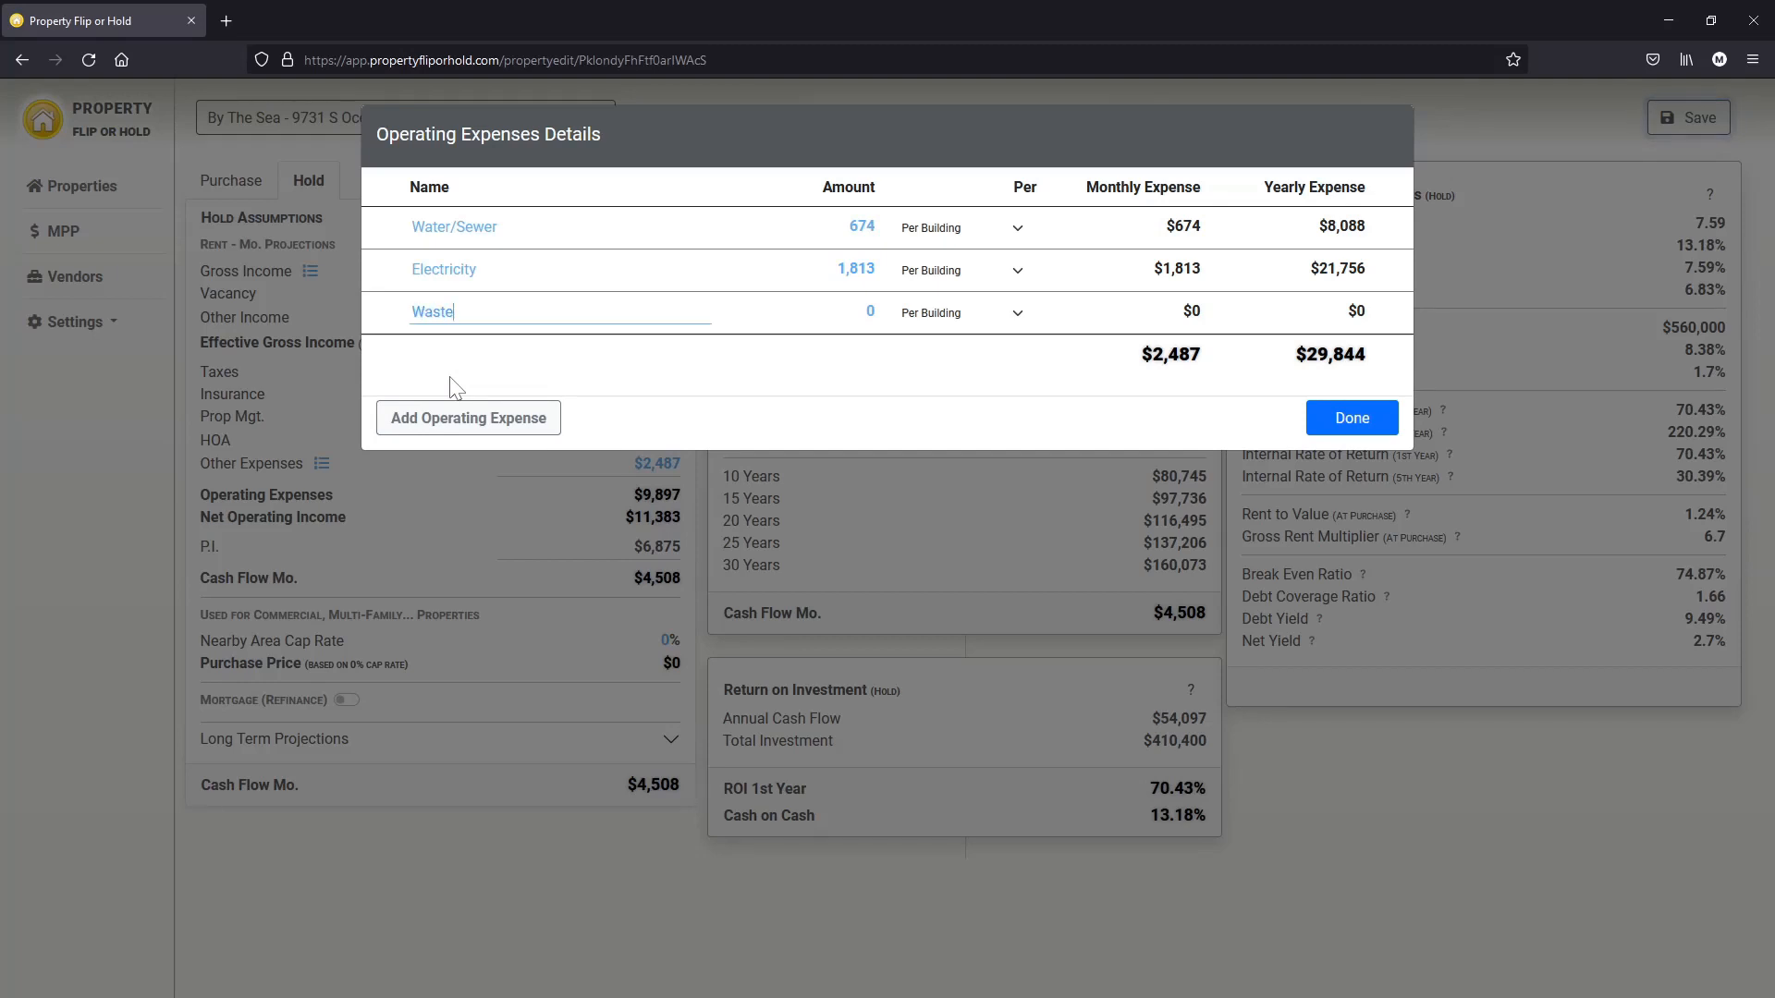
{"action": "key", "text": "Tab"}
{"action": "type", "text": "100"}
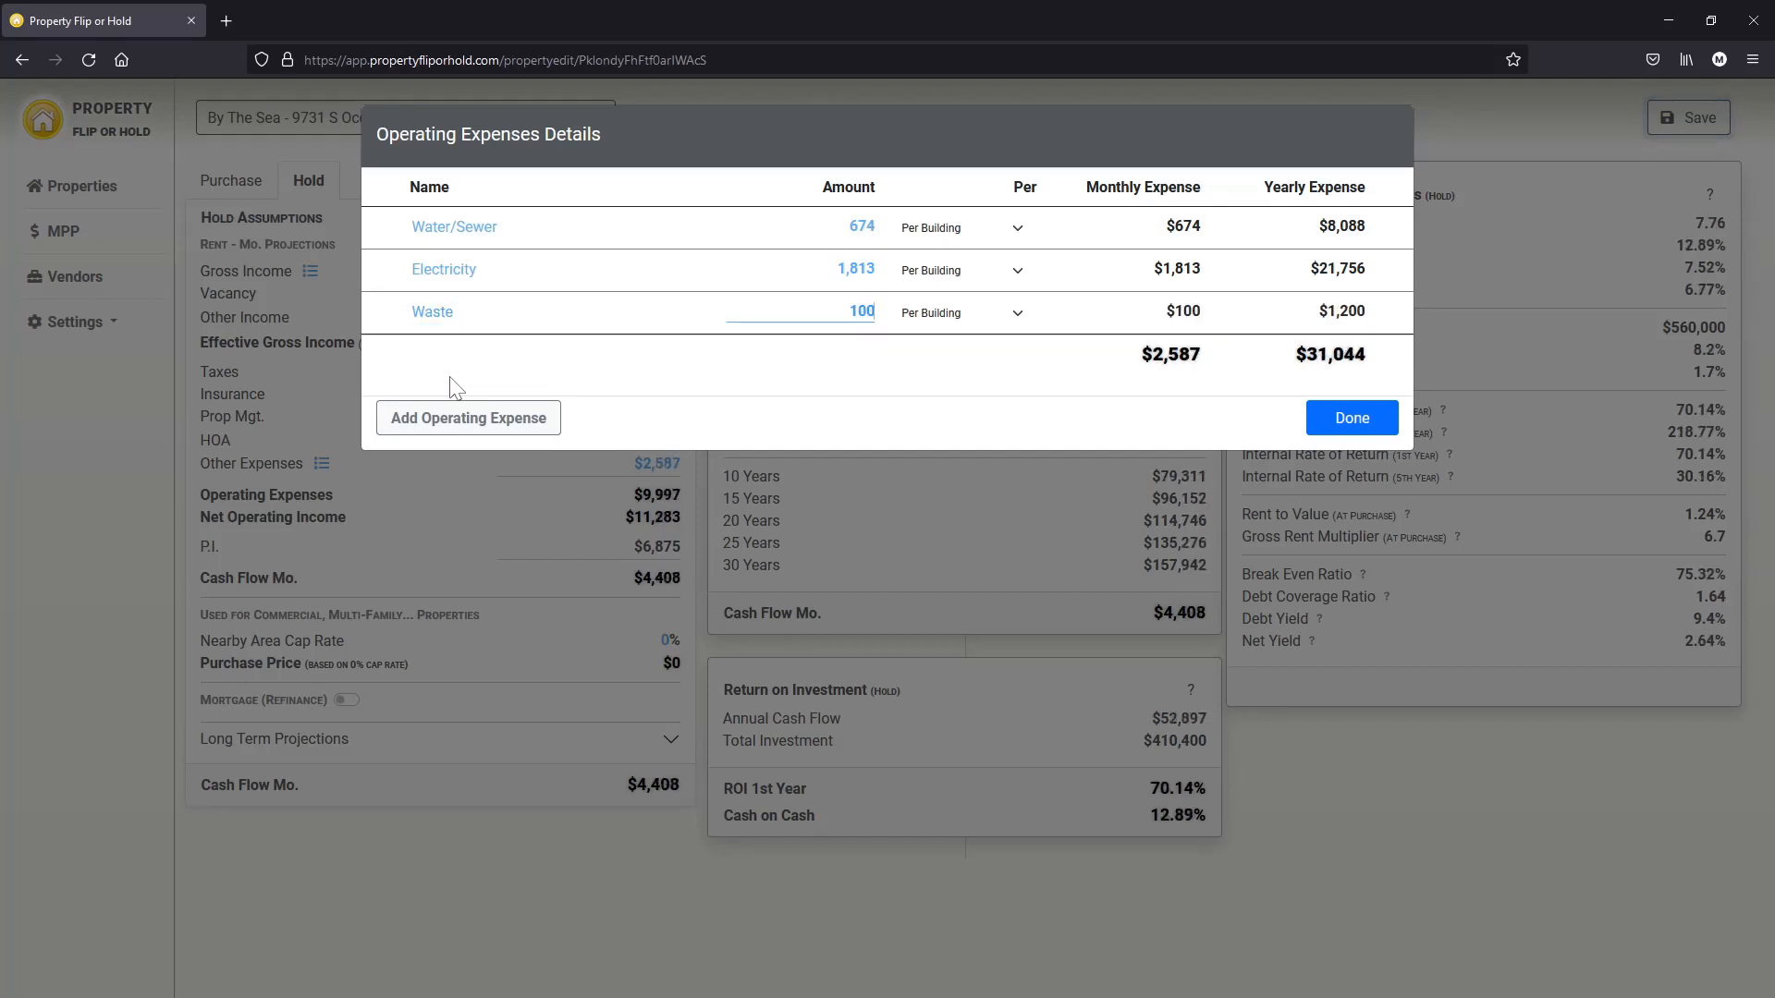
Add a Pest Control operating expense of 118 per building.
{"action": "left_click", "coordinate": [464, 434]}
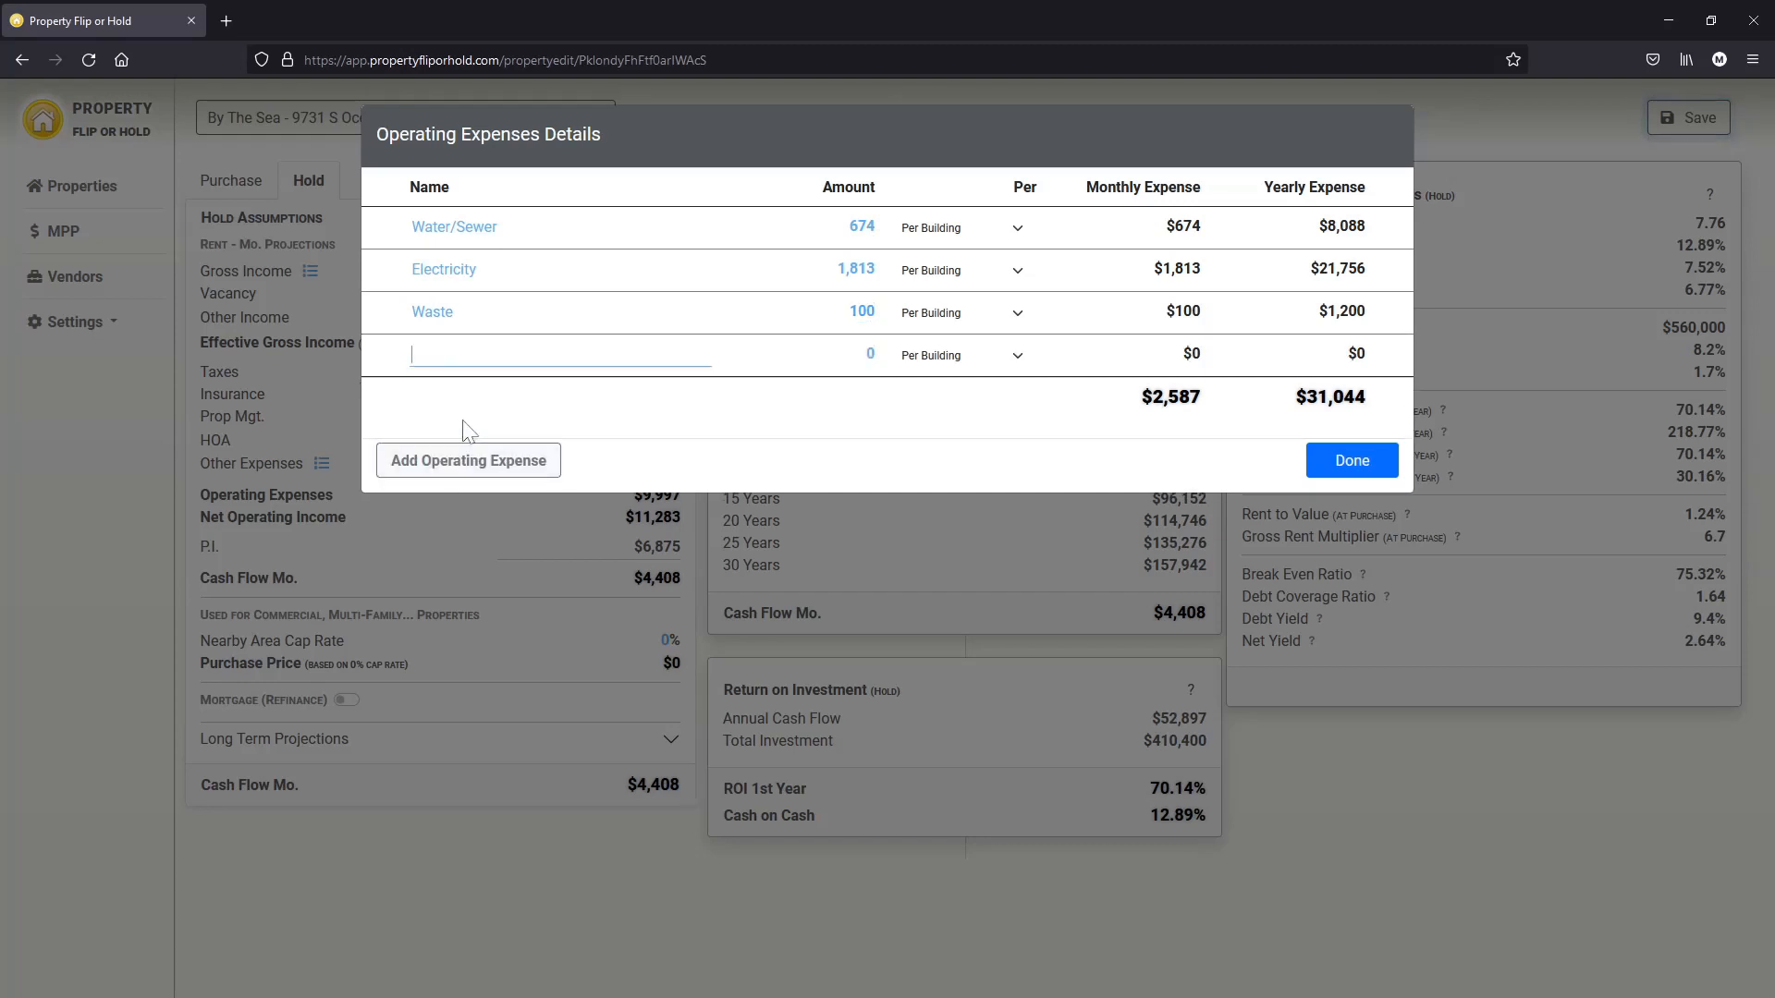
{"action": "type", "text": "Pest Control"}
{"action": "key", "text": "Tab"}
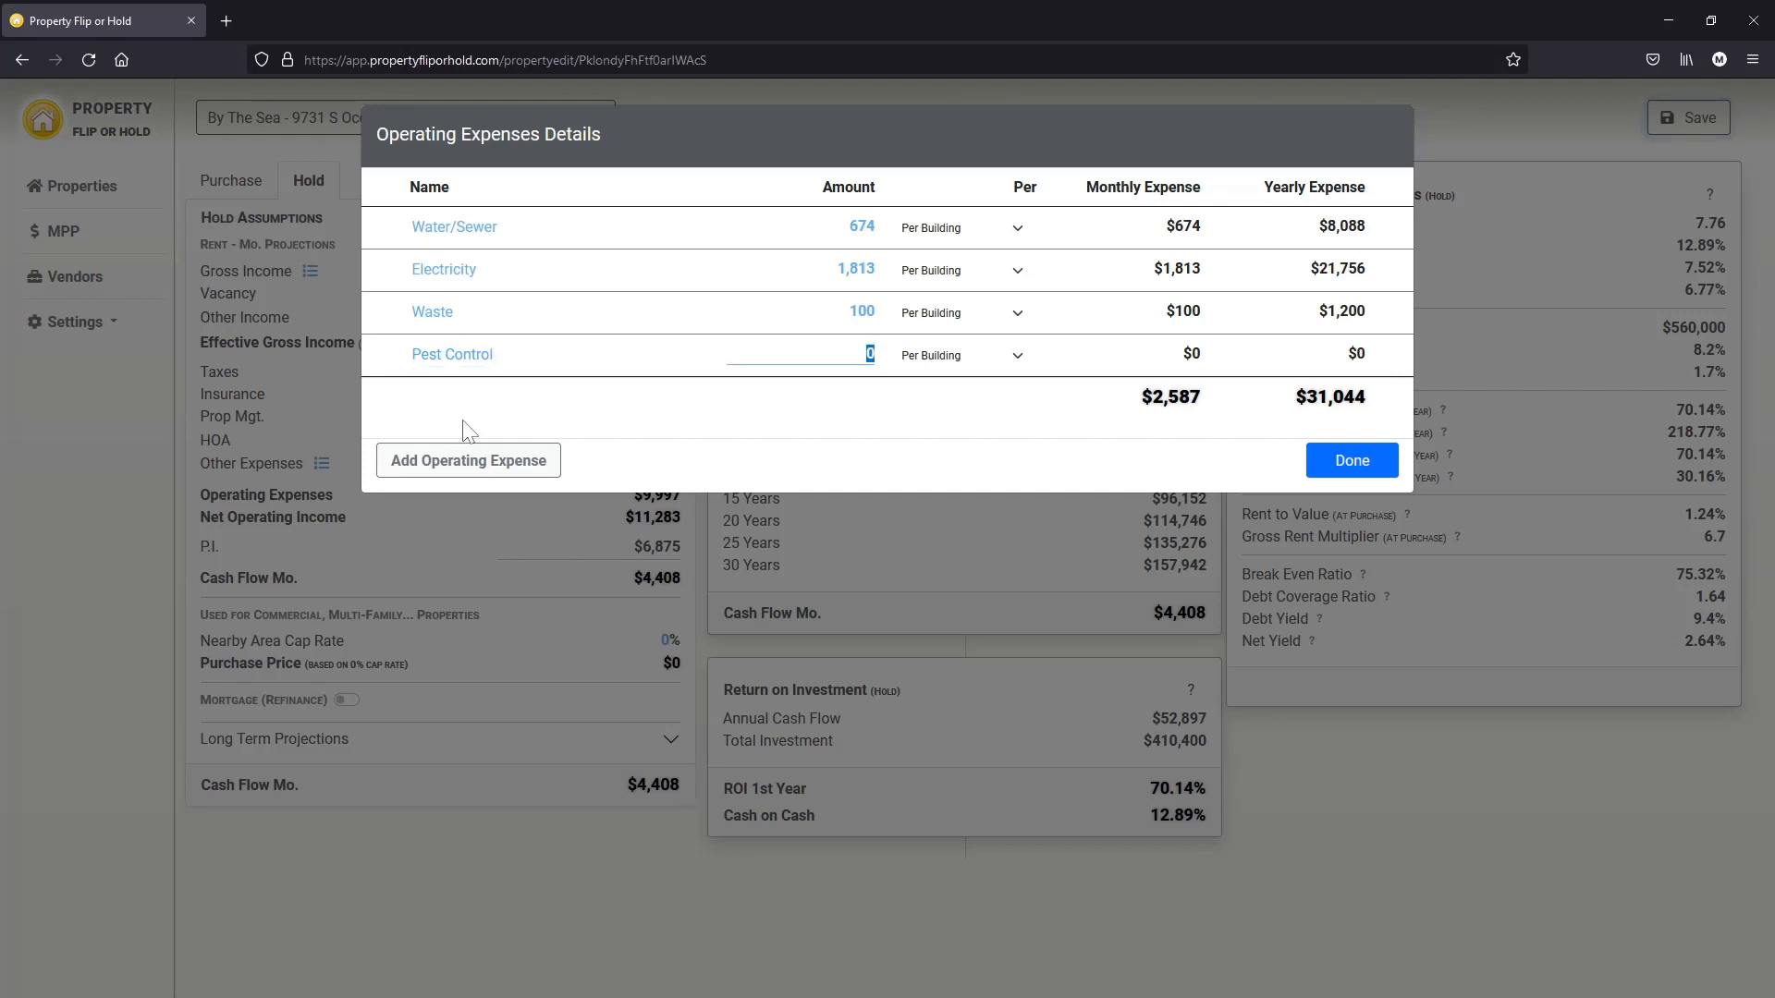
{"action": "type", "text": "118"}
Add a Supply/Repairs operating expense of 760 per building.
{"action": "key", "text": "Tab"}
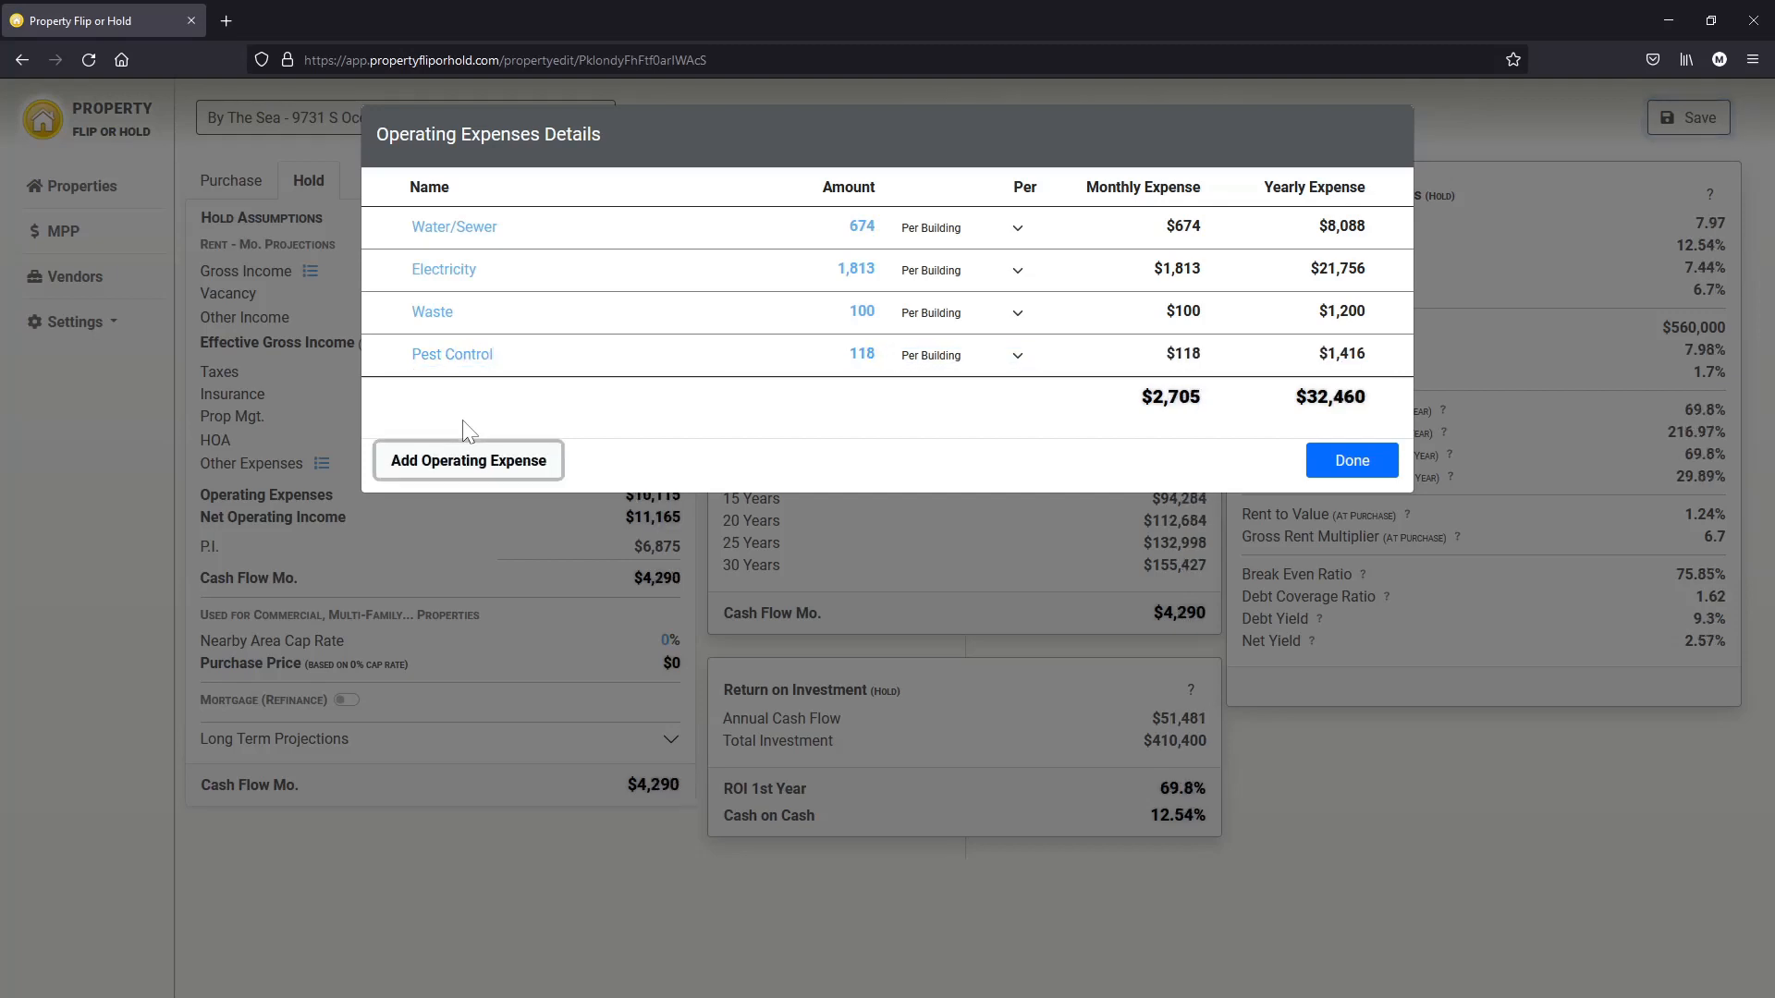
{"action": "key", "text": "Return"}
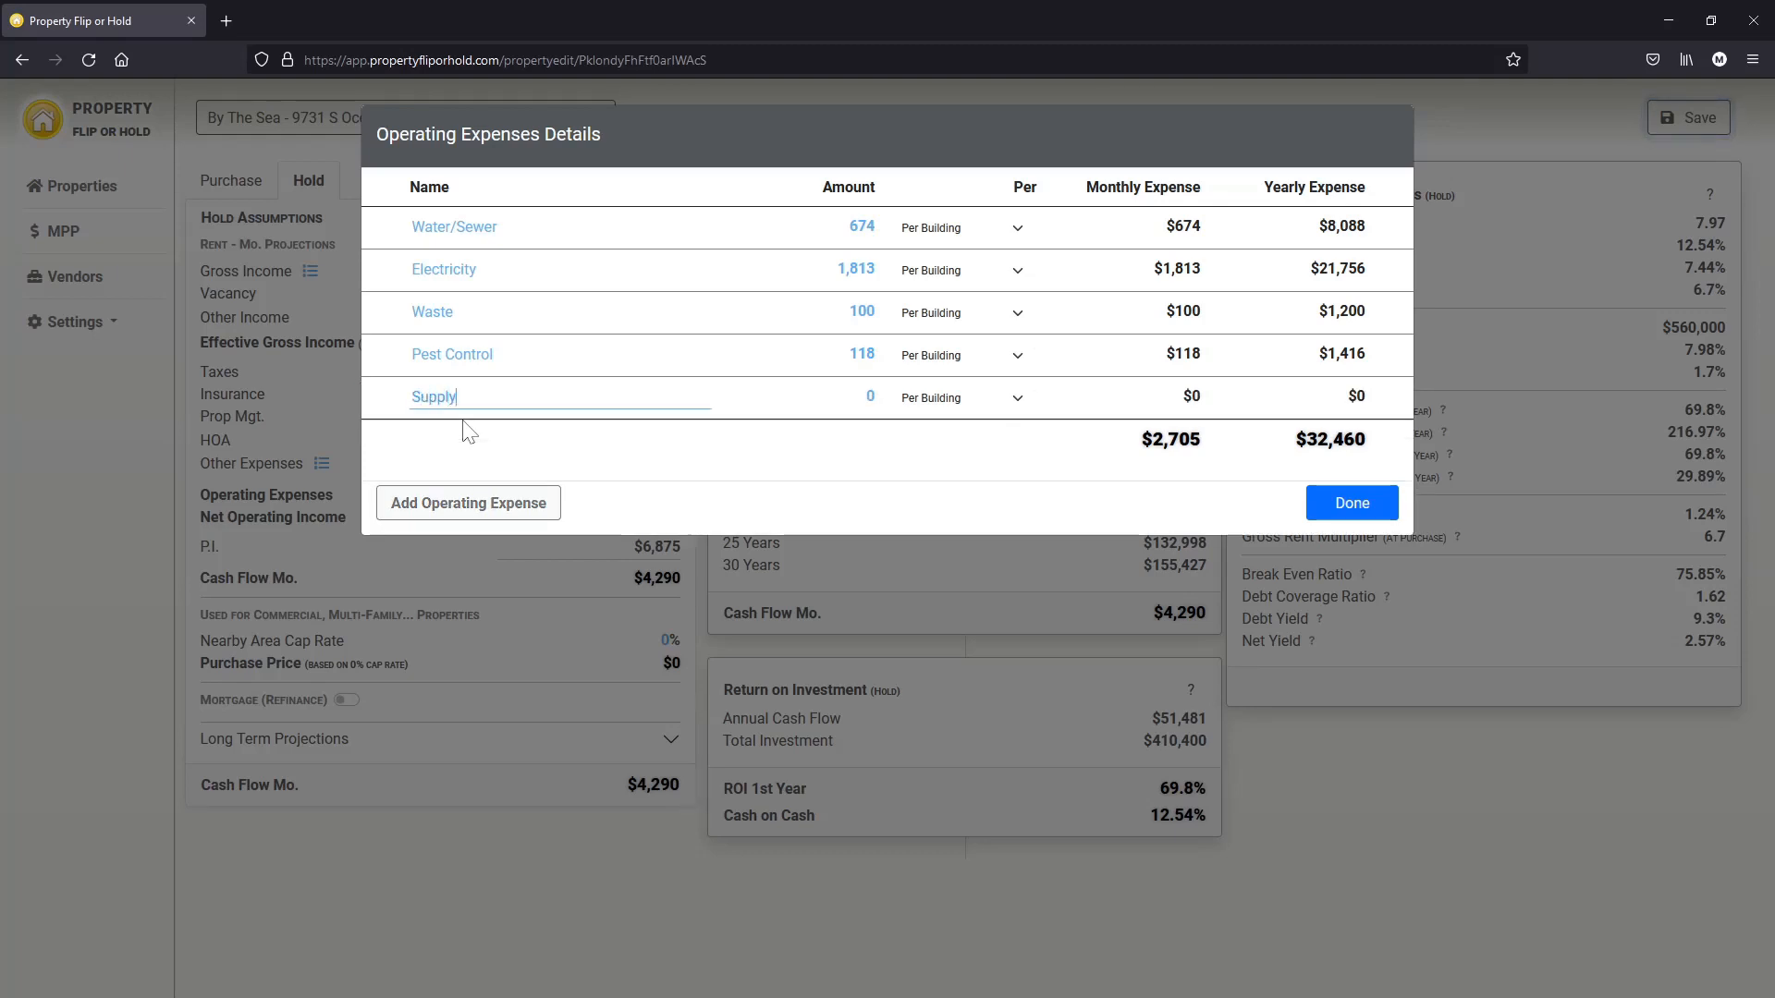
{"action": "type", "text": "/Repairs"}
{"action": "key", "text": "Tab"}
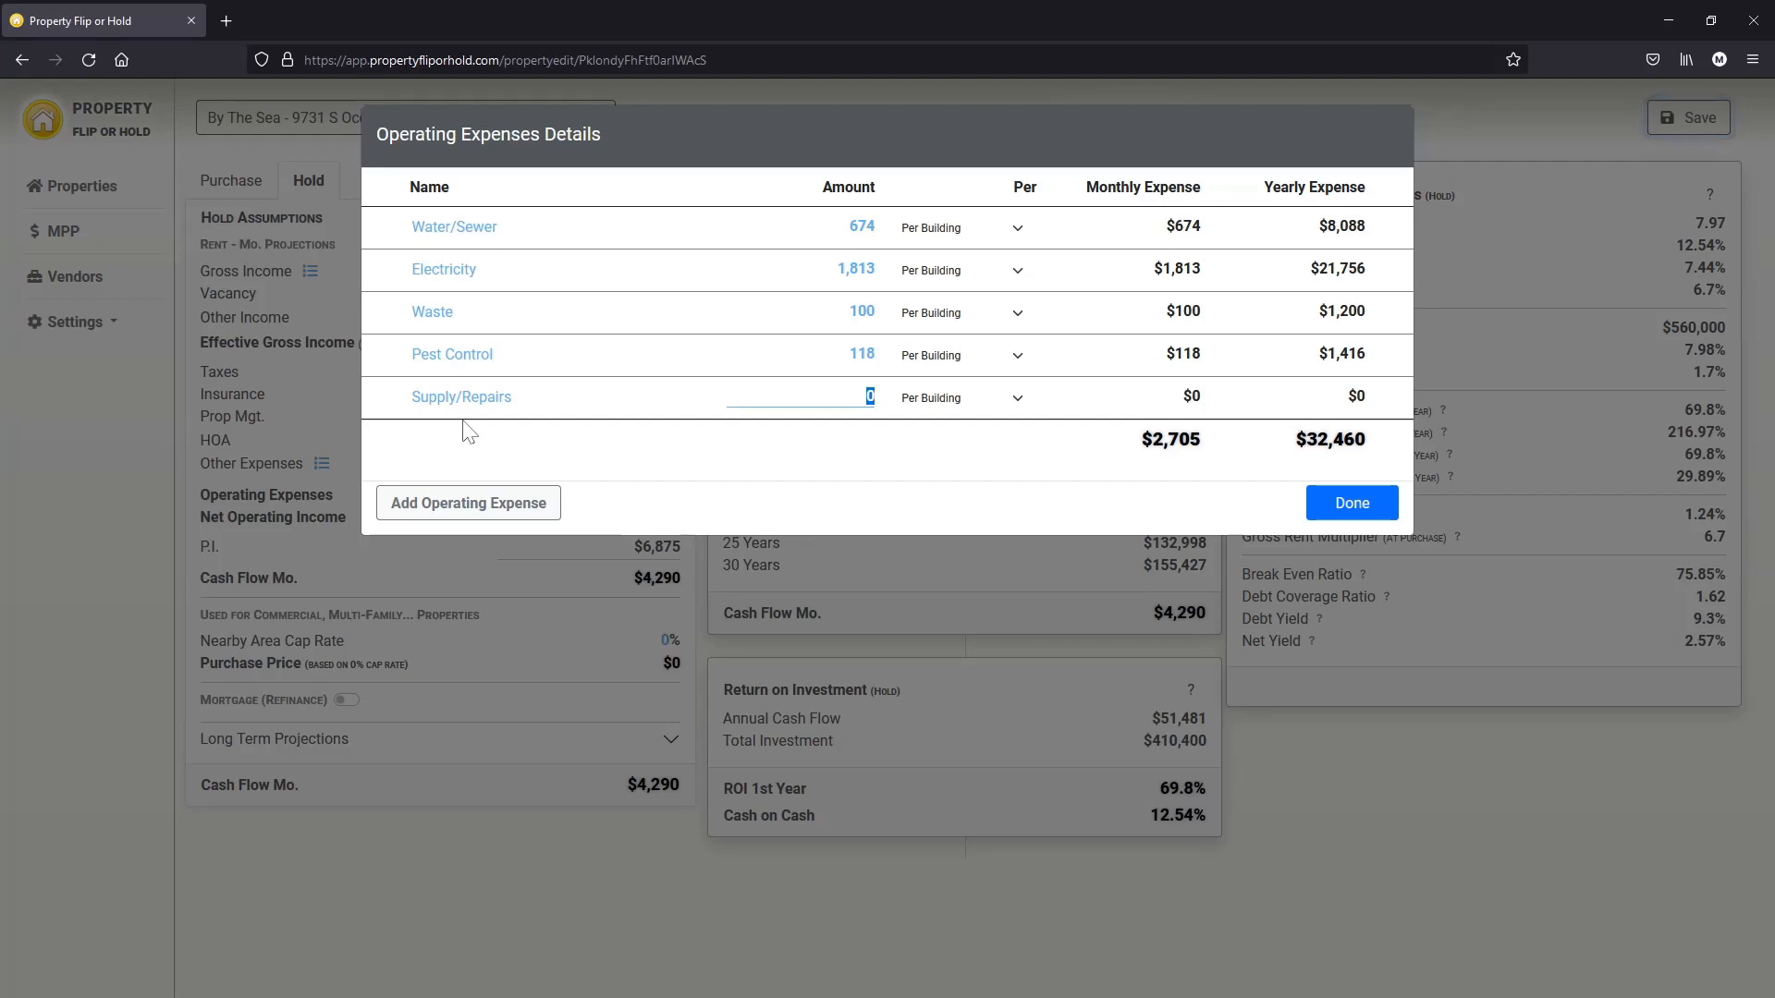
{"action": "type", "text": "760"}
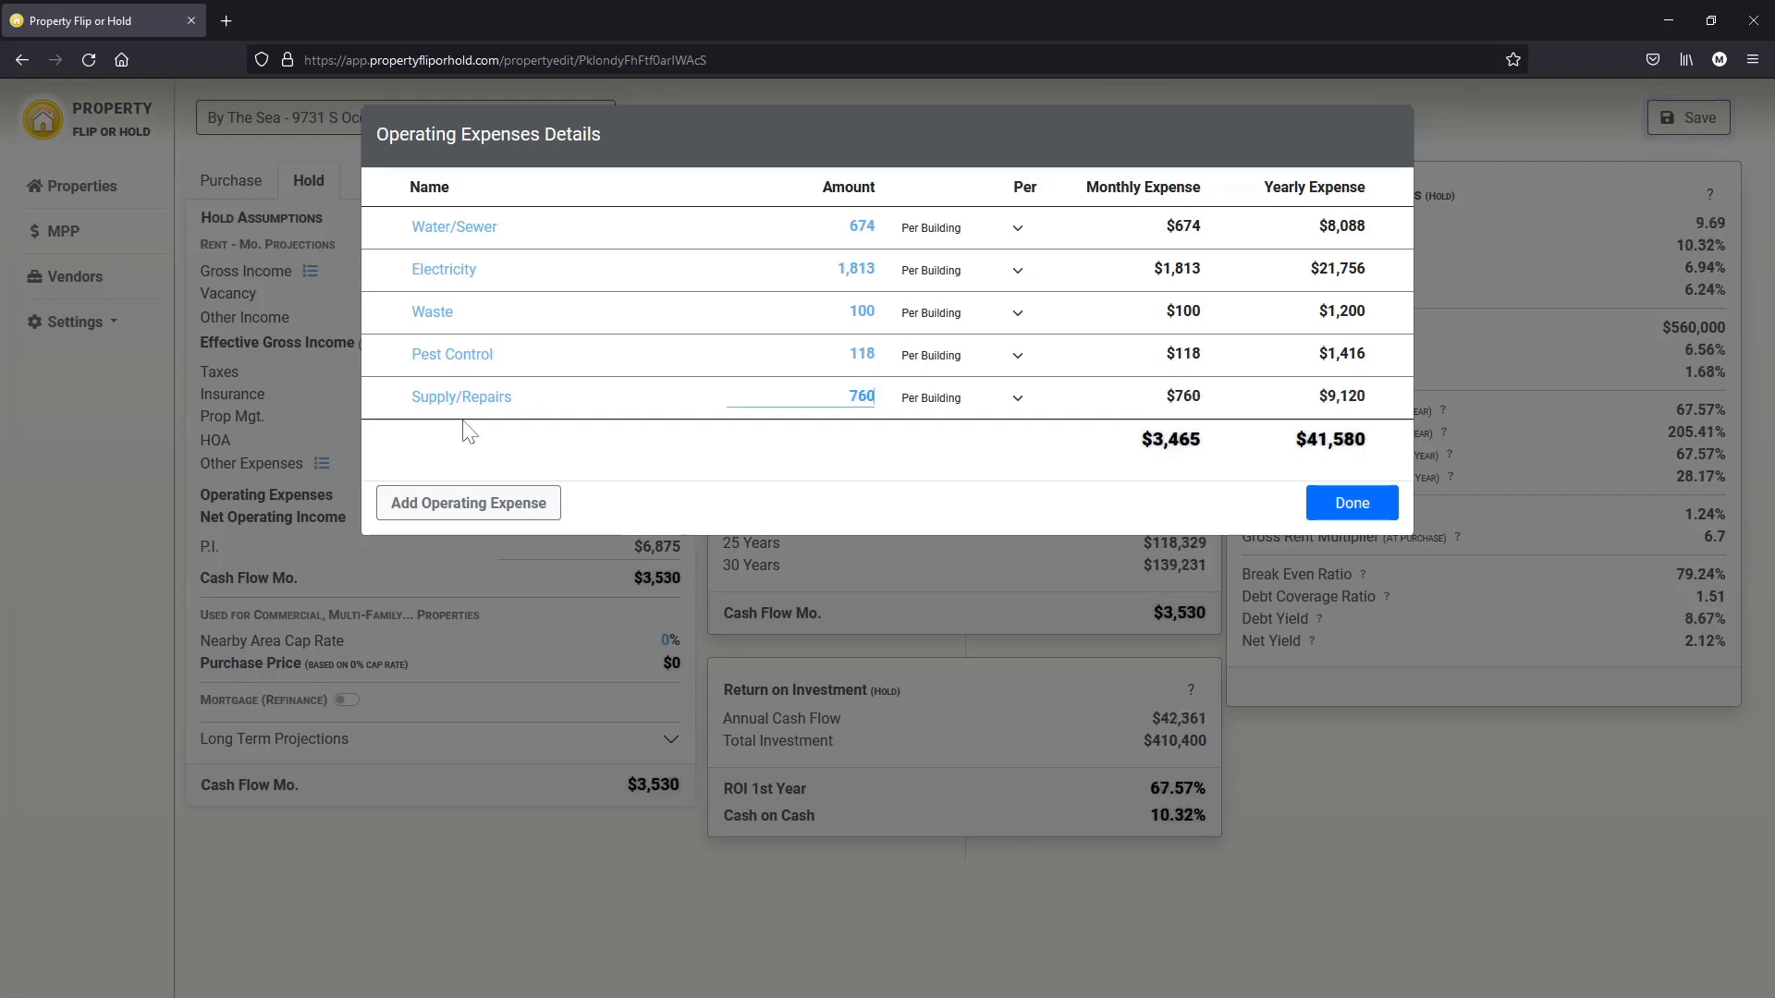
Add an Accounting operating expense of 41 per building.
{"action": "key", "text": "Tab"}
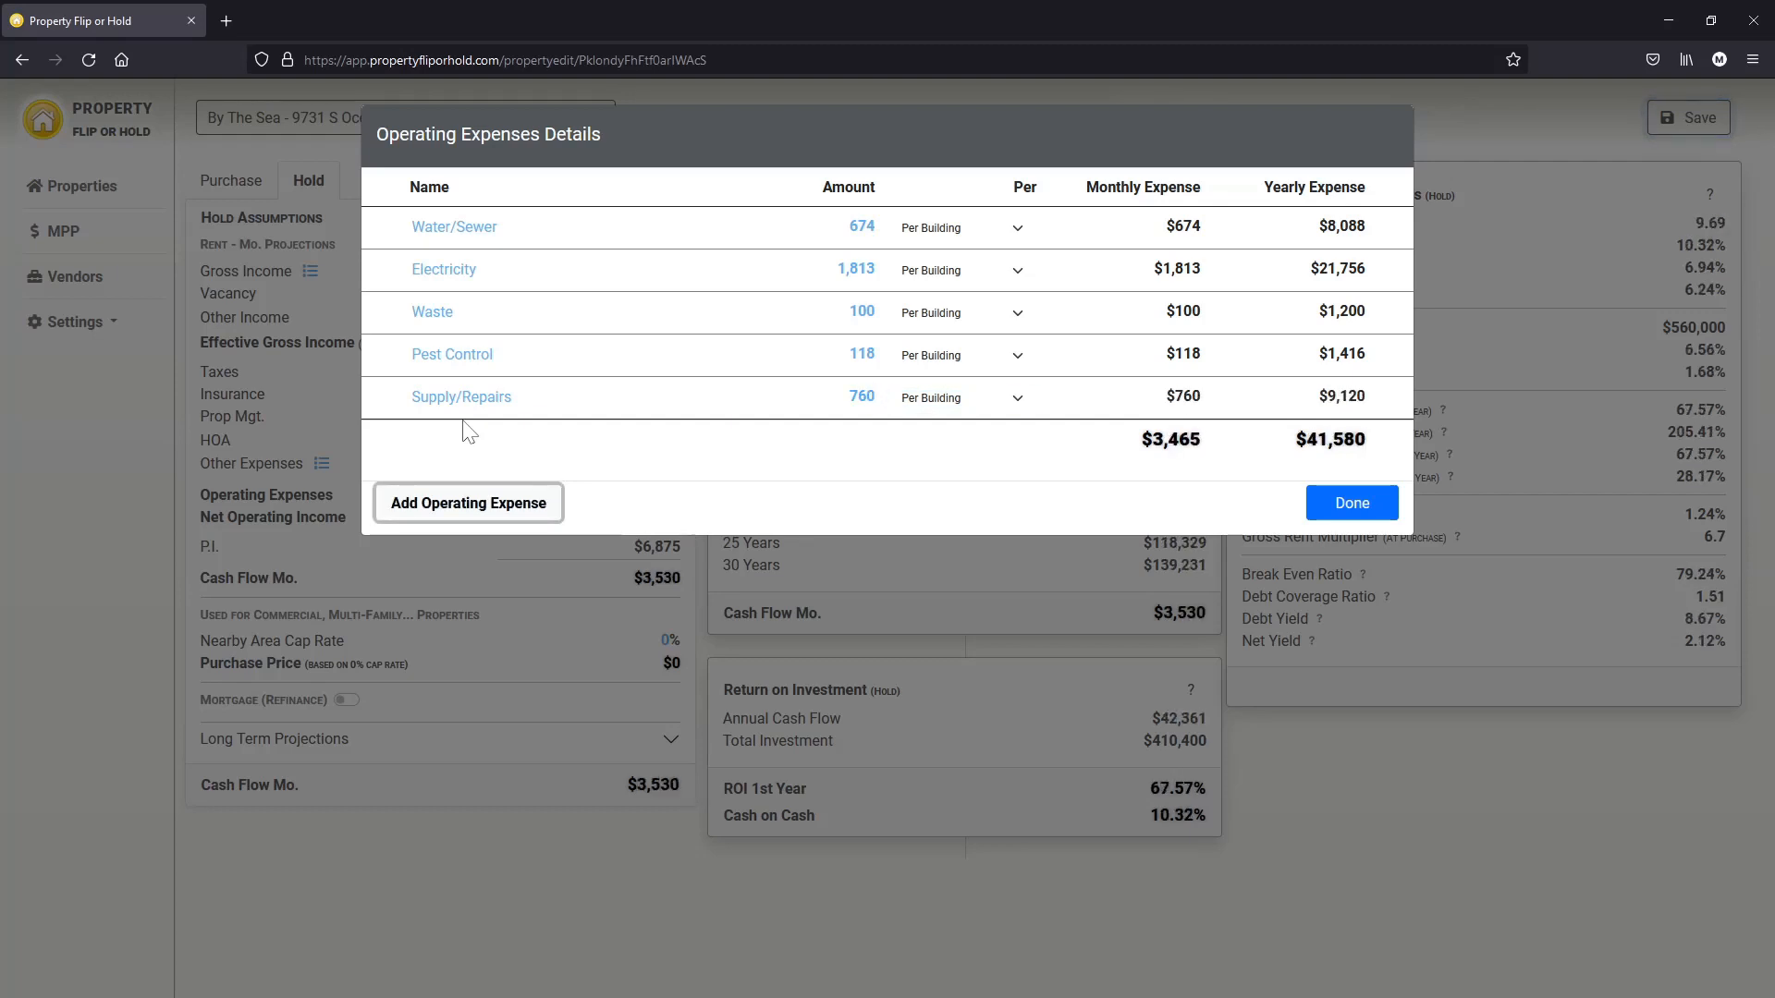
{"action": "key", "text": "Return"}
{"action": "type", "text": "Accou"}
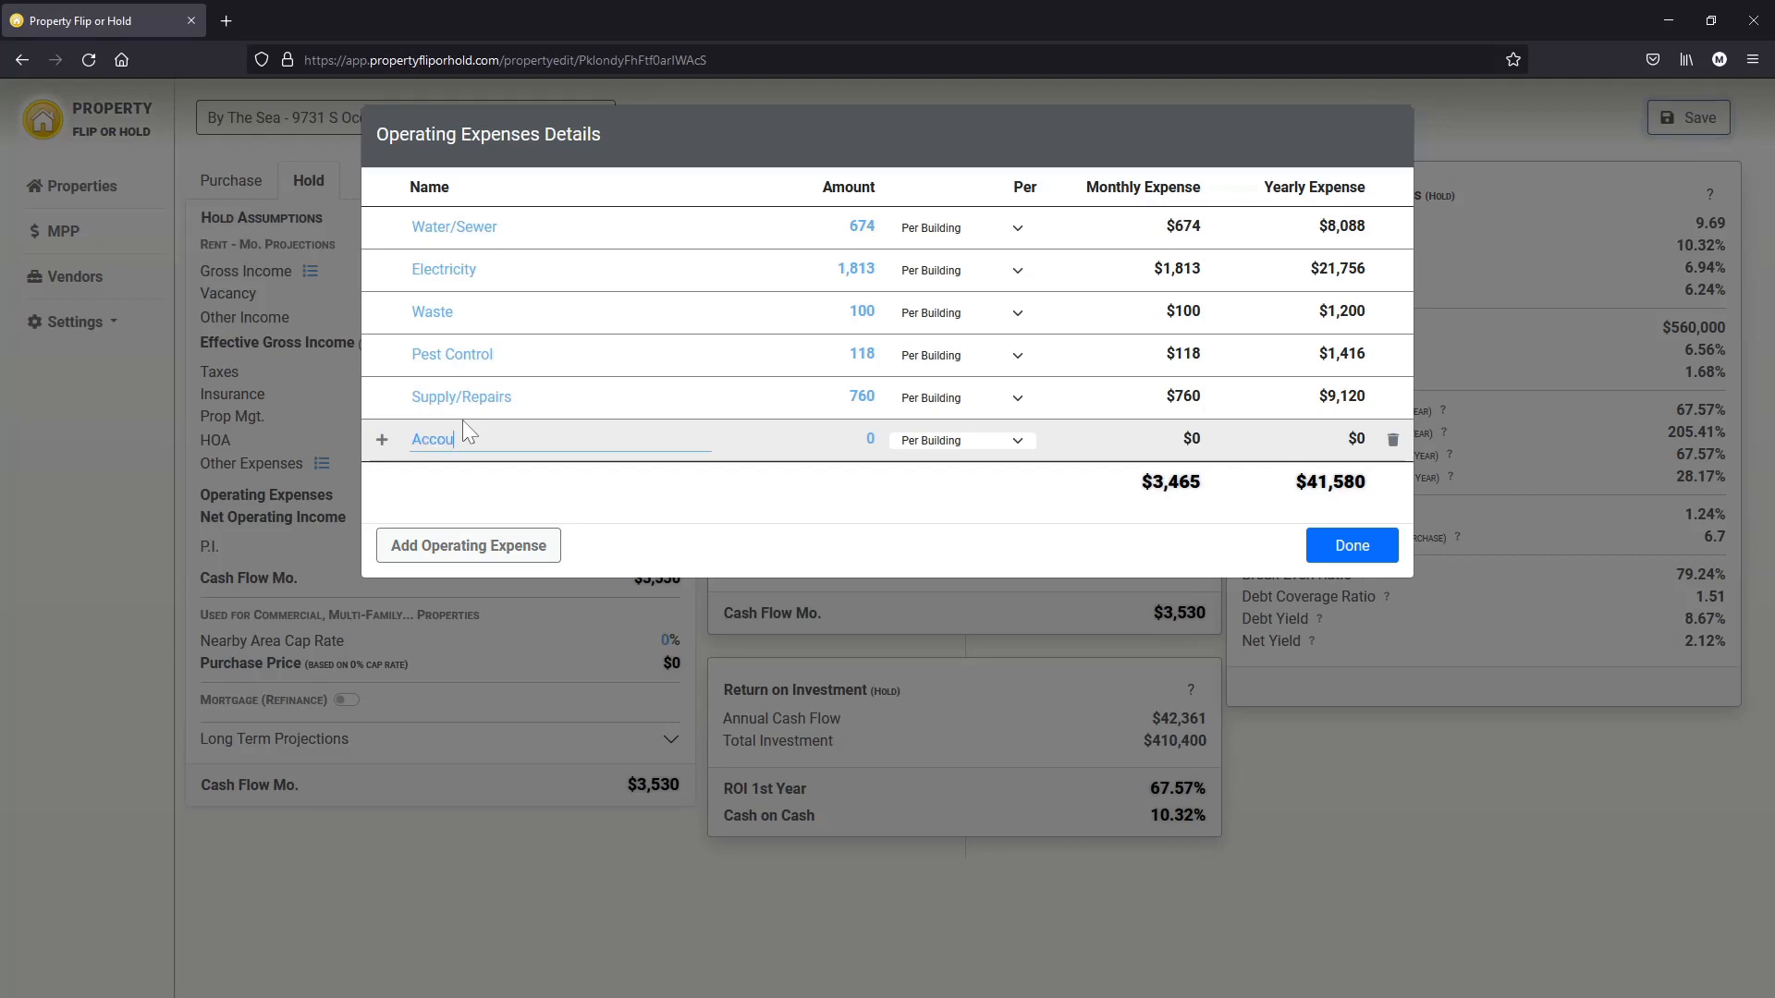
{"action": "type", "text": "nting"}
{"action": "key", "text": "Tab"}
{"action": "type", "text": "41"}
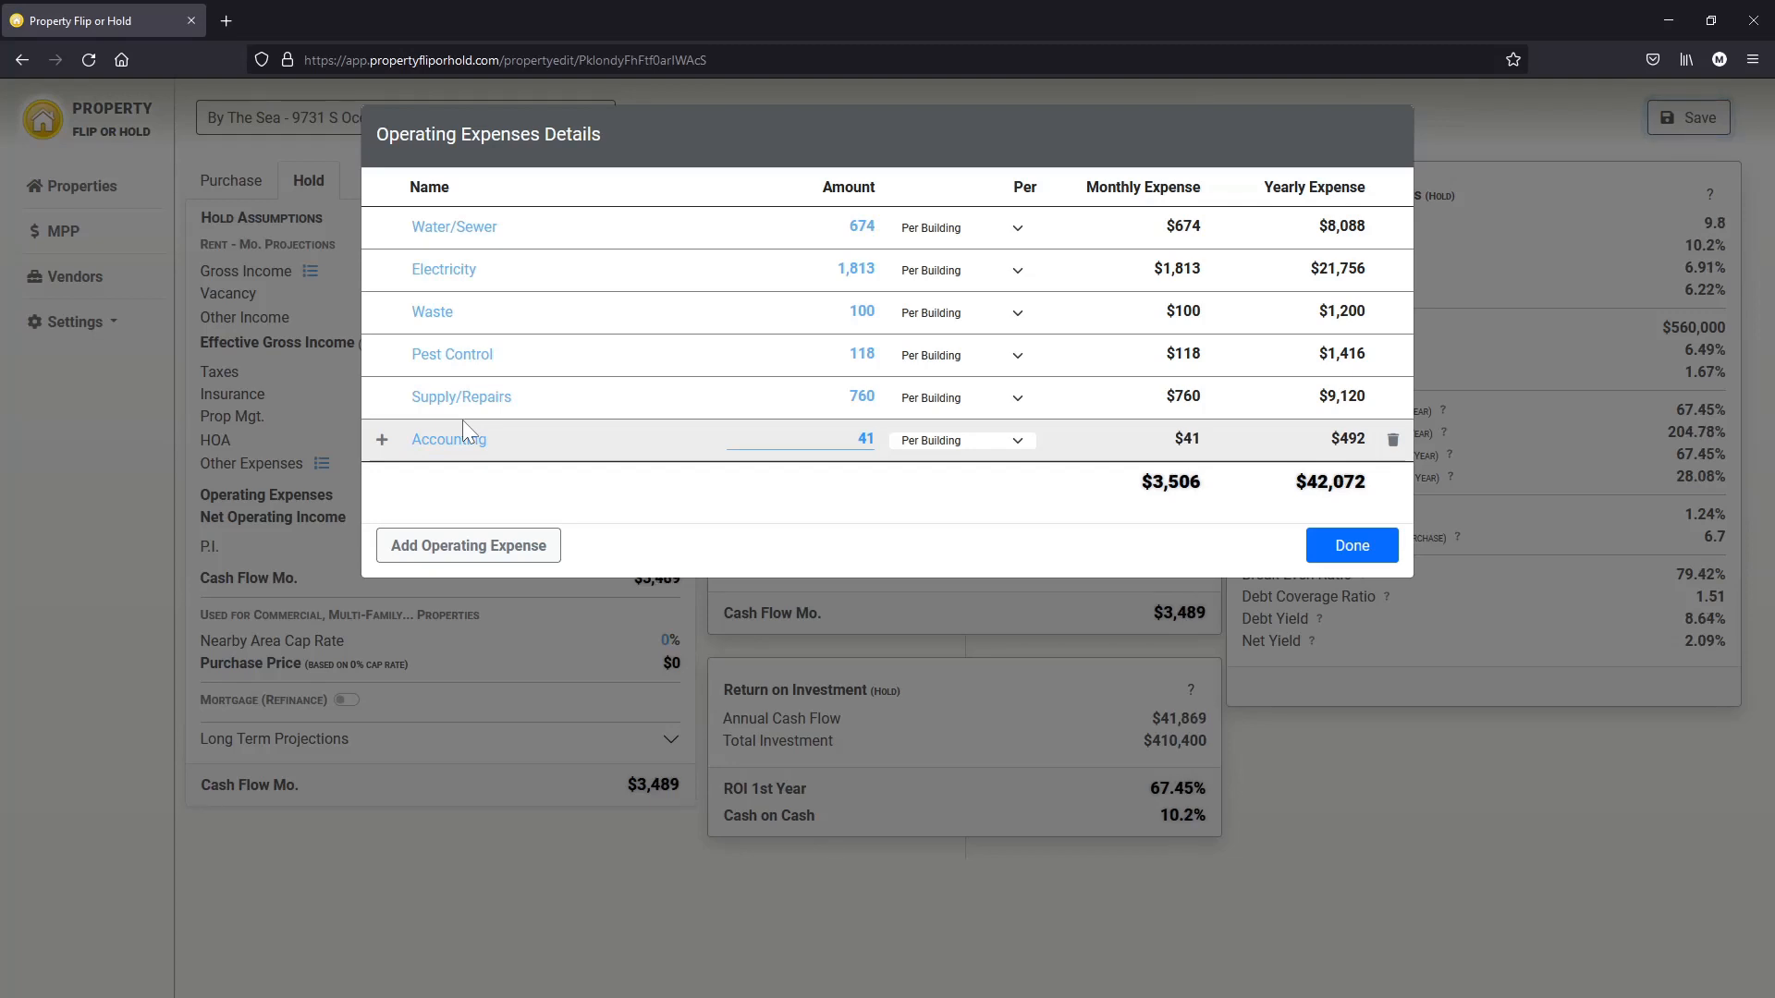
Add a Landscape operating expense of 150 per building.
{"action": "left_click", "coordinate": [491, 545]}
{"action": "type", "text": "L"}
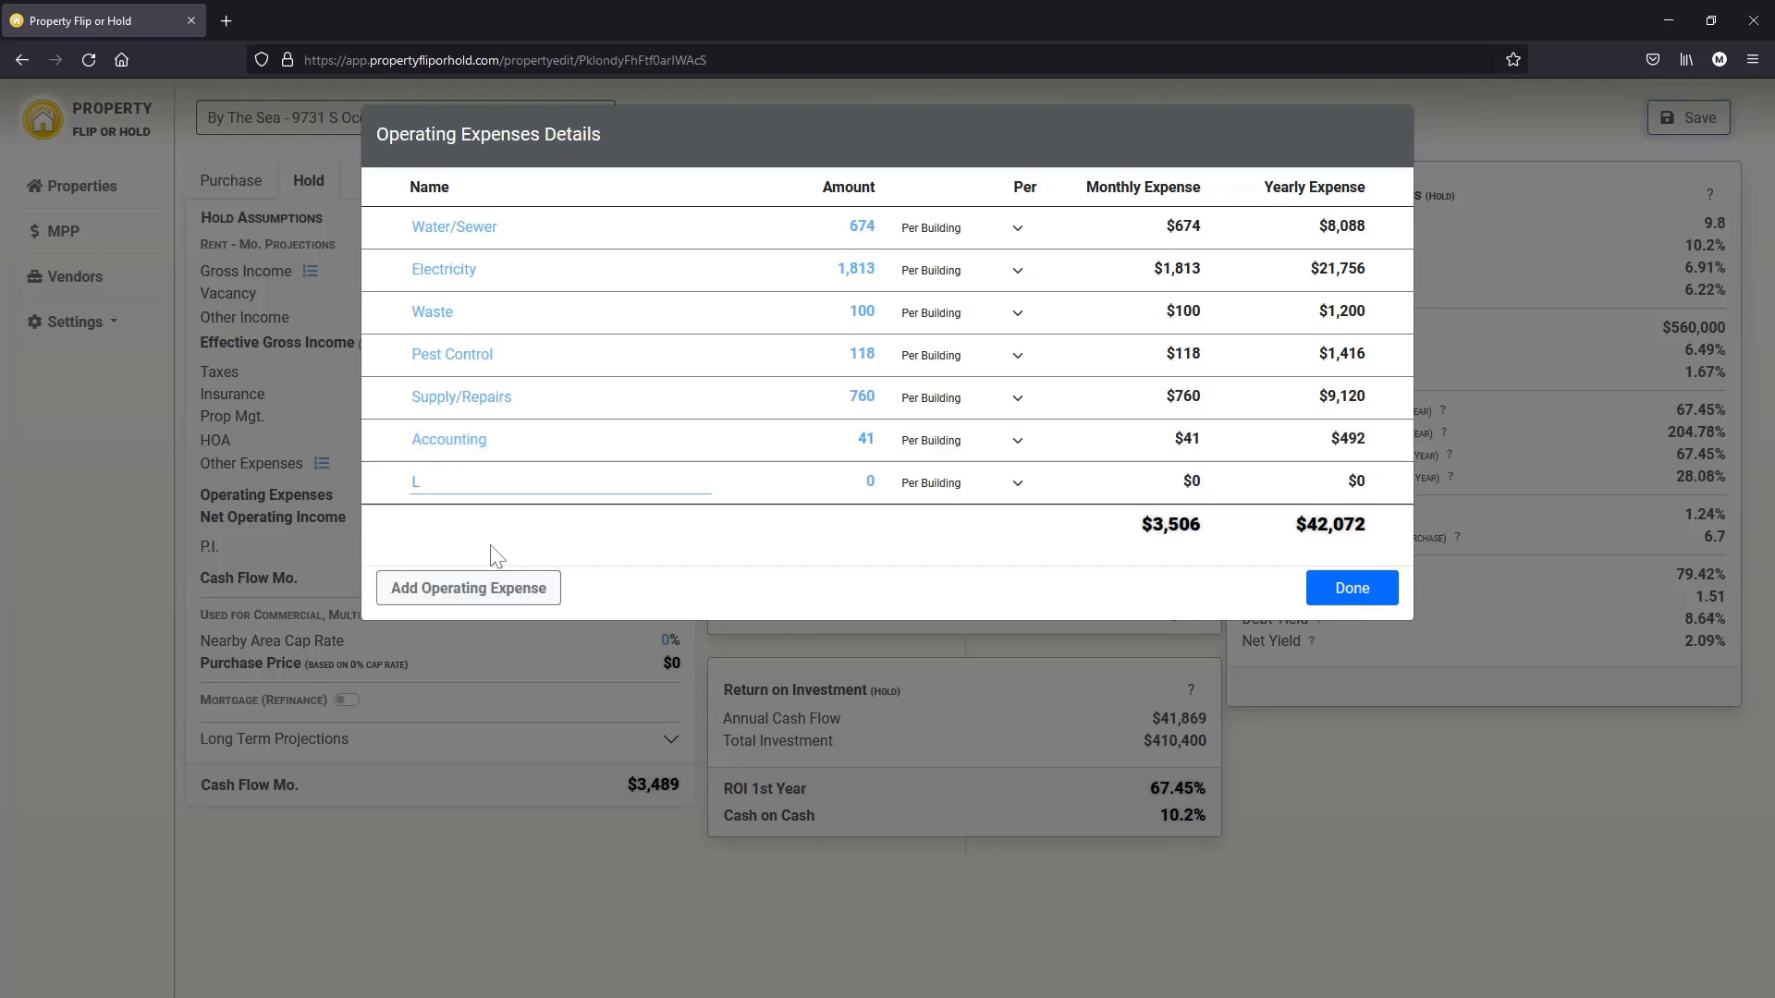
{"action": "type", "text": "andscape"}
{"action": "key", "text": "Tab"}
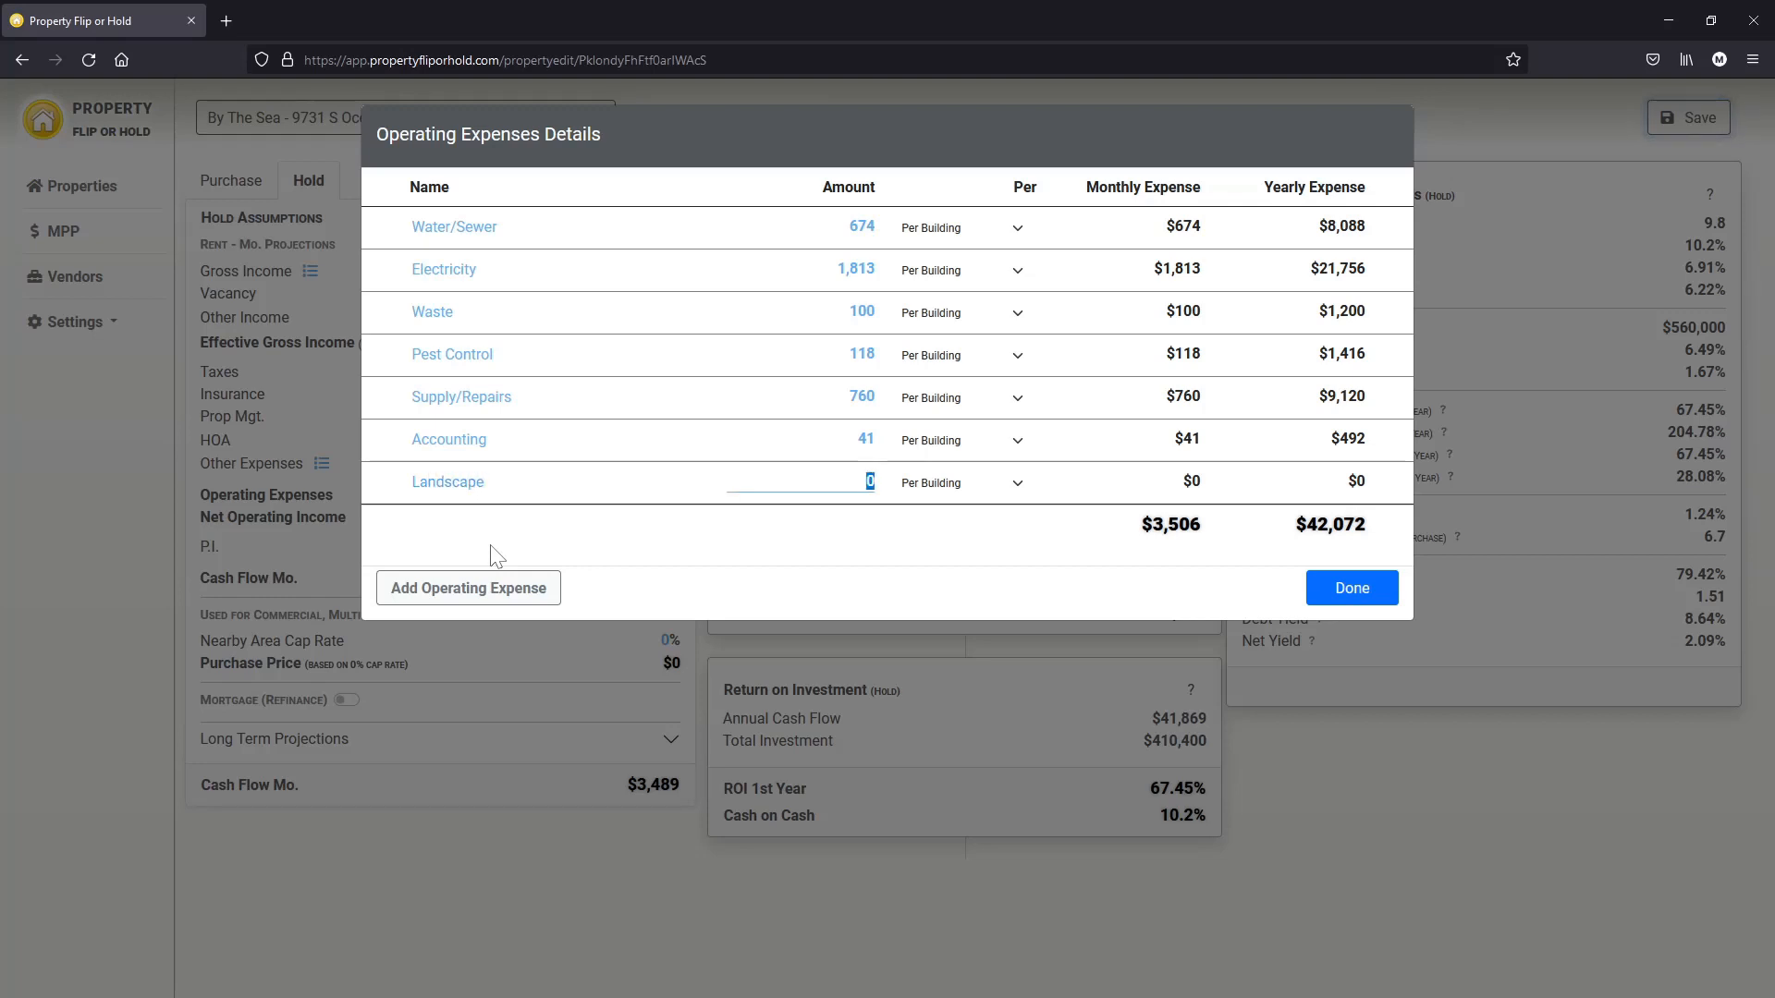
{"action": "type", "text": "150"}
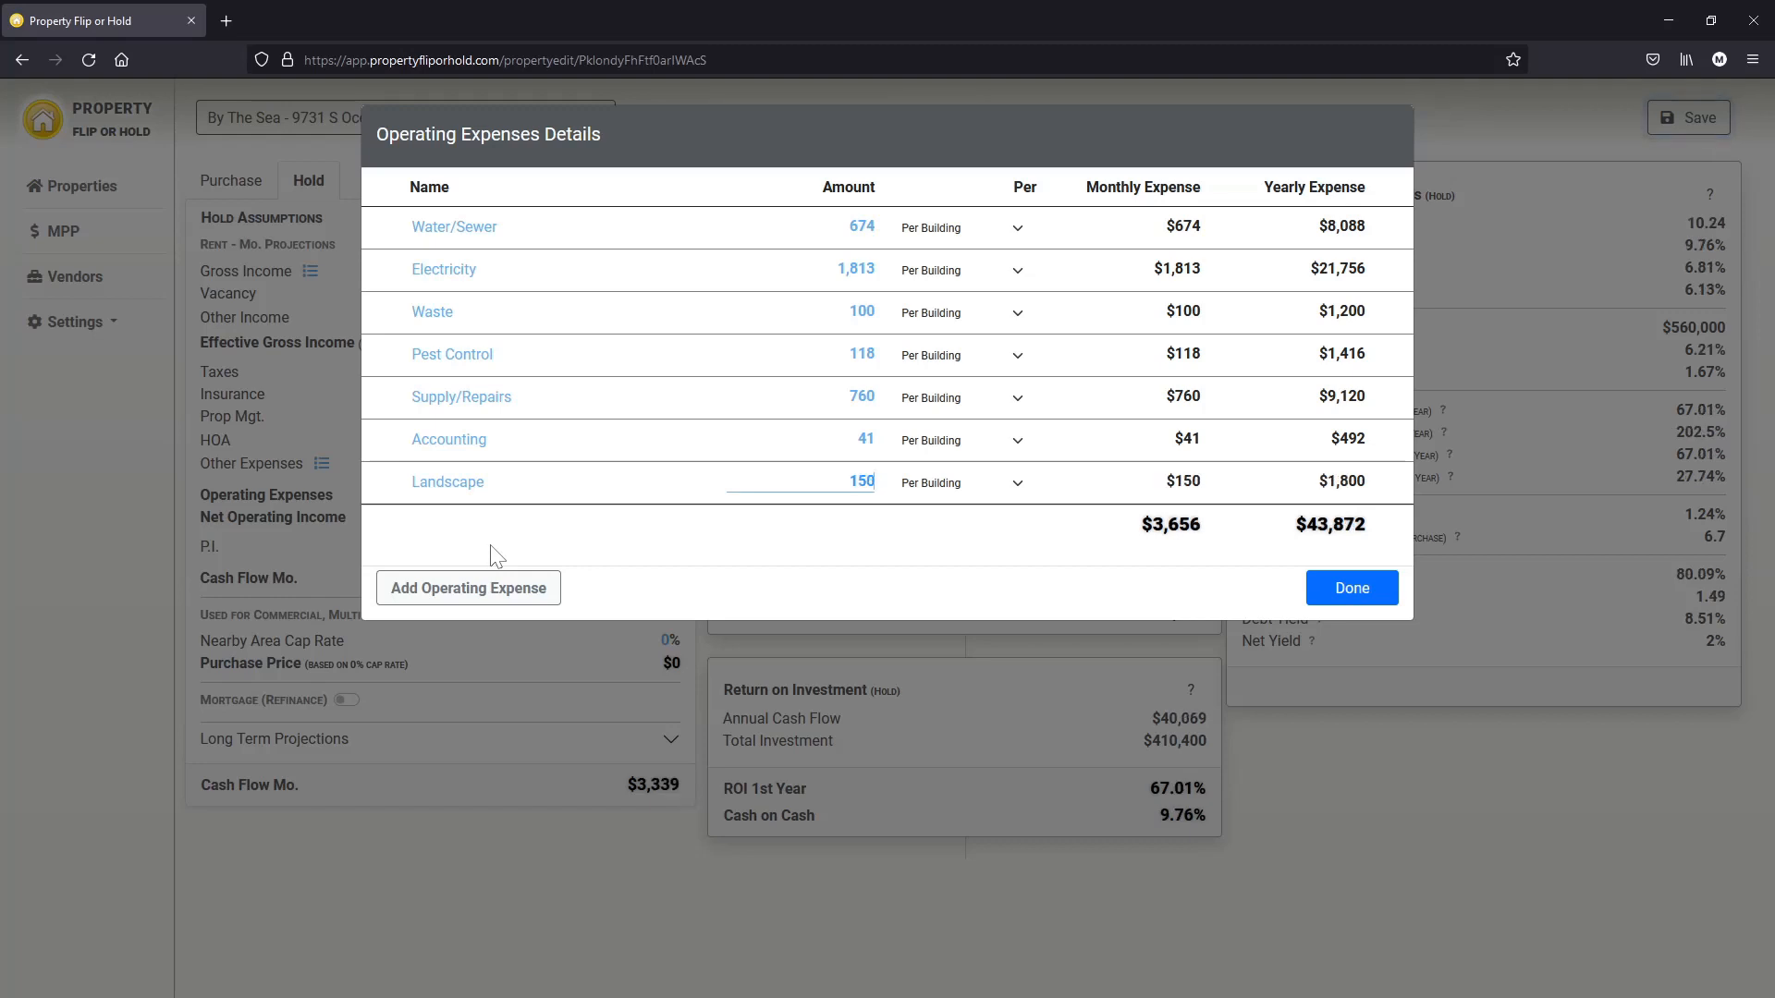
Add a Cable/Internet operating expense of 616 per building.
{"action": "left_click", "coordinate": [488, 596]}
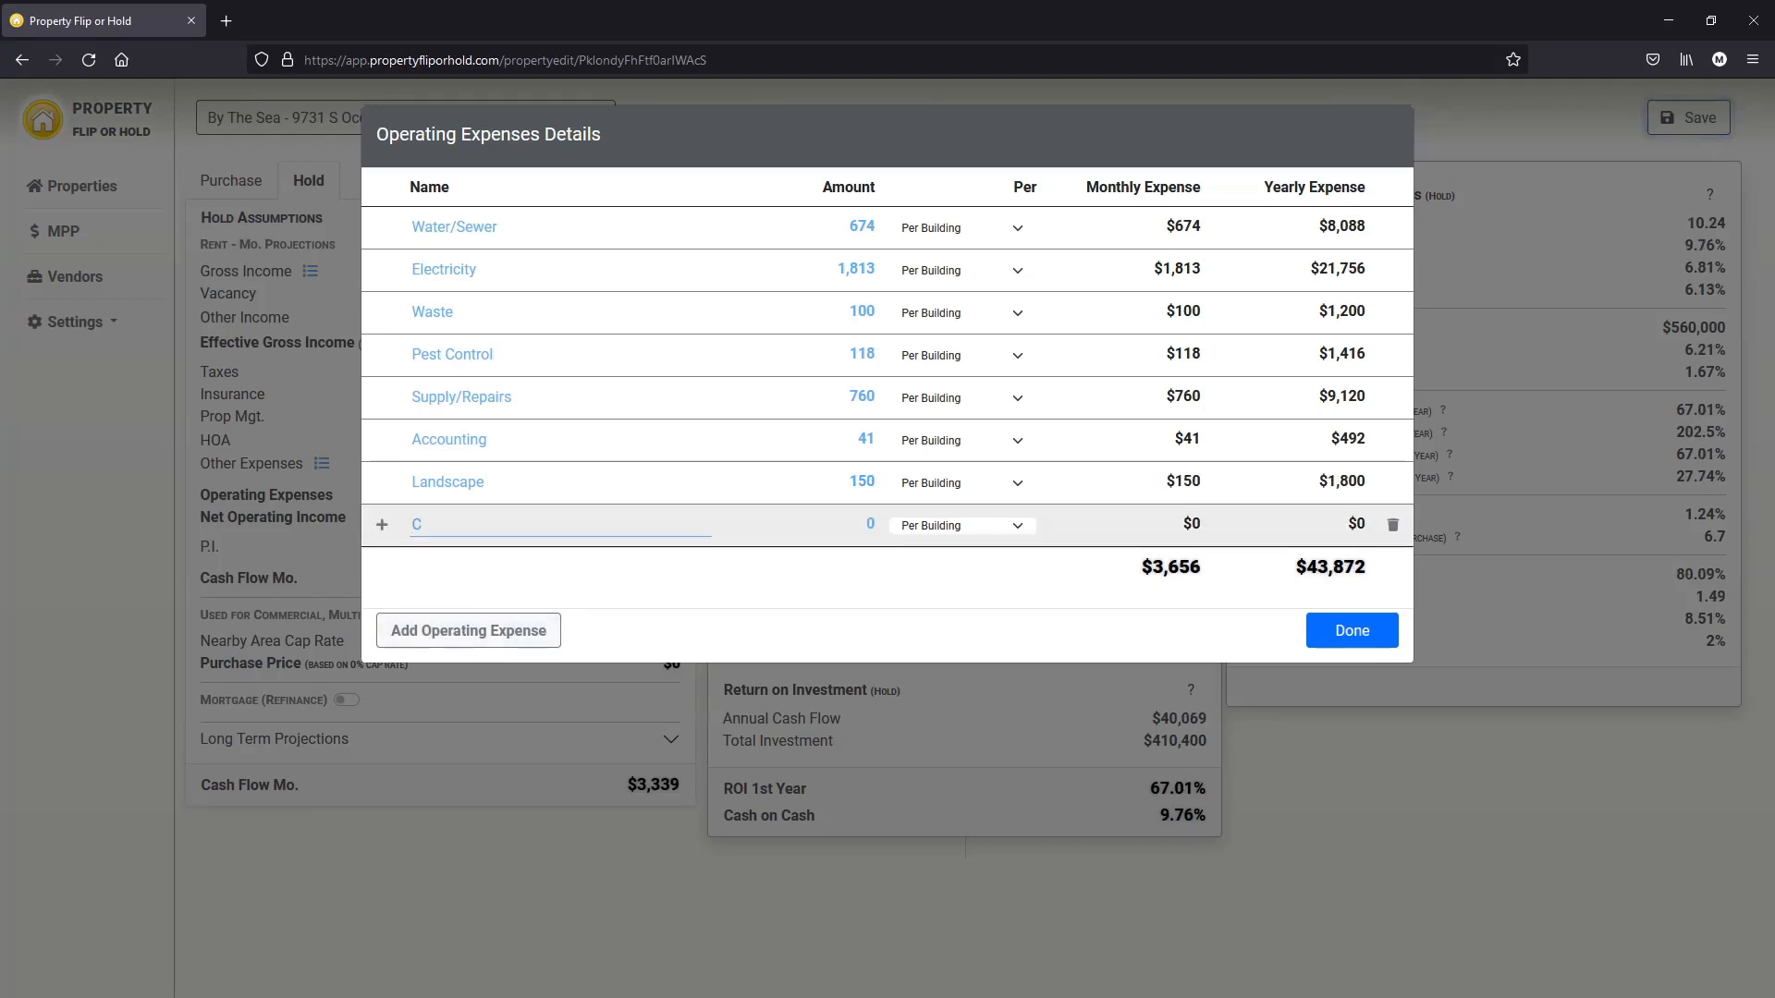
{"action": "type", "text": "Cable/Internet"}
{"action": "key", "text": "Tab"}
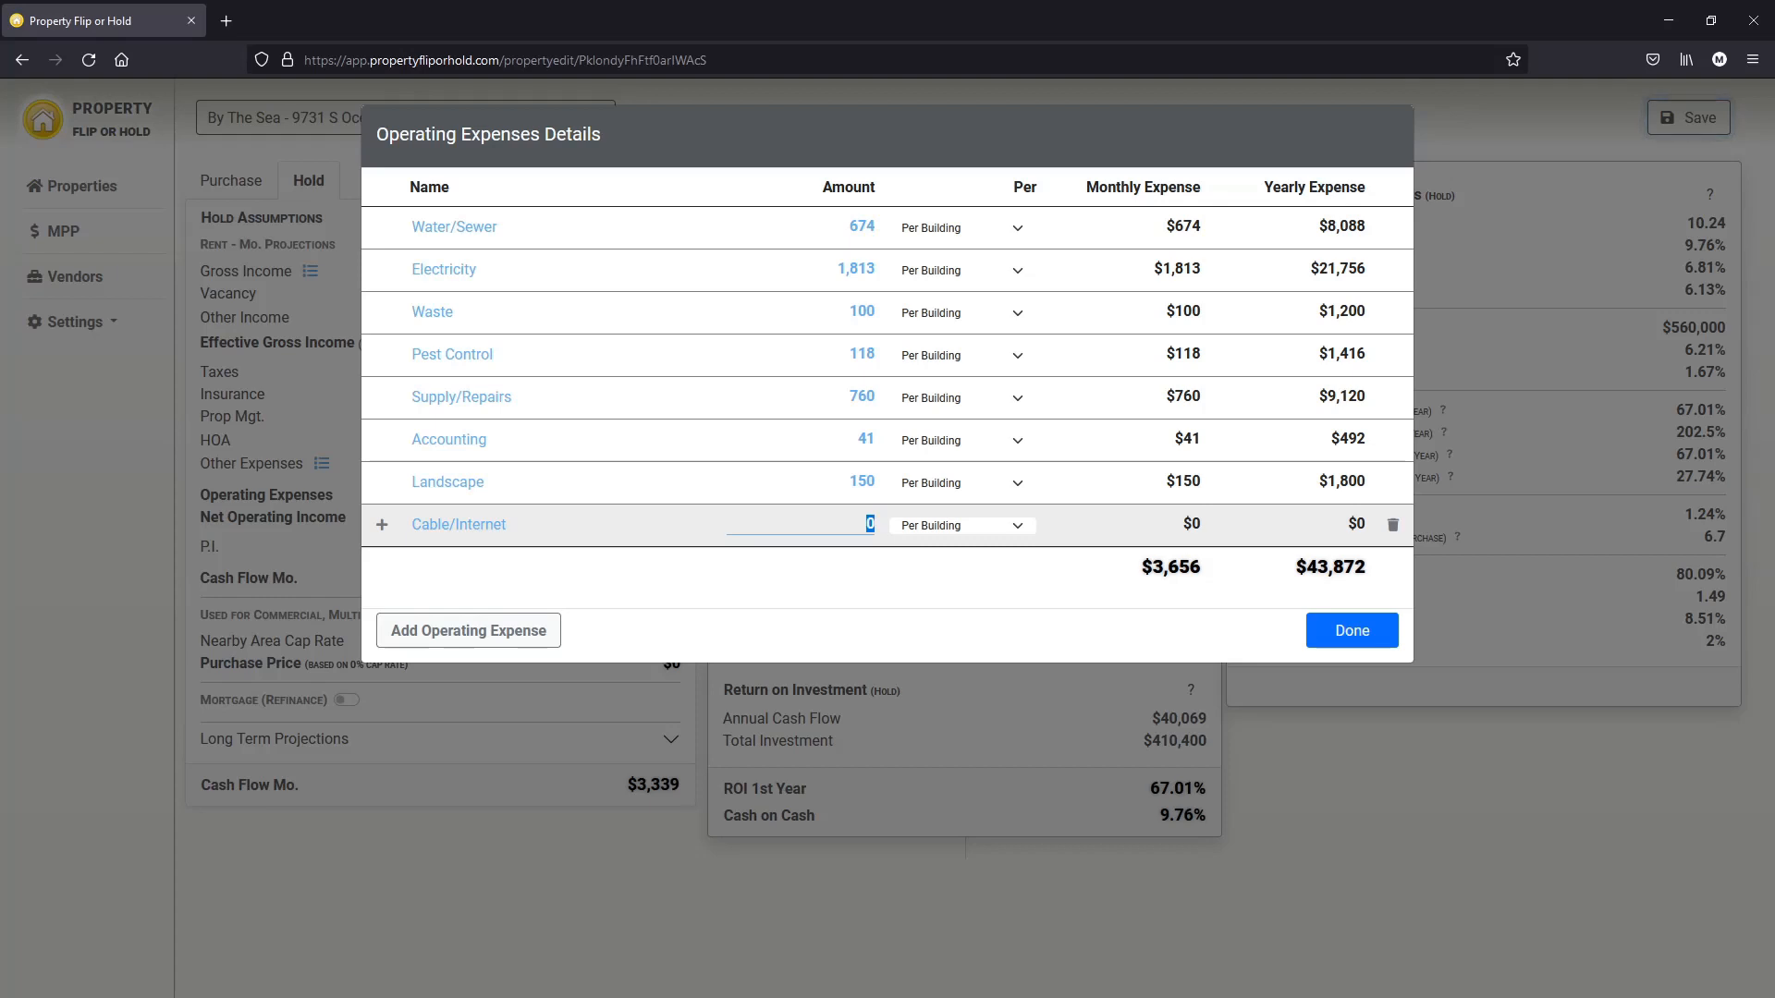
{"action": "type", "text": "616"}
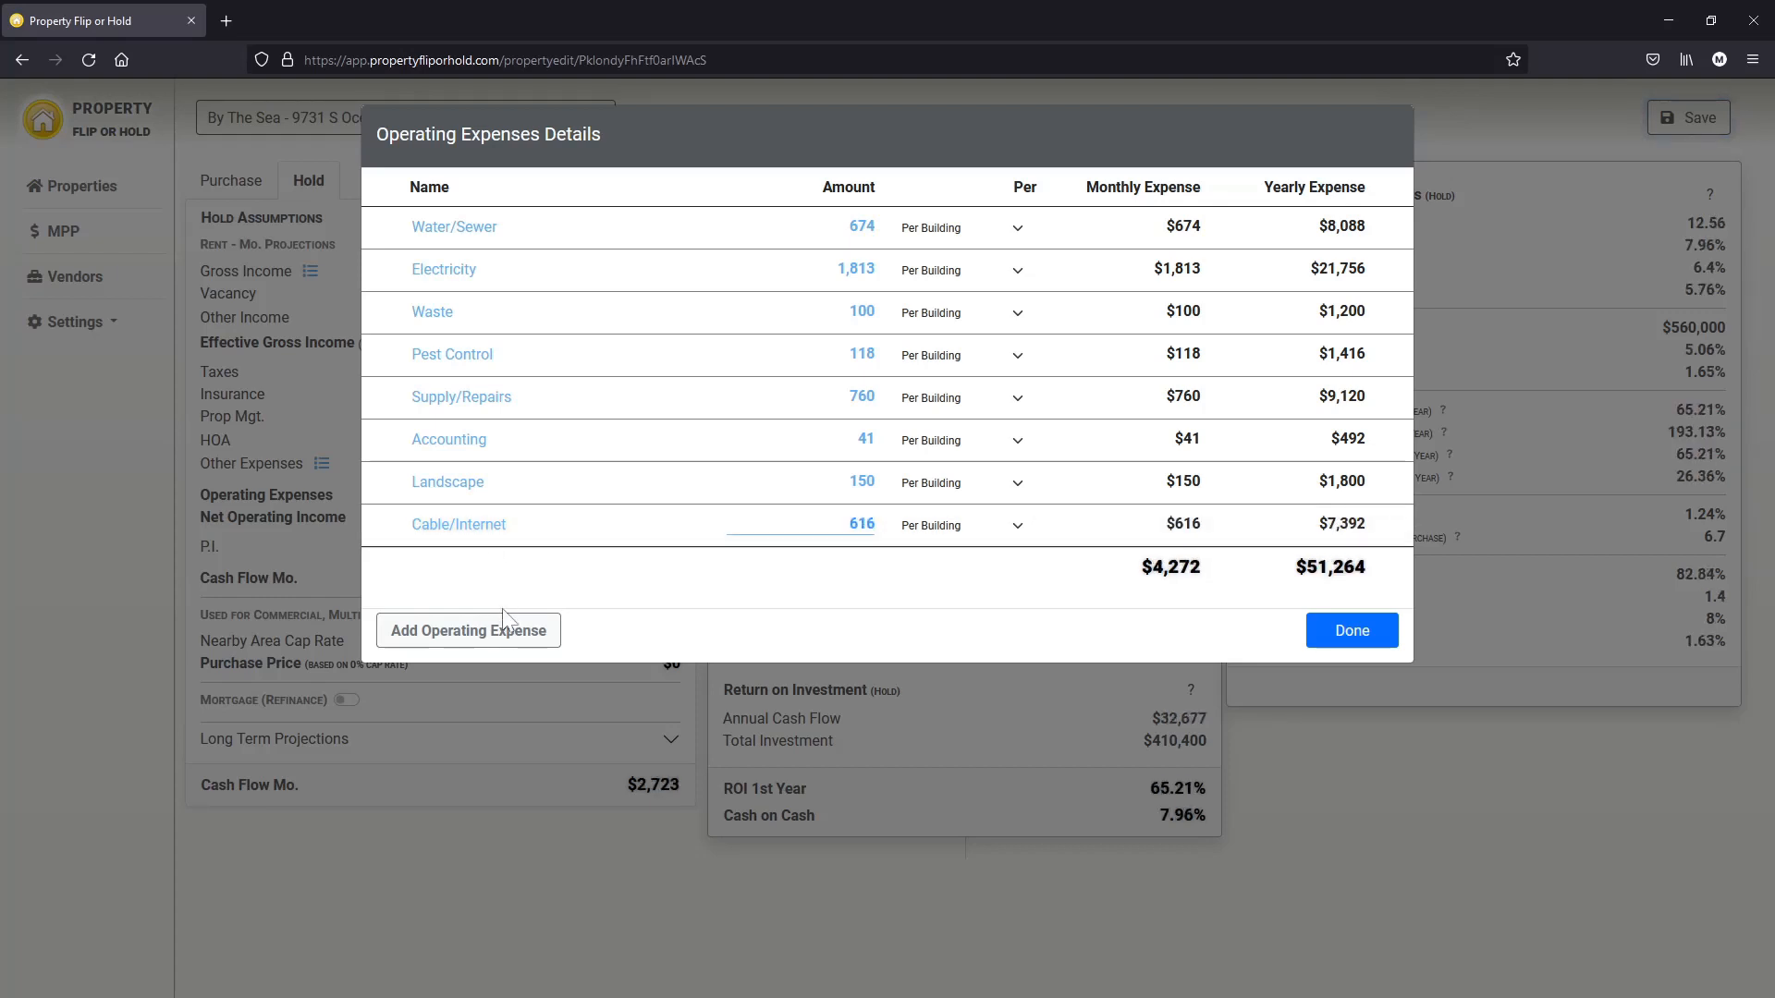
Add a Misc operating expense of 237 per building and finish the operating expenses details.
{"action": "left_click", "coordinate": [507, 632]}
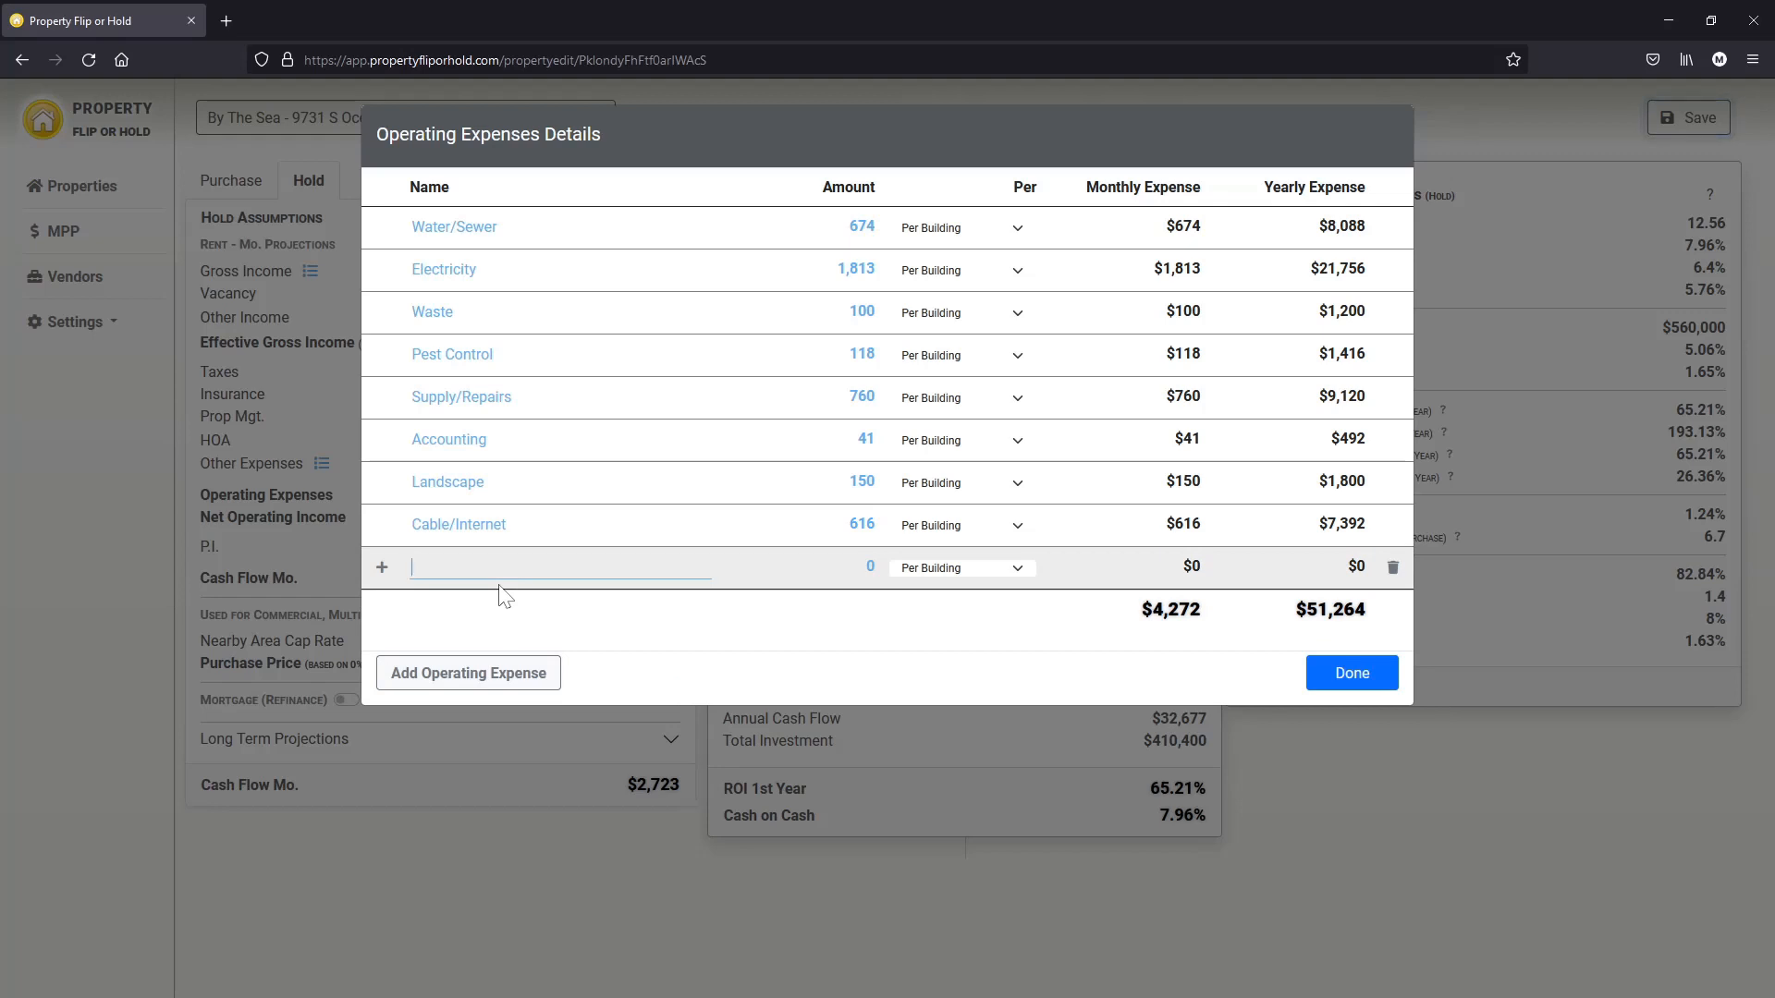
{"action": "type", "text": "Misc"}
{"action": "key", "text": "Tab"}
{"action": "type", "text": "237"}
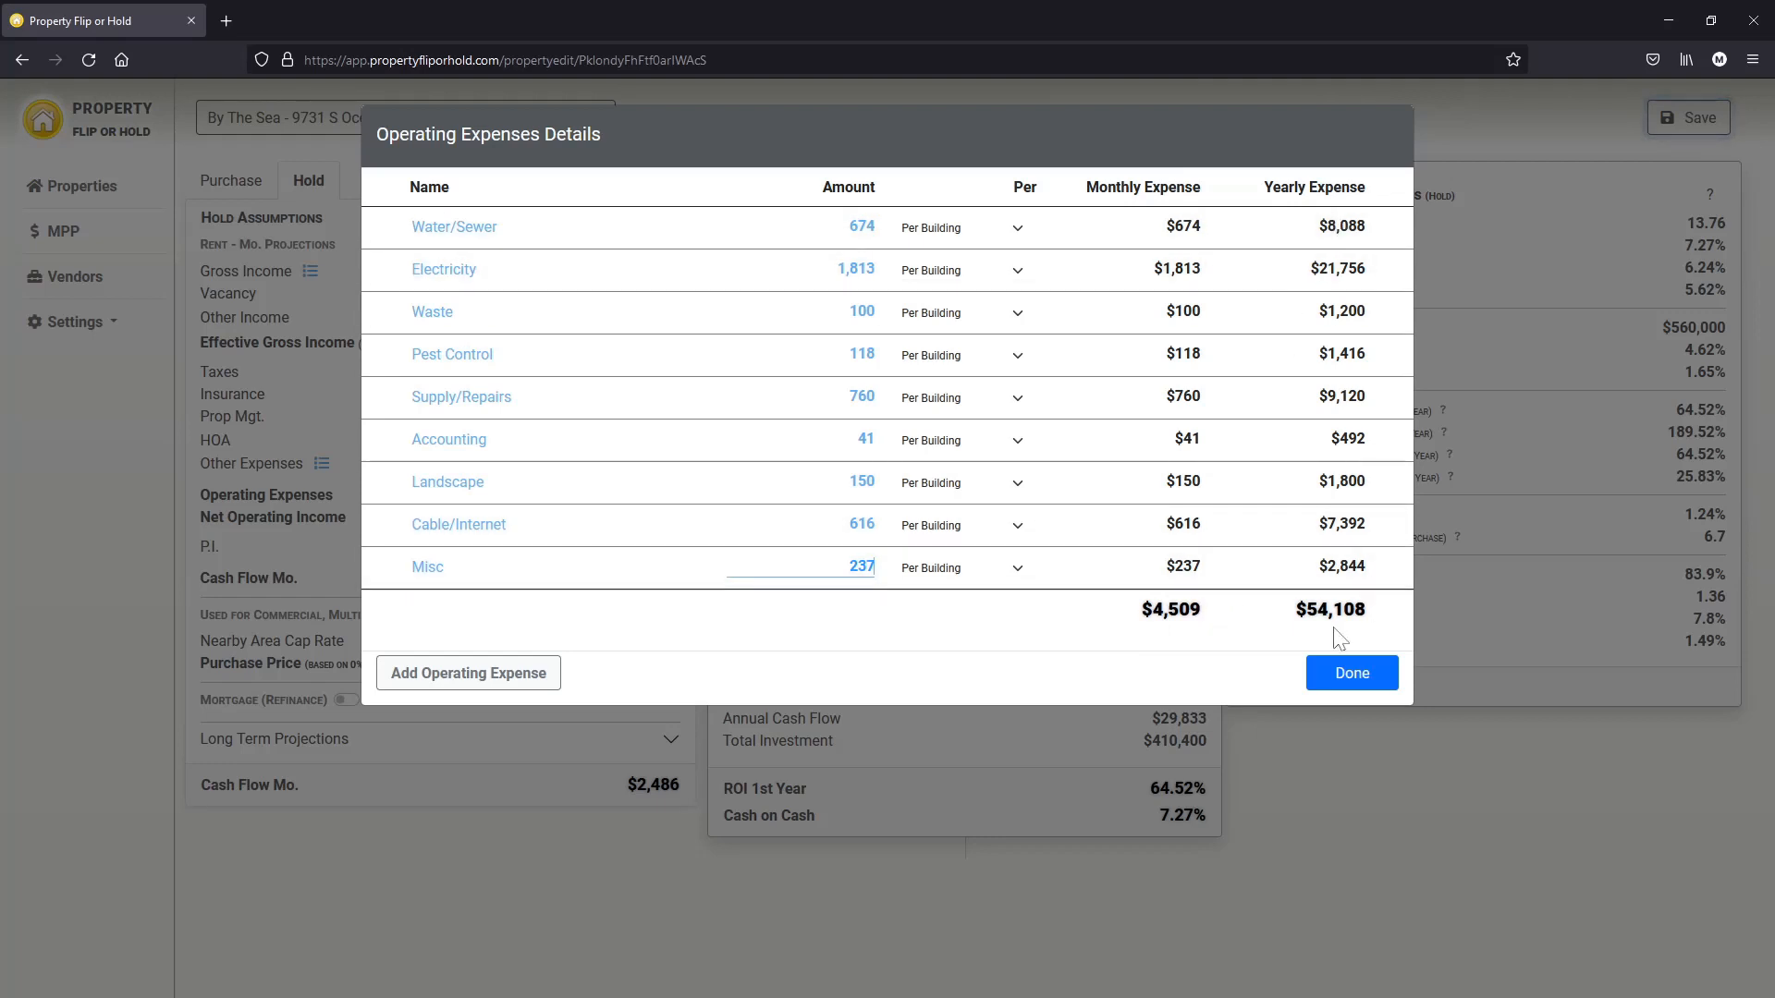
{"action": "left_click", "coordinate": [1360, 684]}
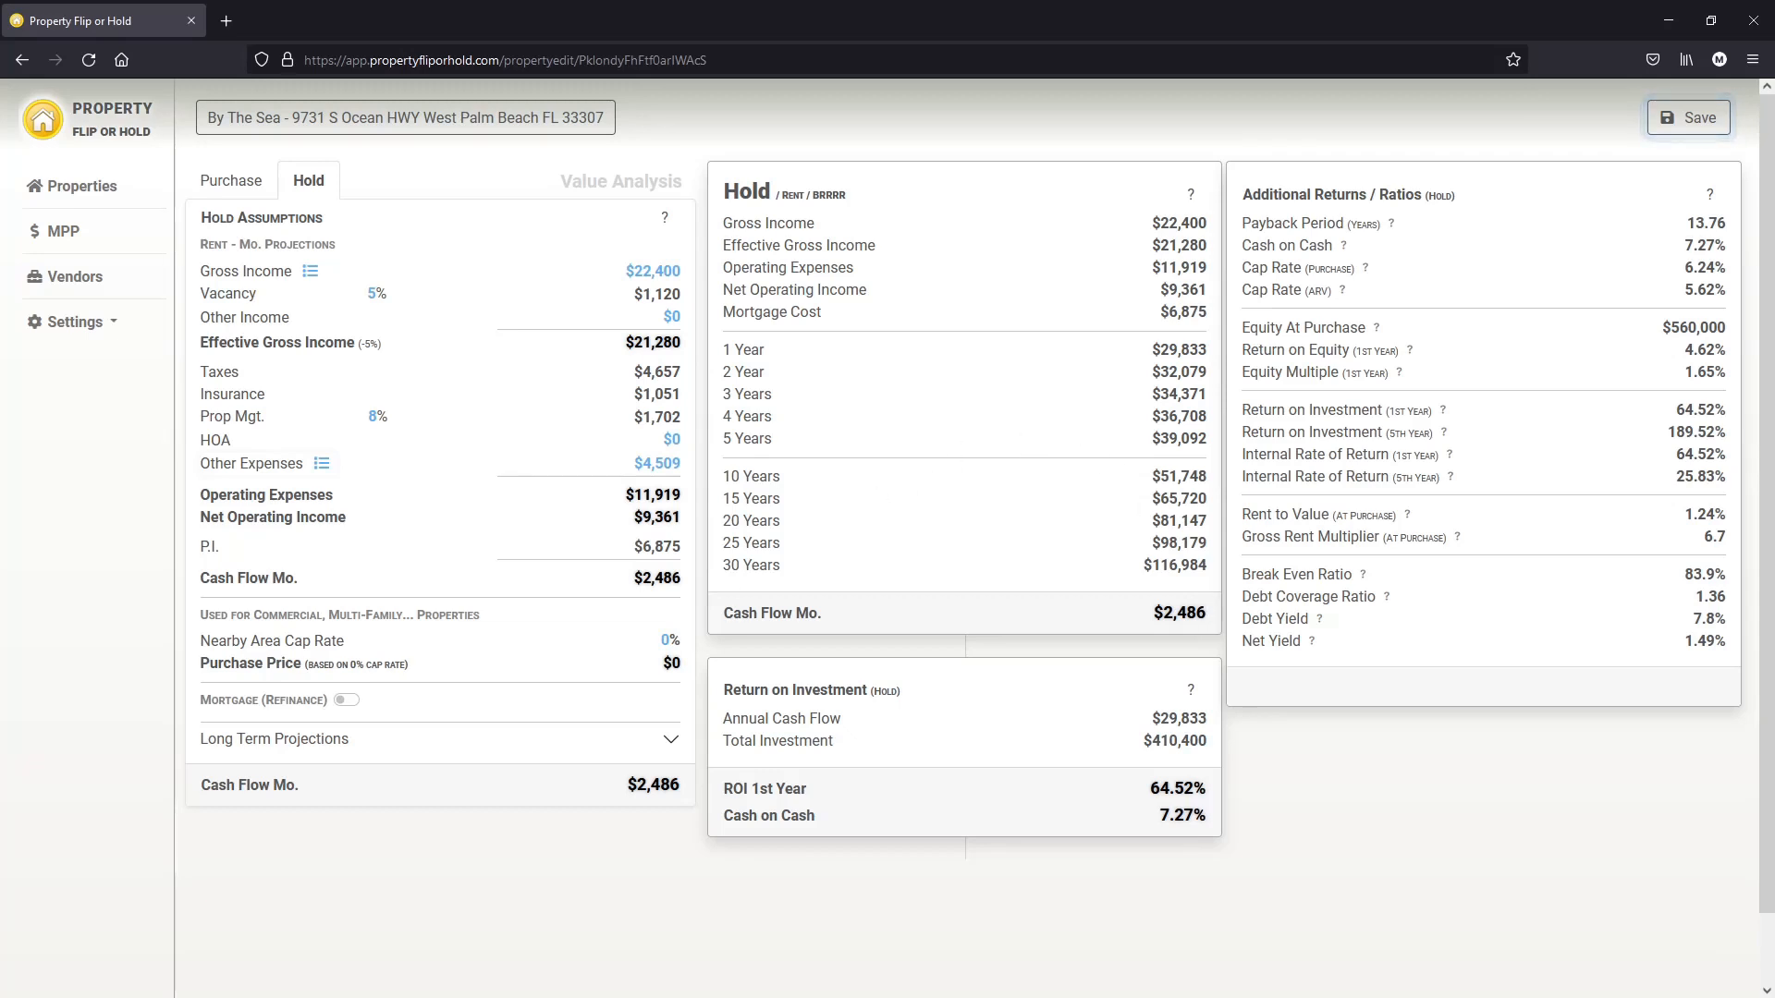
Set the nearby area cap rate to 6% and expand the long term projections.
{"action": "left_click", "coordinate": [666, 640]}
{"action": "type", "text": "6"}
{"action": "key", "text": "BackSpace"}
{"action": "type", "text": "7"}
{"action": "key", "text": "shift+Left"}
{"action": "type", "text": "6"}
{"action": "left_click", "coordinate": [670, 744]}
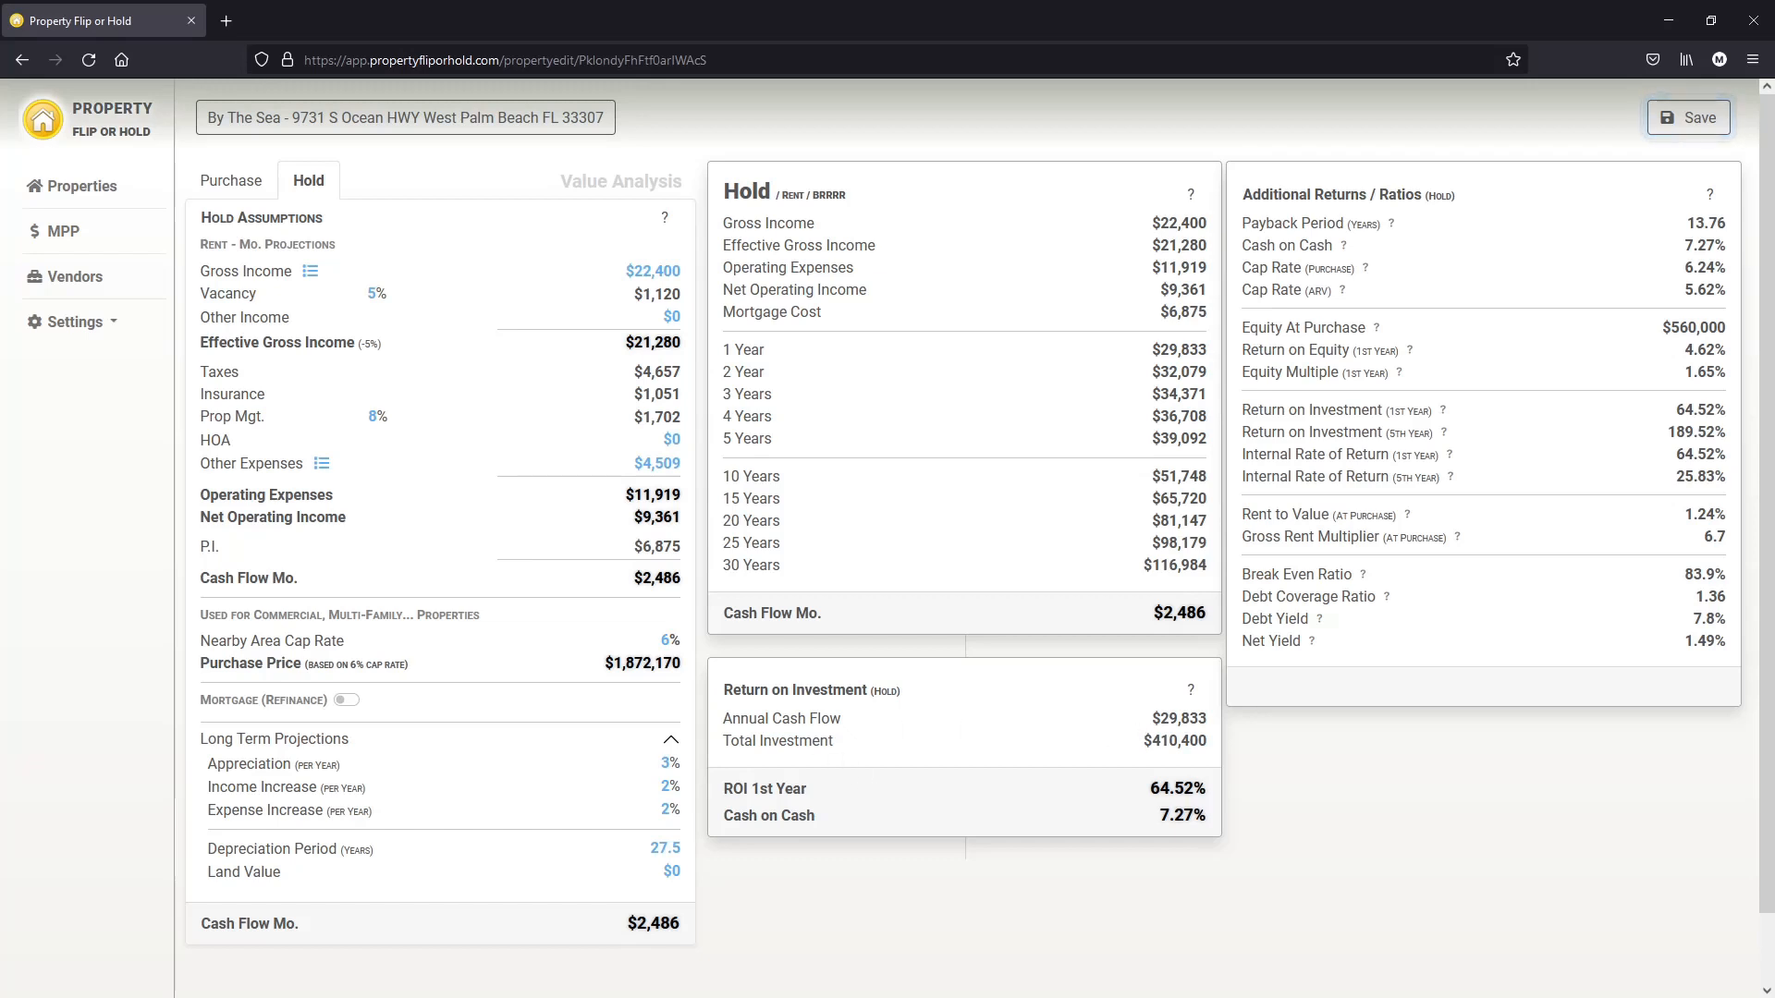
Review the return on investment figures and the additional returns and ratios, and save the property analysis.
{"action": "left_click_drag", "start_coordinate": [1152, 719], "coordinate": [1206, 741]}
{"action": "left_click_drag", "start_coordinate": [1150, 788], "coordinate": [1234, 797]}
{"action": "mouse_move", "coordinate": [1393, 225]}
{"action": "mouse_move", "coordinate": [1343, 245]}
{"action": "mouse_move", "coordinate": [1342, 292]}
{"action": "mouse_move", "coordinate": [1388, 606]}
{"action": "left_click", "coordinate": [1701, 130]}
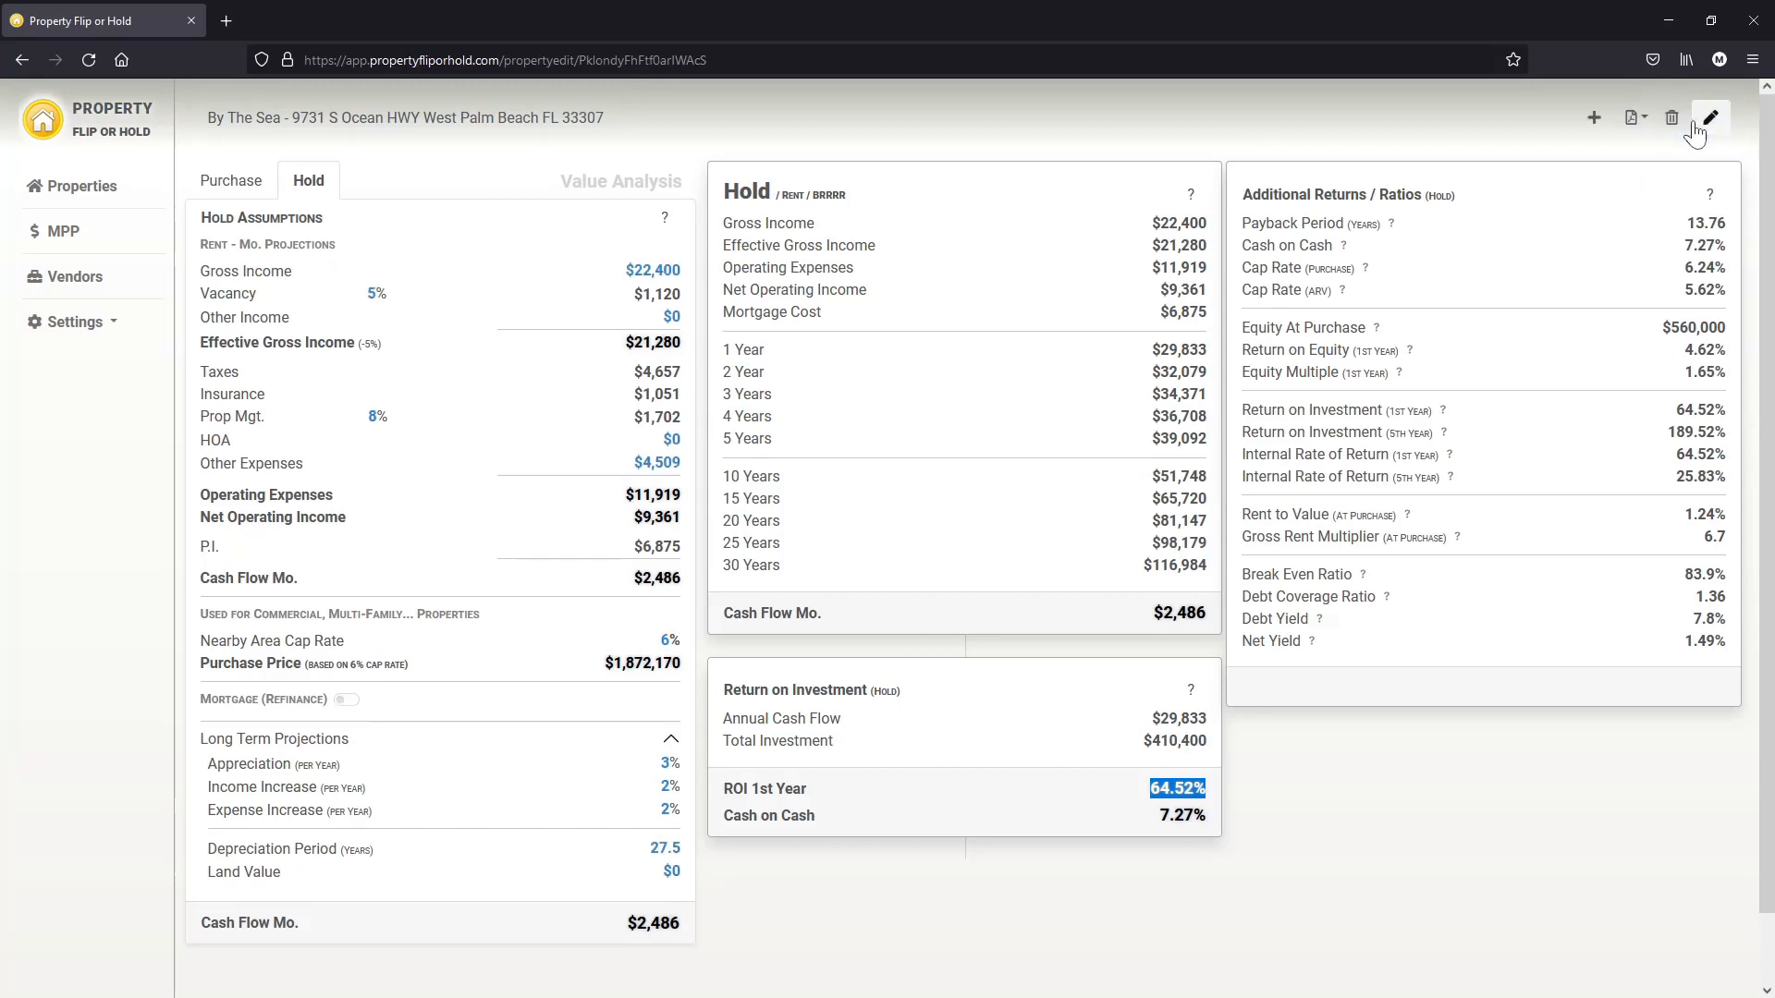
Open the Summary report for the property and read through its hold, finance and cash on cash sections.
{"action": "left_click", "coordinate": [1632, 120]}
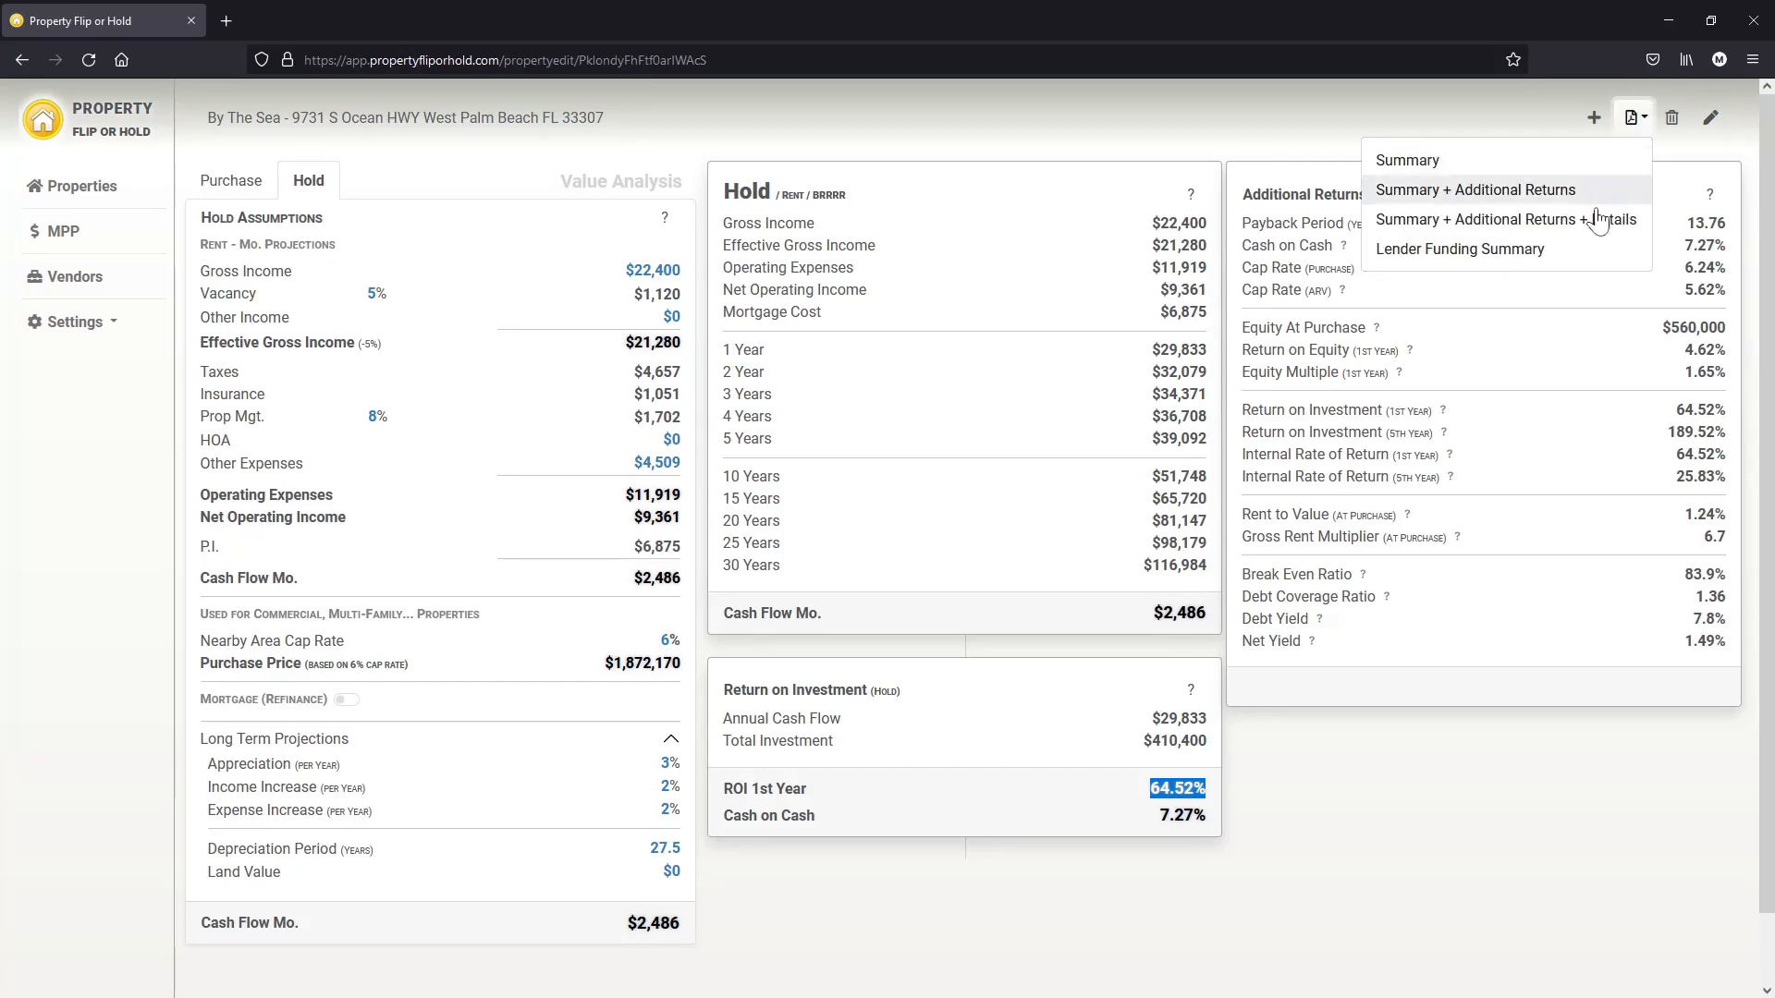
{"action": "left_click", "coordinate": [1497, 171]}
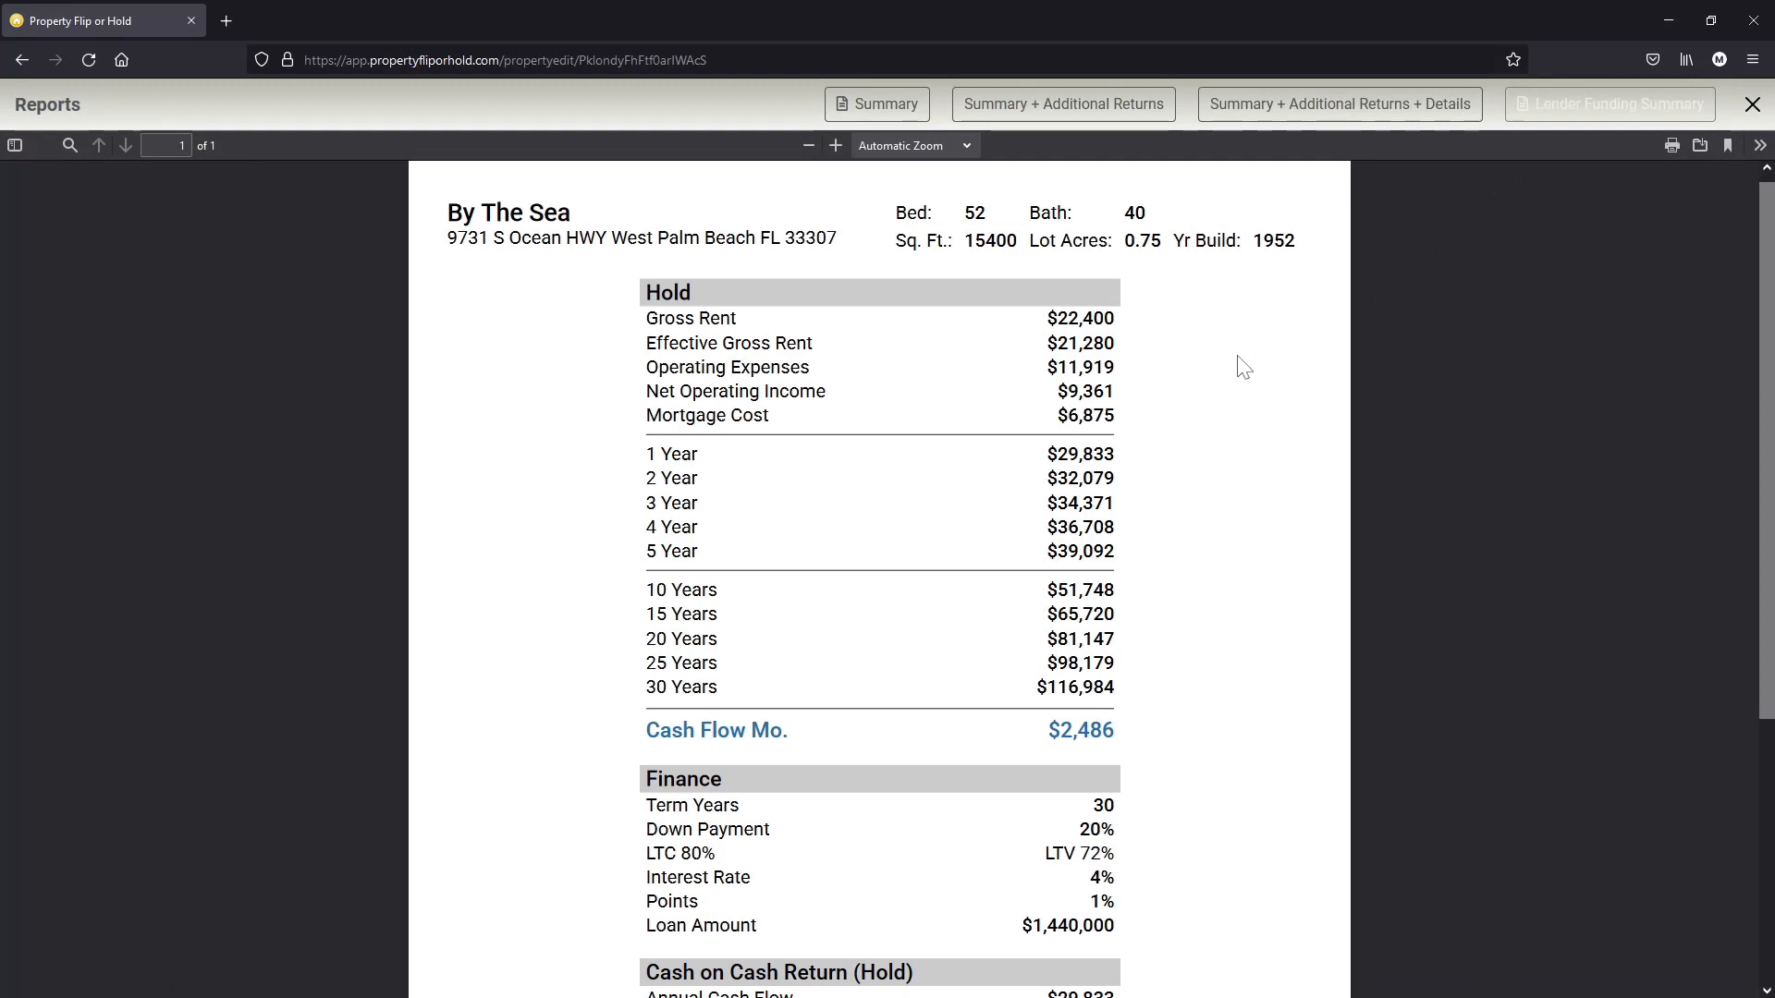
{"action": "scroll", "coordinate": [1213, 682], "scroll_direction": "down", "scroll_amount": 3}
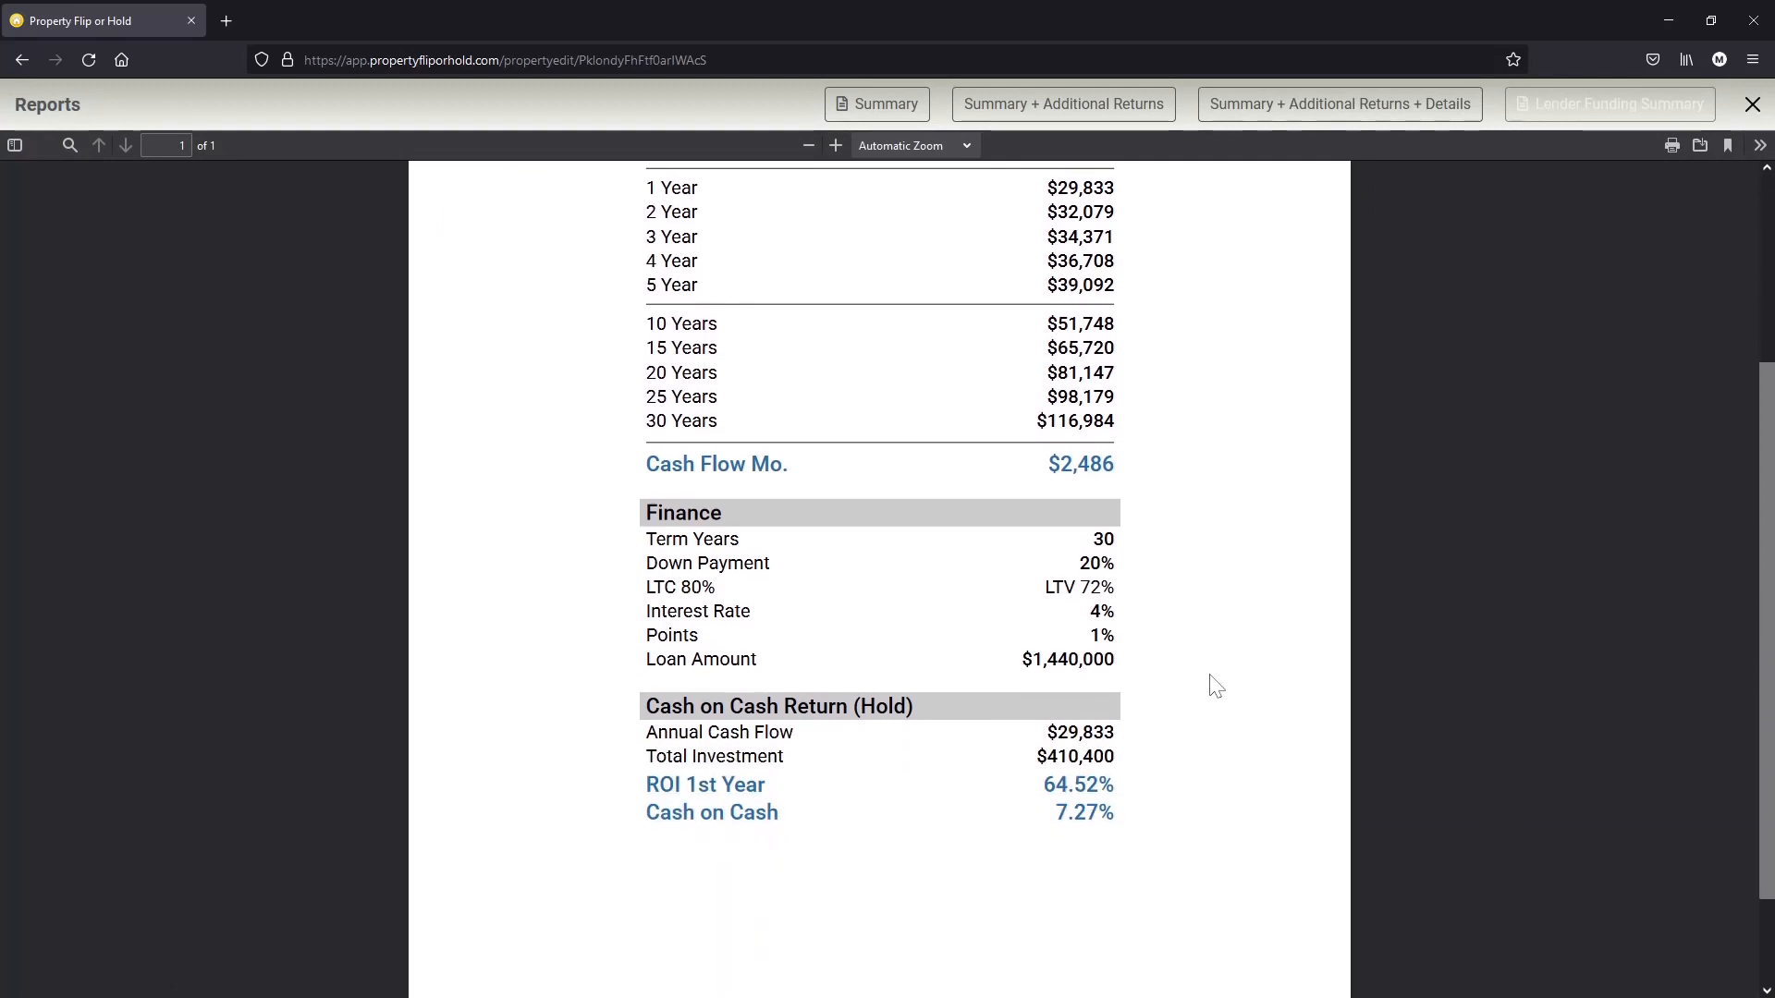
View the Summary + Additional Returns + Details report through its Other Expenses page, and close the reports.
{"action": "left_click", "coordinate": [1252, 117]}
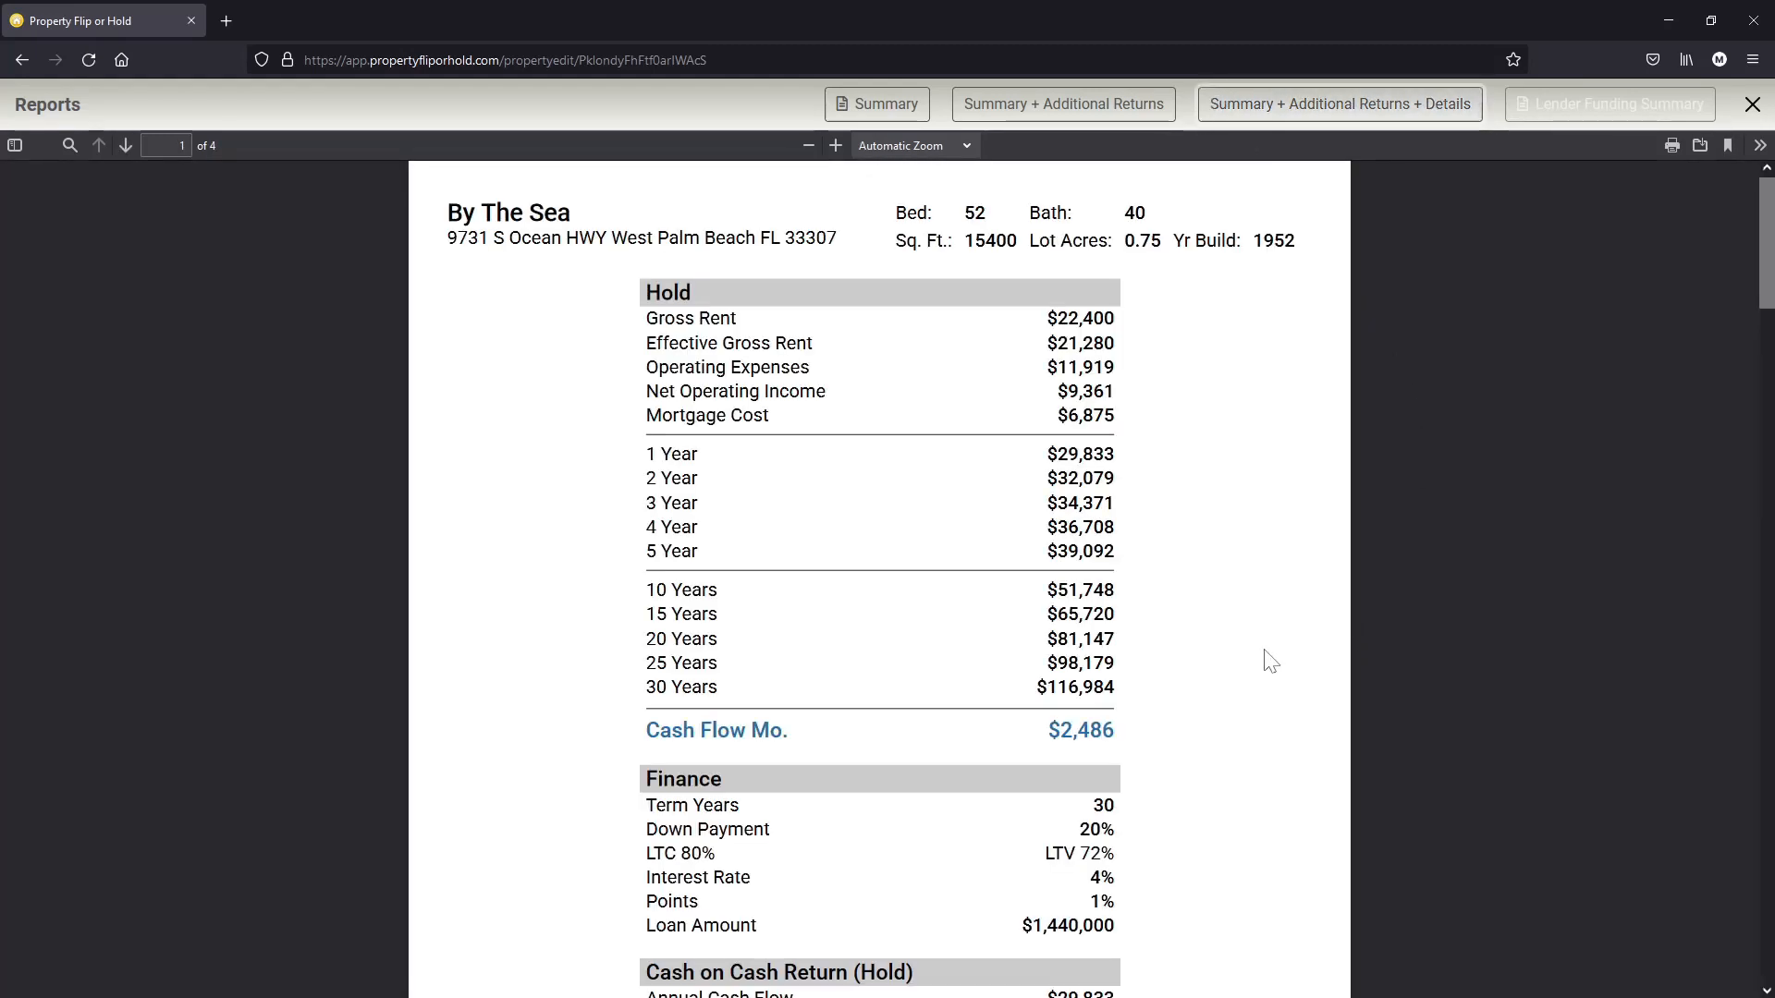
{"action": "scroll", "coordinate": [1266, 658], "scroll_direction": "down", "scroll_amount": 3}
{"action": "scroll", "coordinate": [1267, 658], "scroll_direction": "down", "scroll_amount": 10}
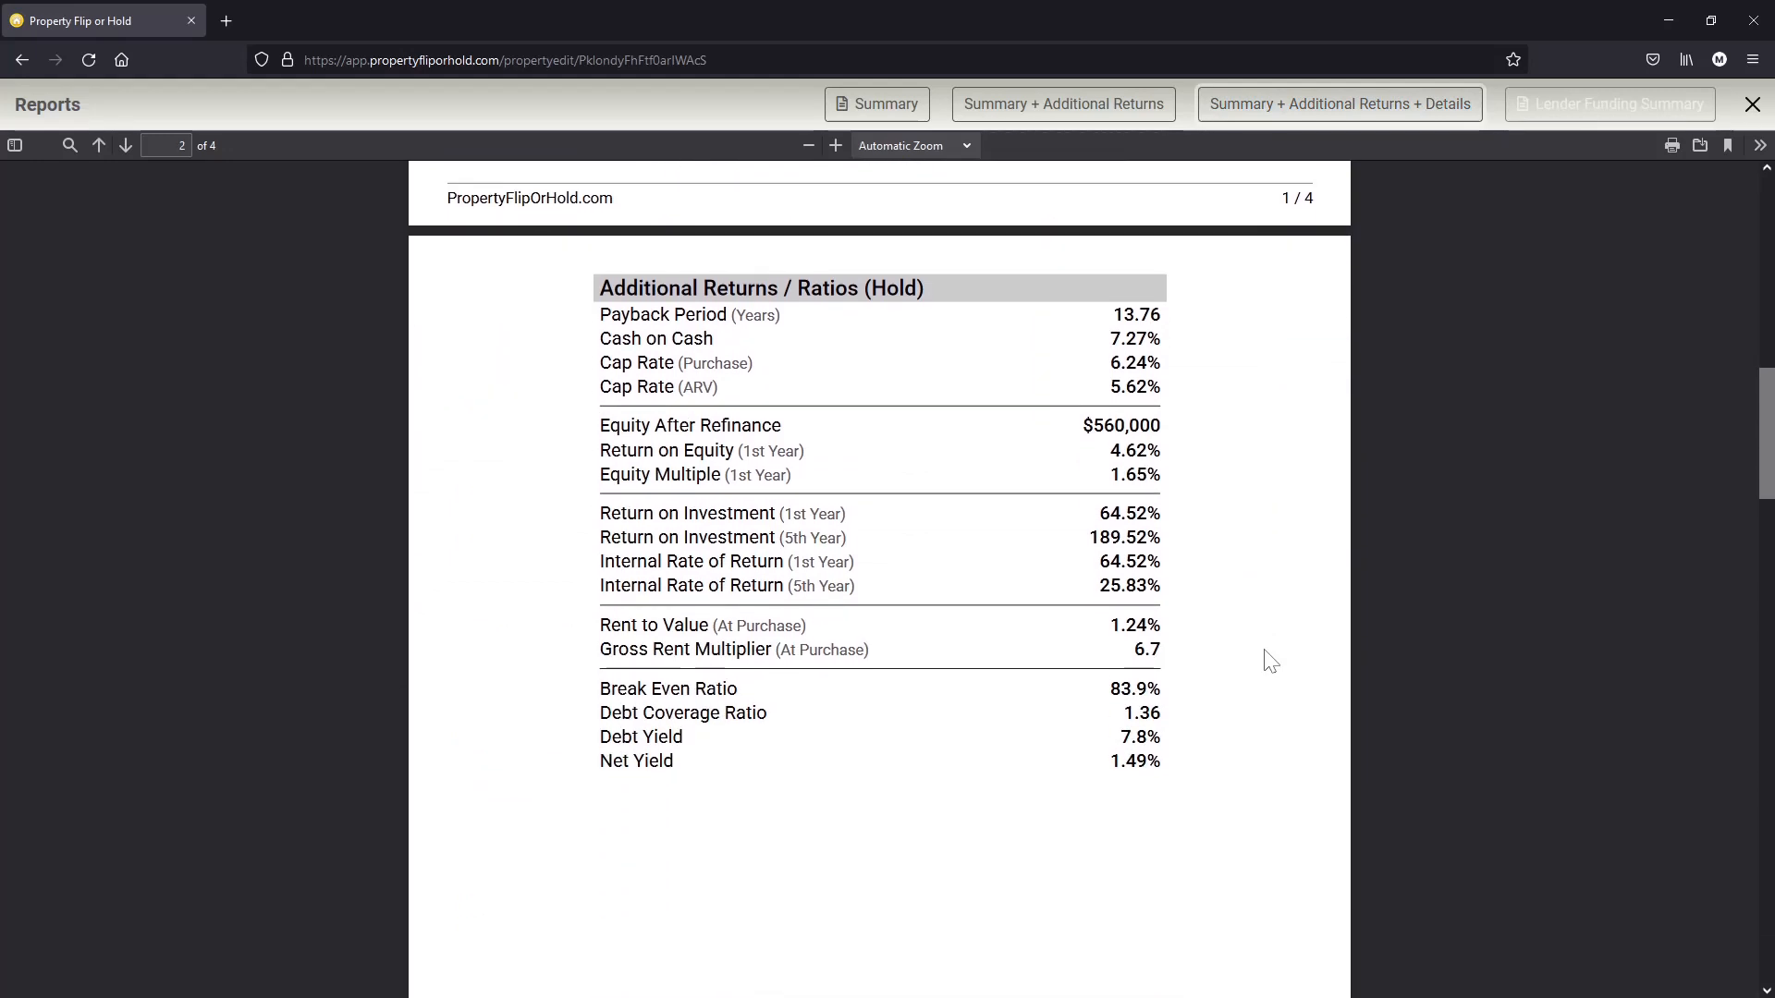
{"action": "scroll", "coordinate": [1268, 658], "scroll_direction": "down", "scroll_amount": 14}
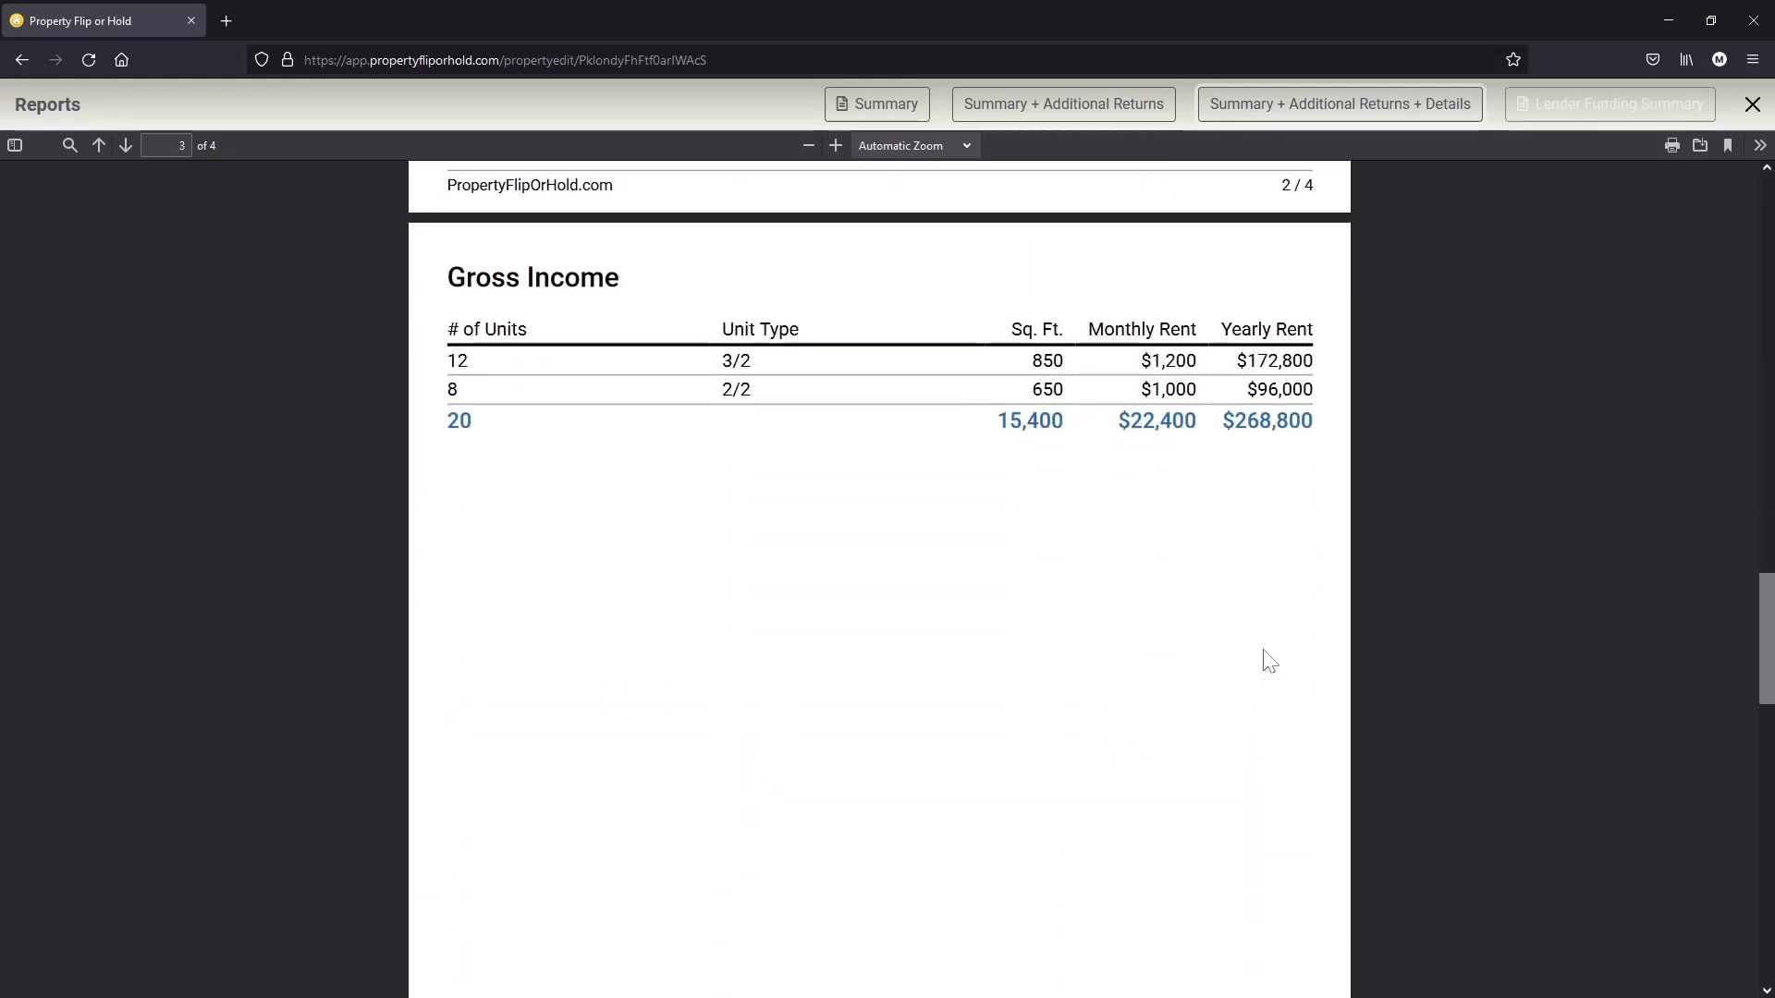
{"action": "scroll", "coordinate": [1189, 797], "scroll_direction": "down", "scroll_amount": 6}
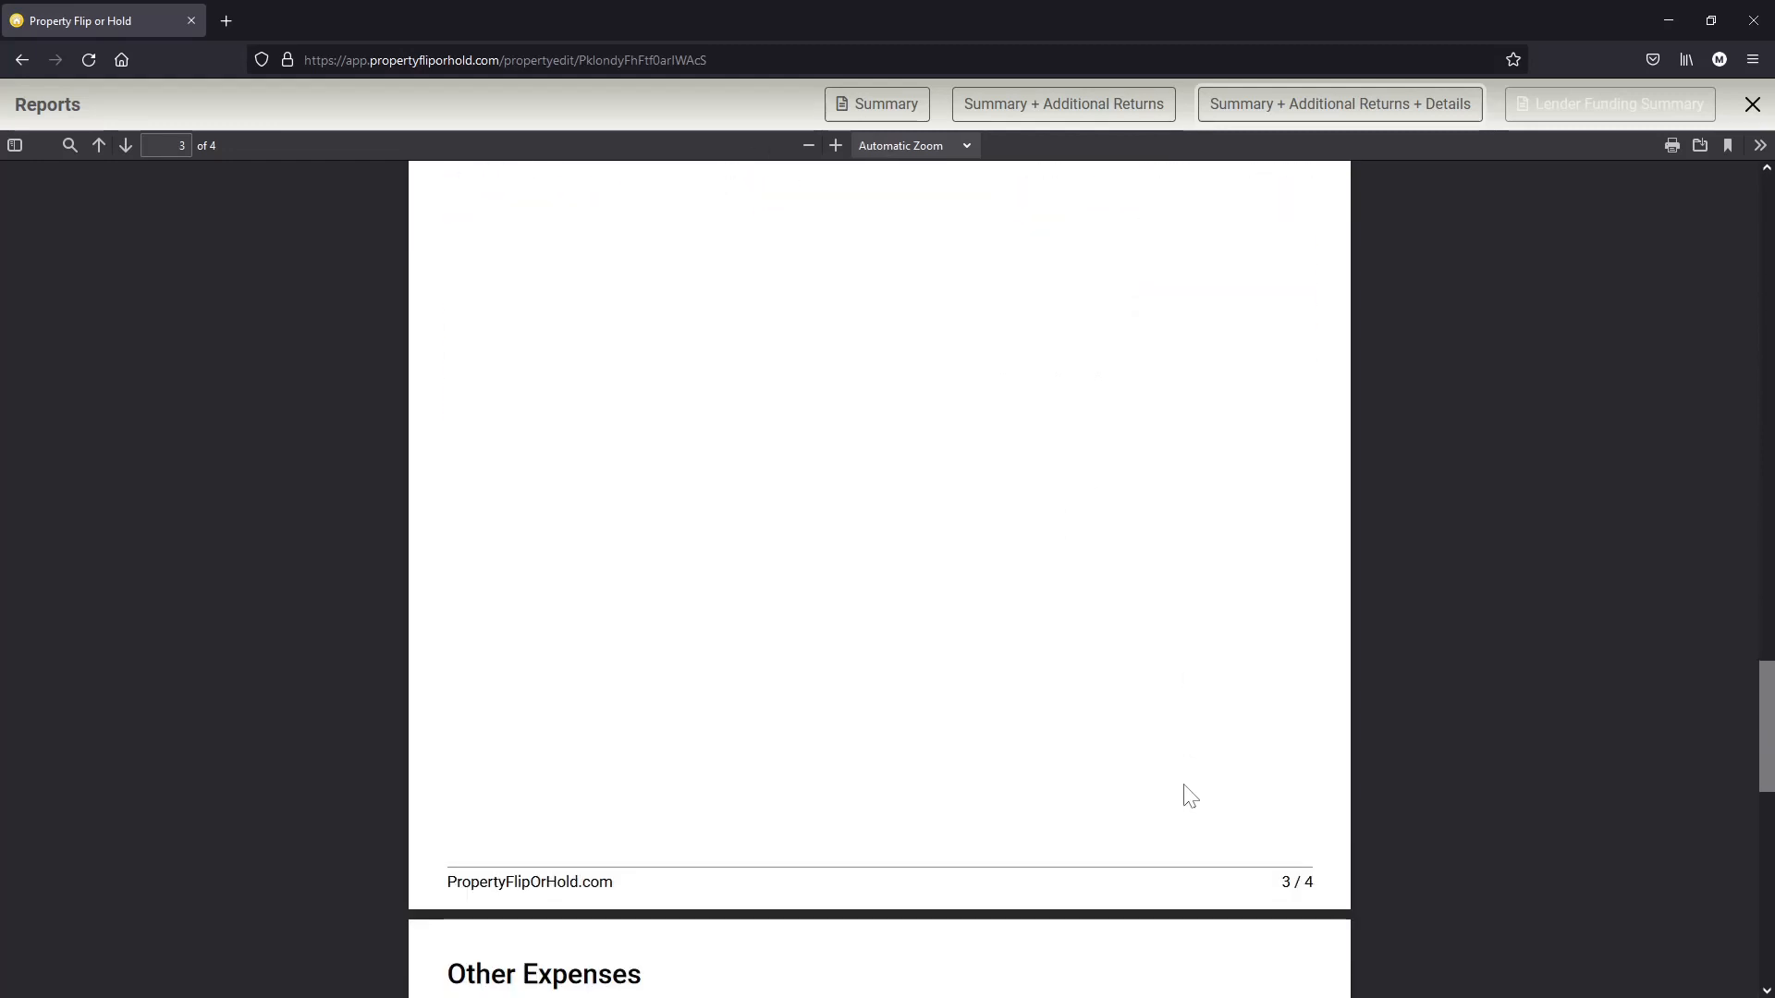
{"action": "scroll", "coordinate": [1189, 797], "scroll_direction": "down", "scroll_amount": 8}
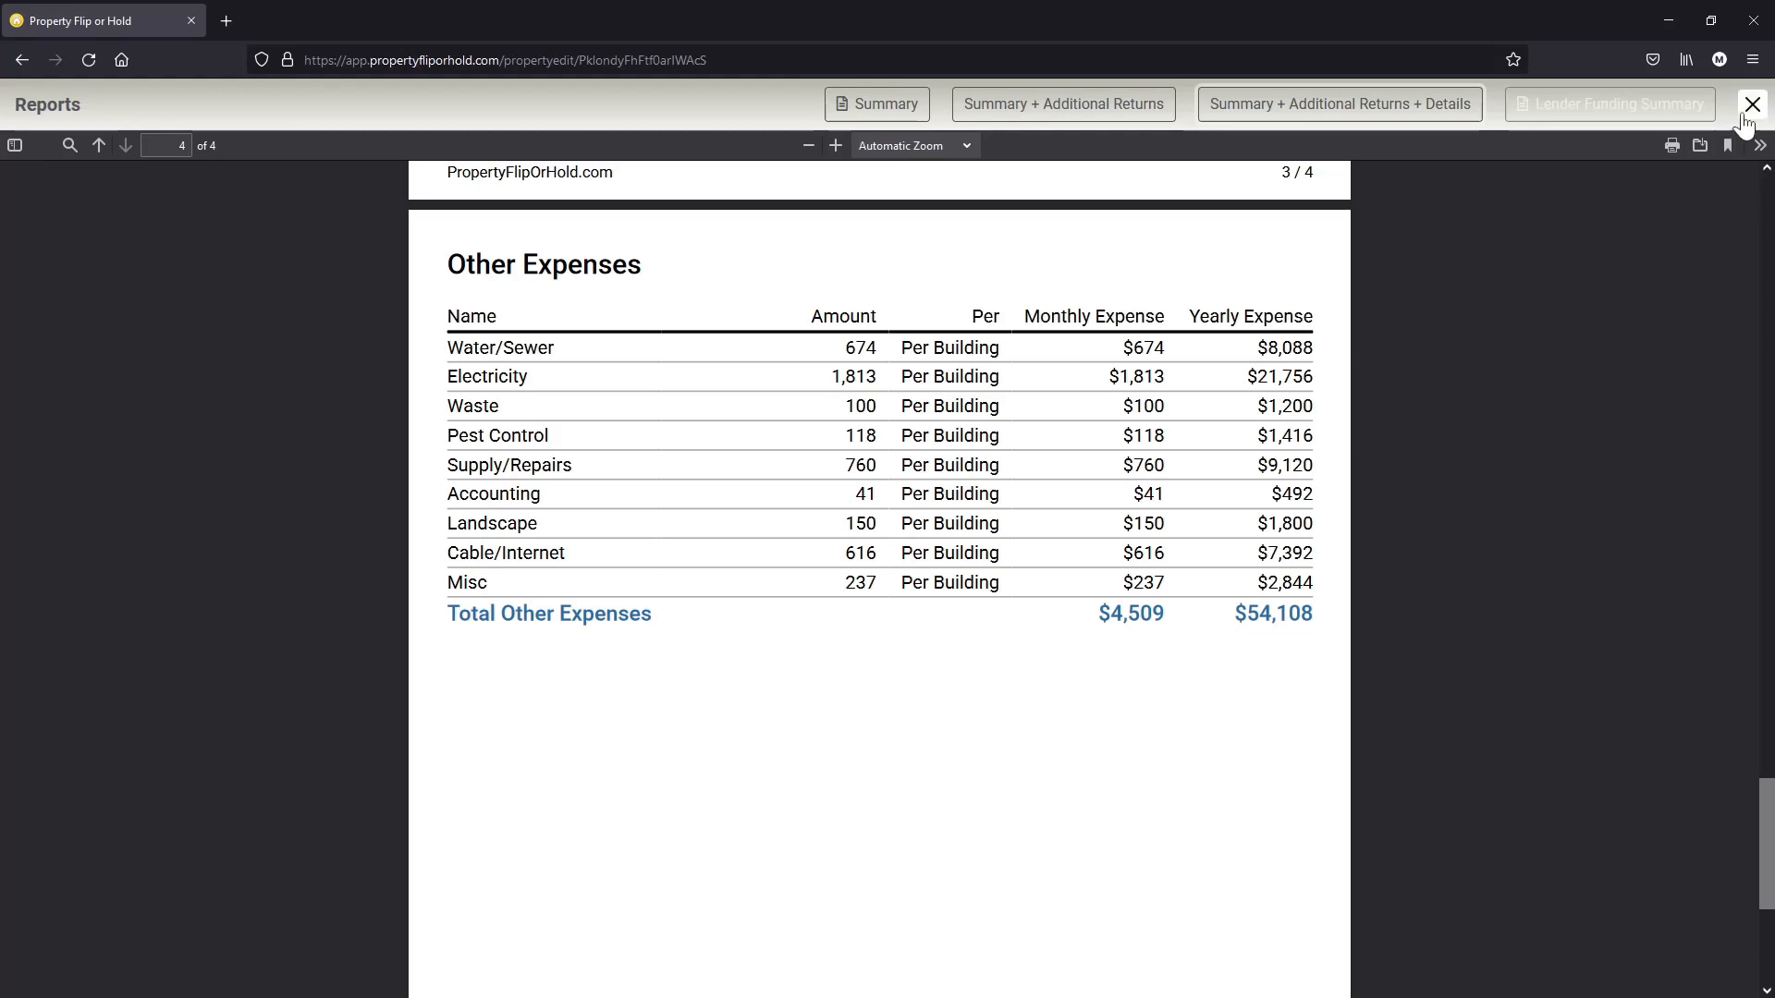
{"action": "left_click", "coordinate": [1751, 103]}
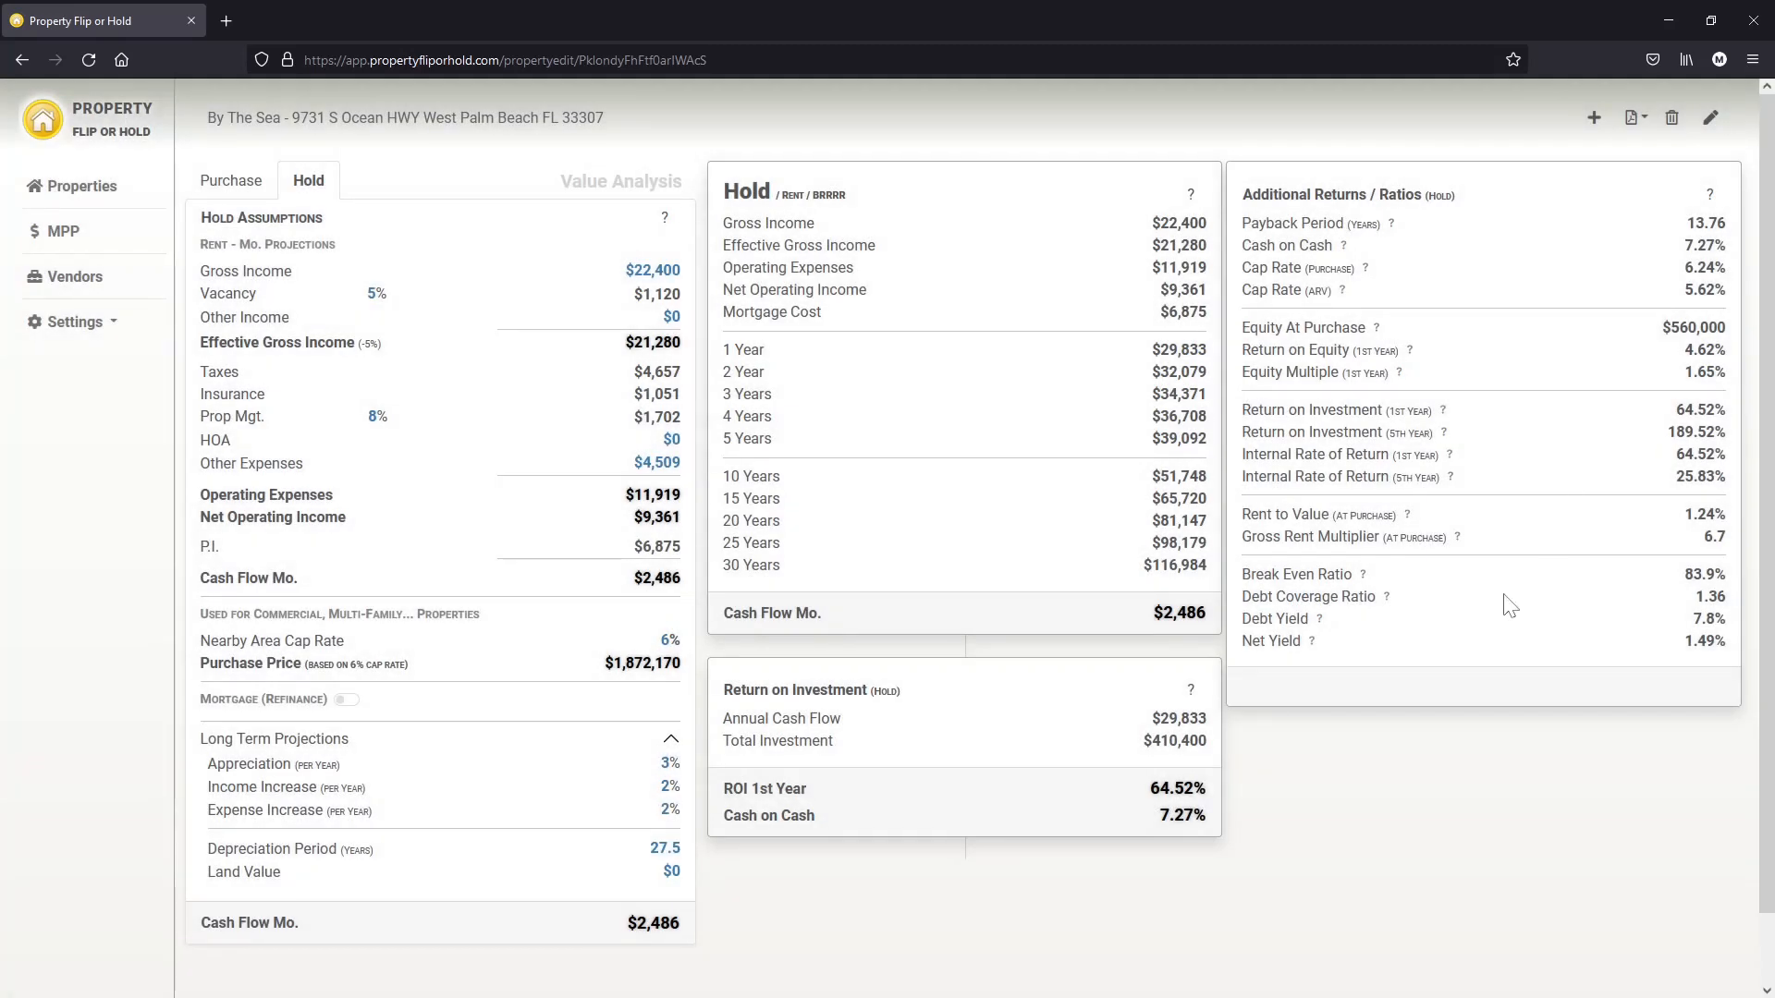